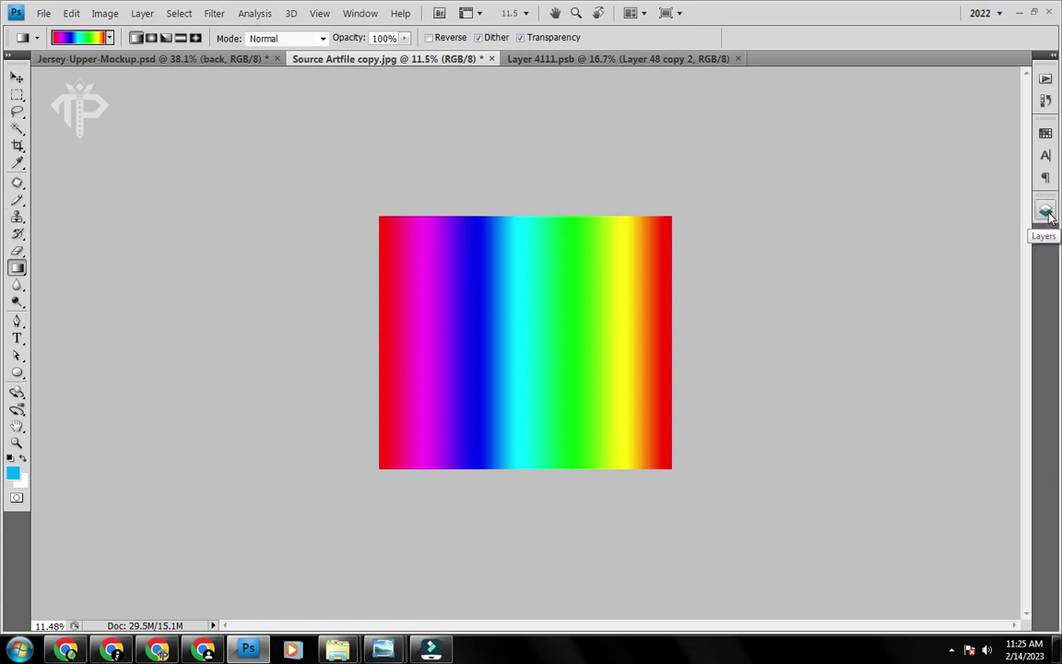
Apply the Mosaic filter with a cell size of 100 square to the rainbow gradient
left_click(214, 13)
mouse_move(260, 195)
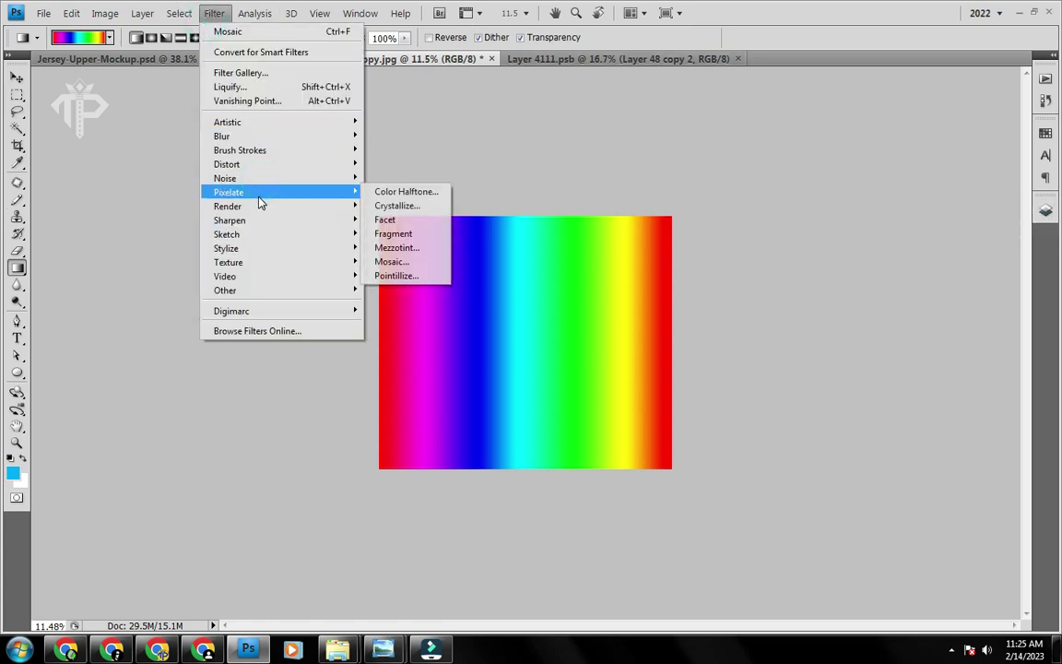
left_click(392, 262)
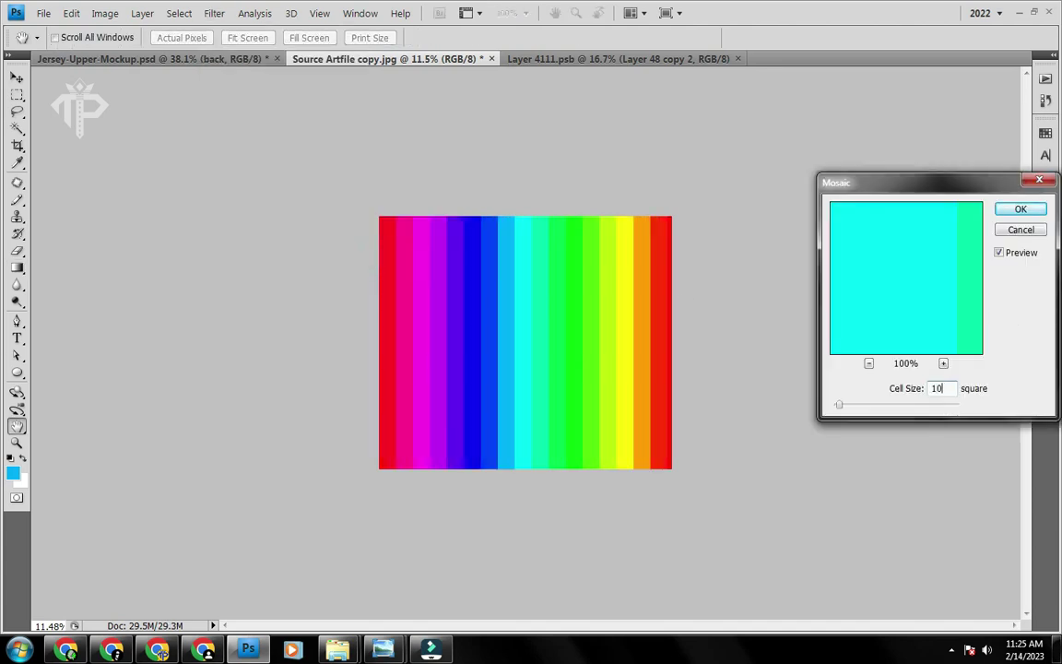
type("0")
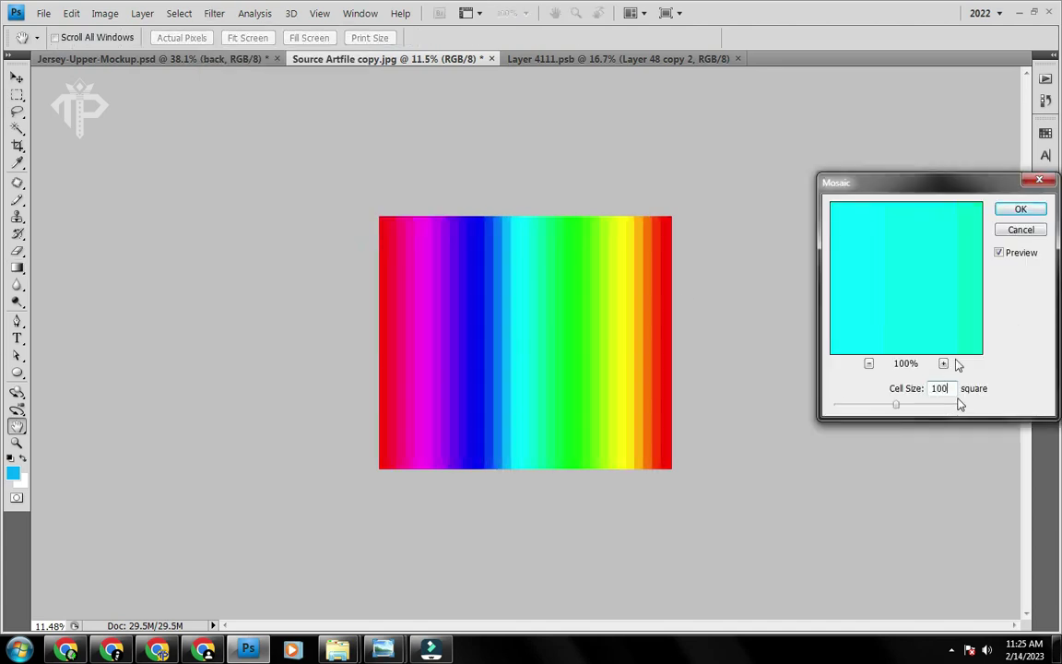
left_click(1020, 210)
key("g")
scroll(491, 396, "up", 5)
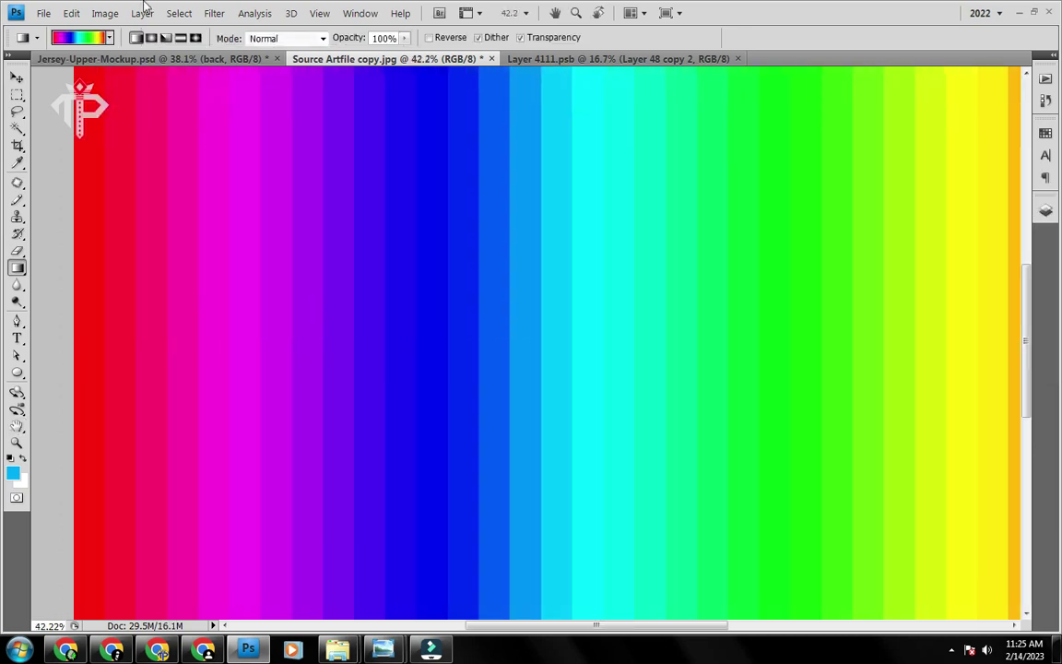
scroll(346, 312, "down", 2)
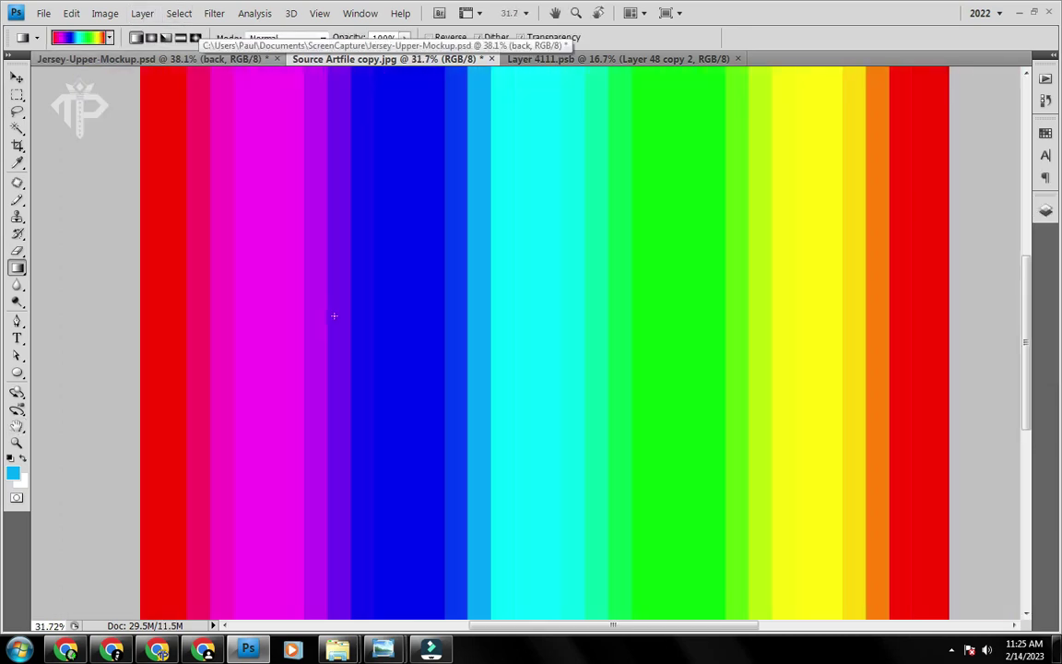
scroll(332, 317, "down", 2)
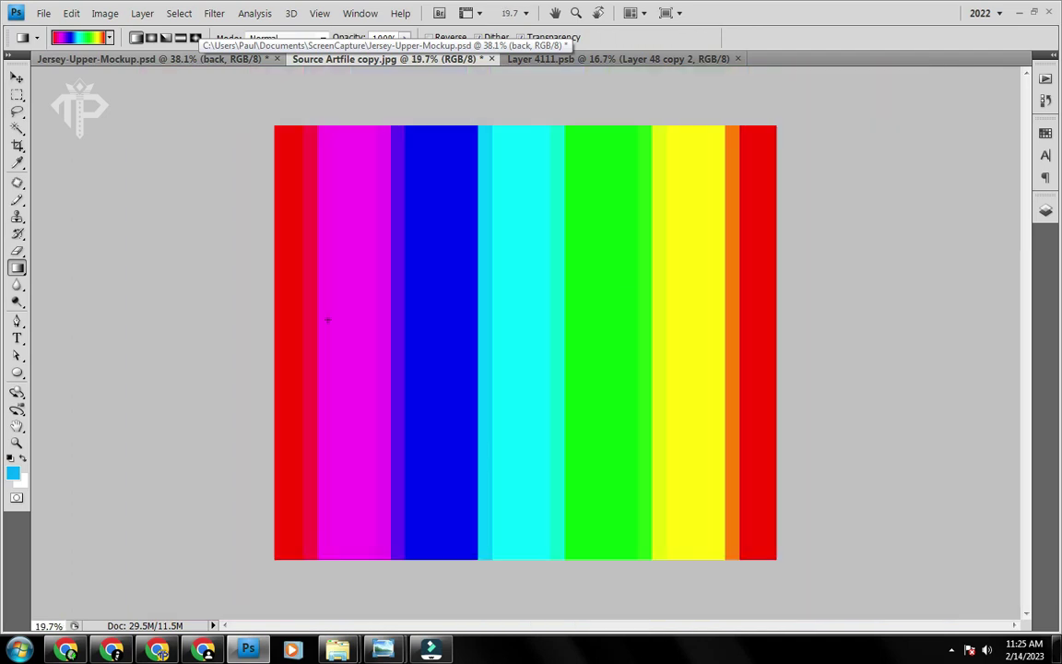
Refill the canvas with a horizontal Spectrum gradient from edge to edge and reapply the Mosaic filter
left_click(78, 37)
key("Escape")
left_click_drag(272, 367, 790, 359)
left_click(214, 12)
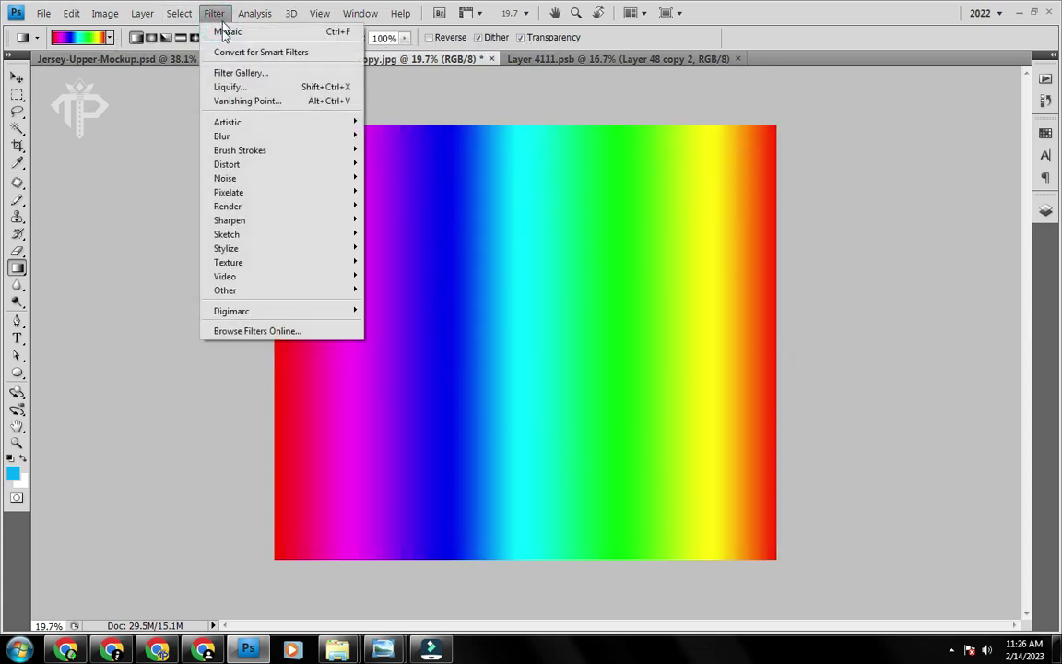
left_click(226, 33)
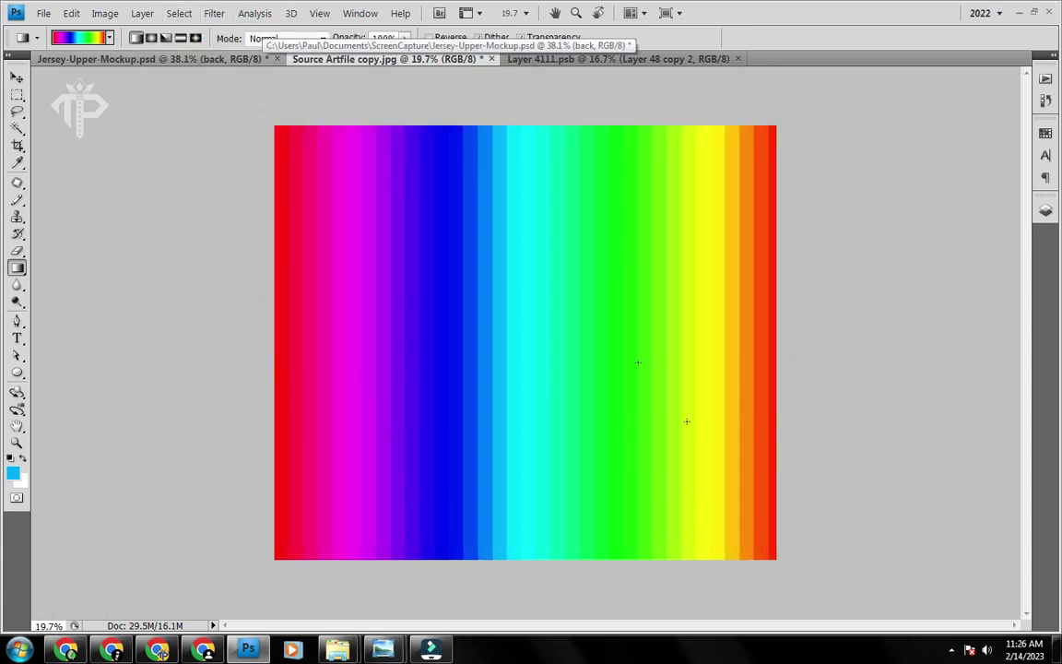
Show the layer list and duplicate the Background layer
key("F7")
right_click(922, 169)
left_click(889, 196)
left_click(657, 197)
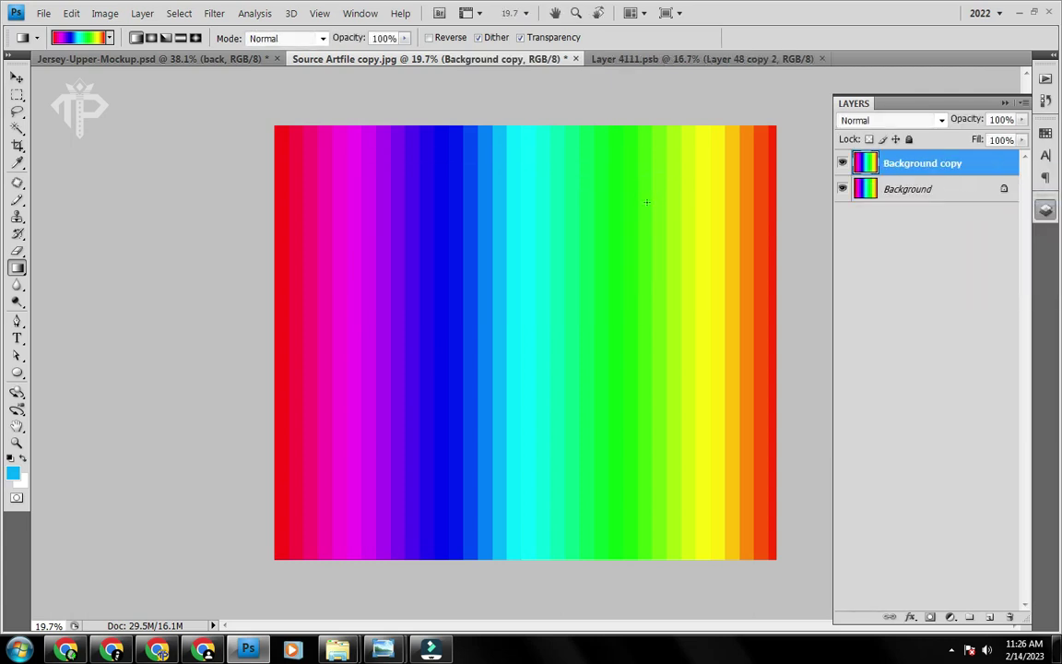
key("ctrl+t")
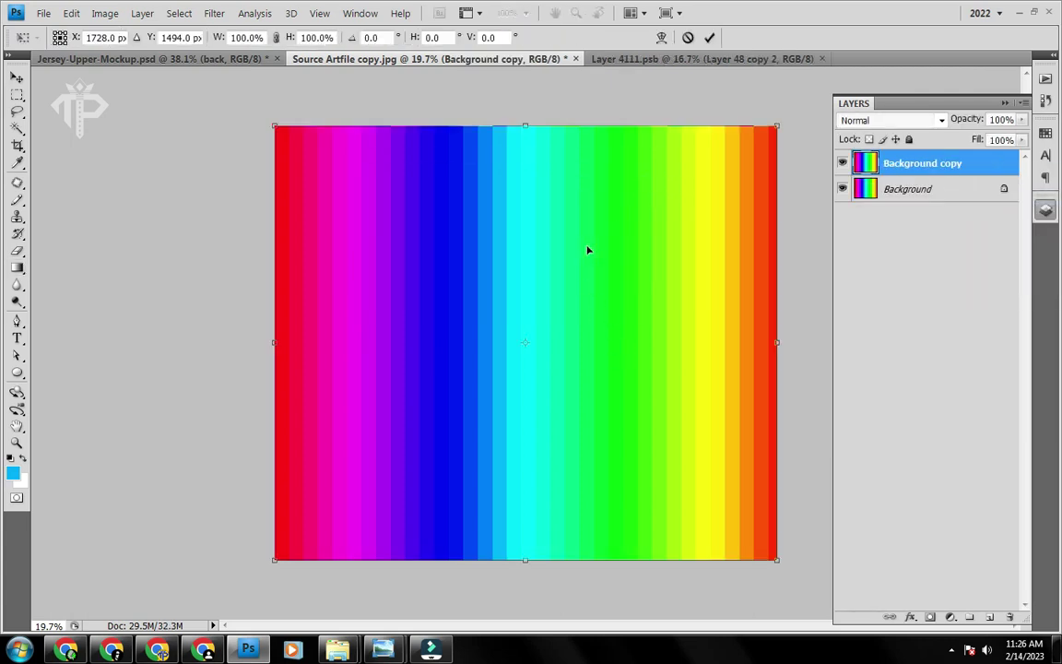
key("Return")
Fill the Background copy layer with a vertical Spectrum gradient from top to bottom and apply the same Mosaic filter
left_click(81, 36)
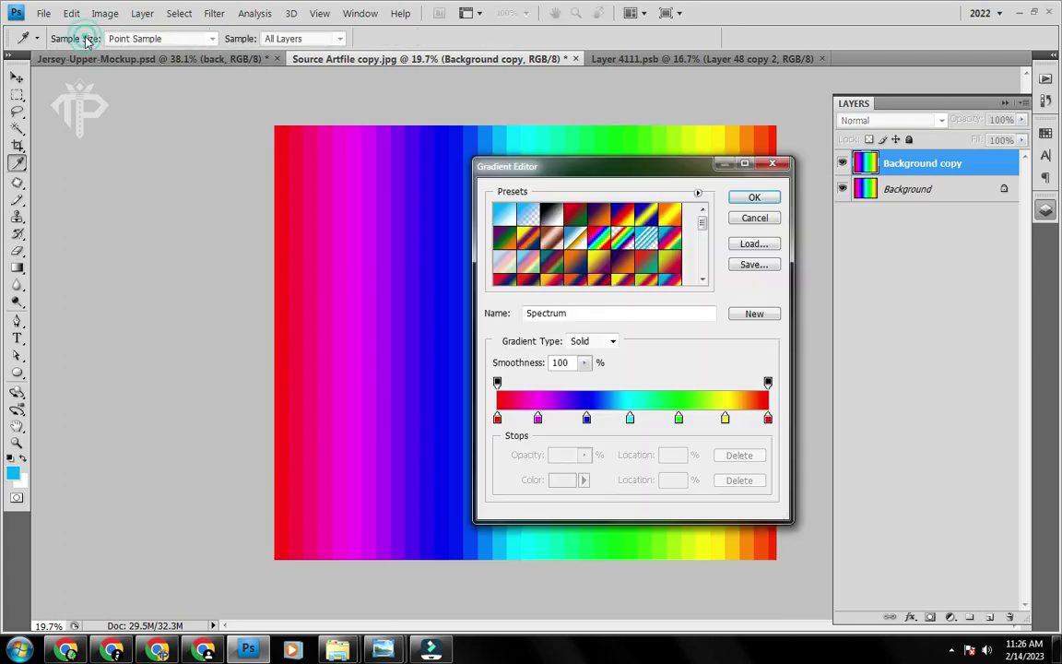
key("Escape")
left_click_drag(520, 127, 515, 560)
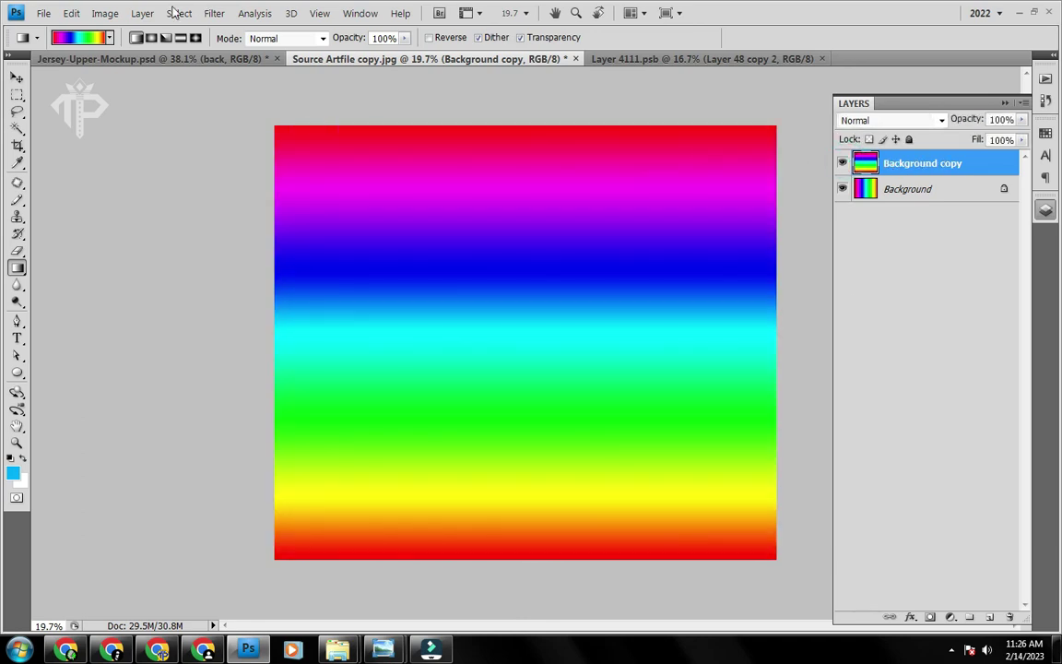
left_click(213, 13)
left_click(221, 29)
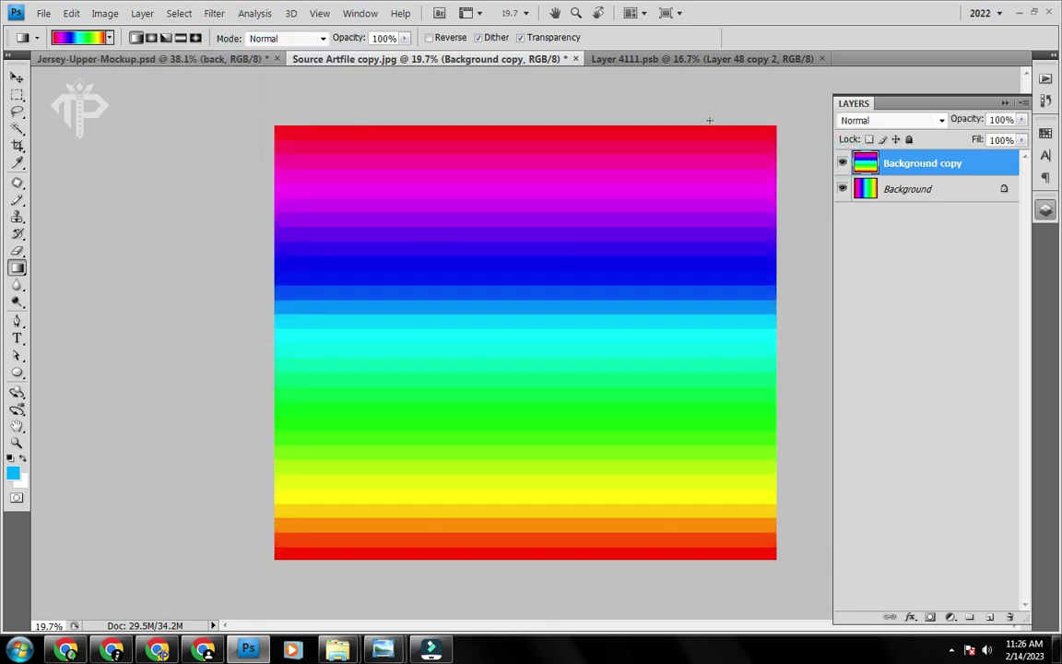
Compare blend modes on the Background copy layer and set it to Exclusion
left_click(842, 163)
left_click(842, 163)
left_click(871, 123)
left_click(873, 127)
key("Down")
key("Down")
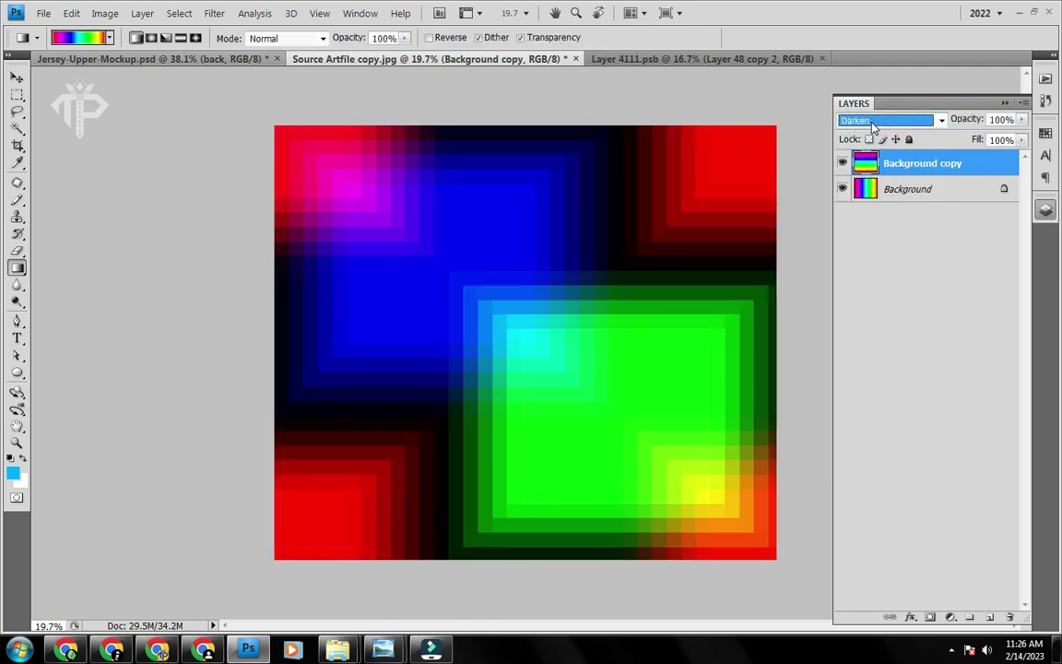
key("Down")
key("Down")
key("Down")
key("Down")
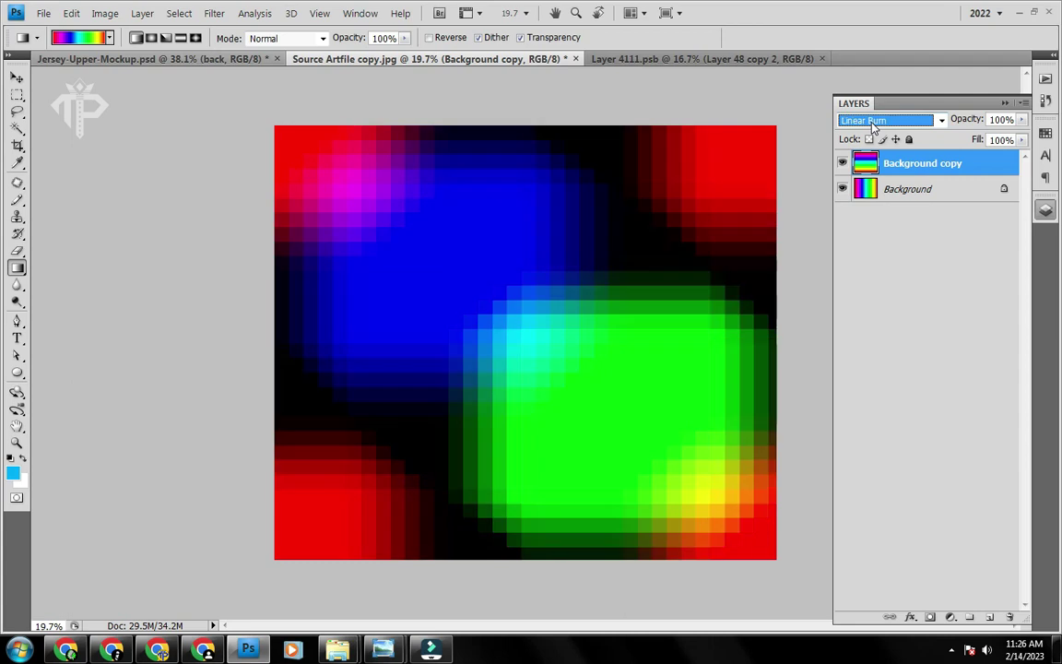
key("Down")
key("Down")
key("Down")
key("Down")
key("Down")
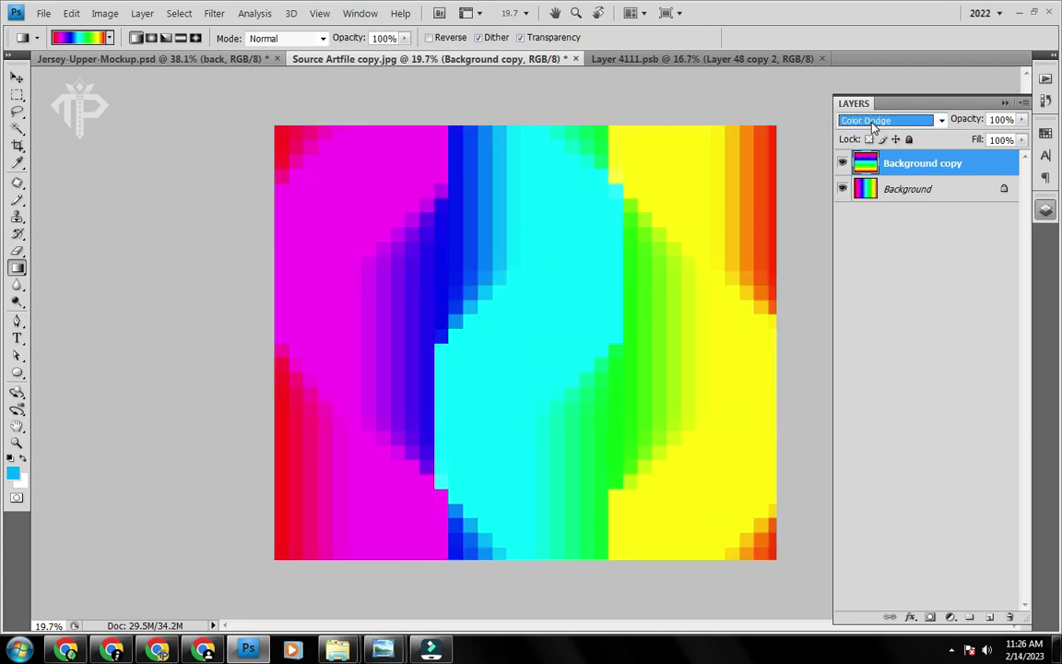
key("Down")
key("Down")
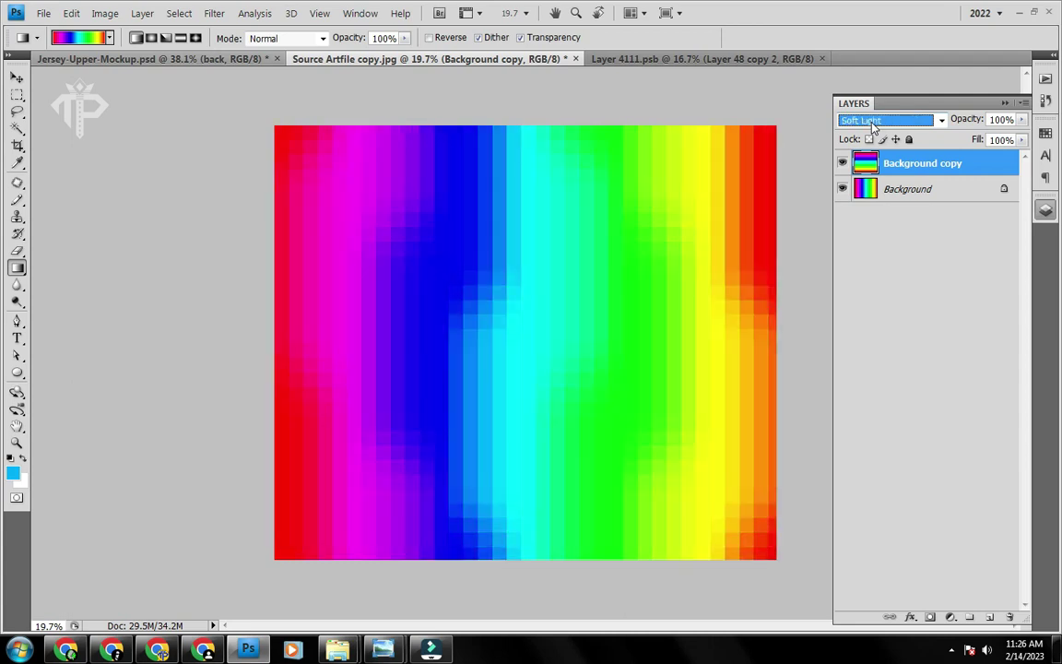
key("Down")
key("Down")
key("Down")
key("Down")
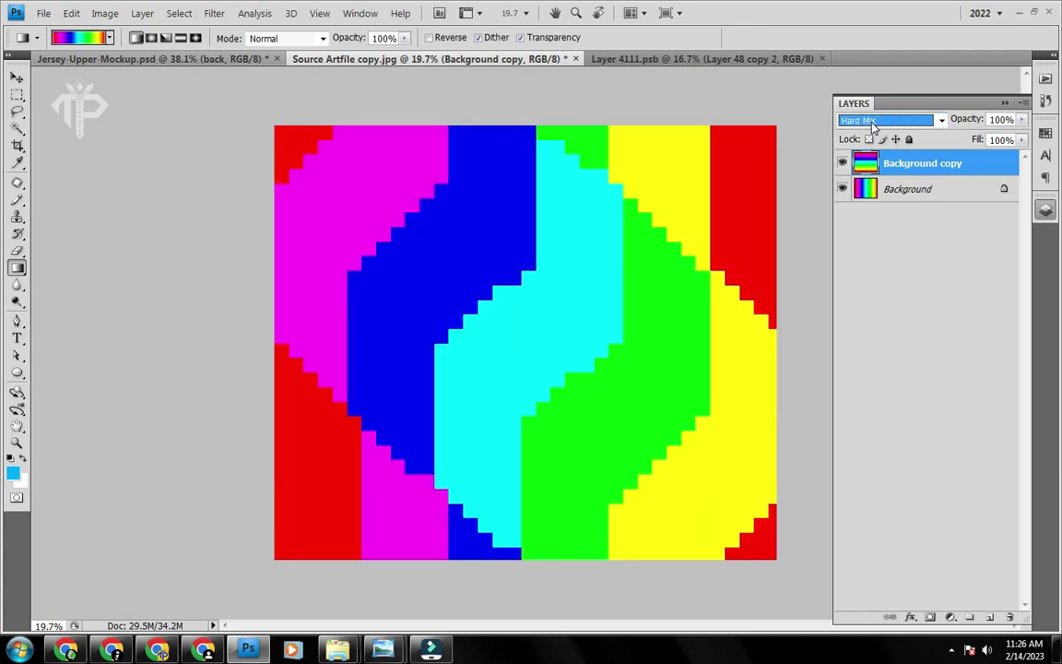
key("Down")
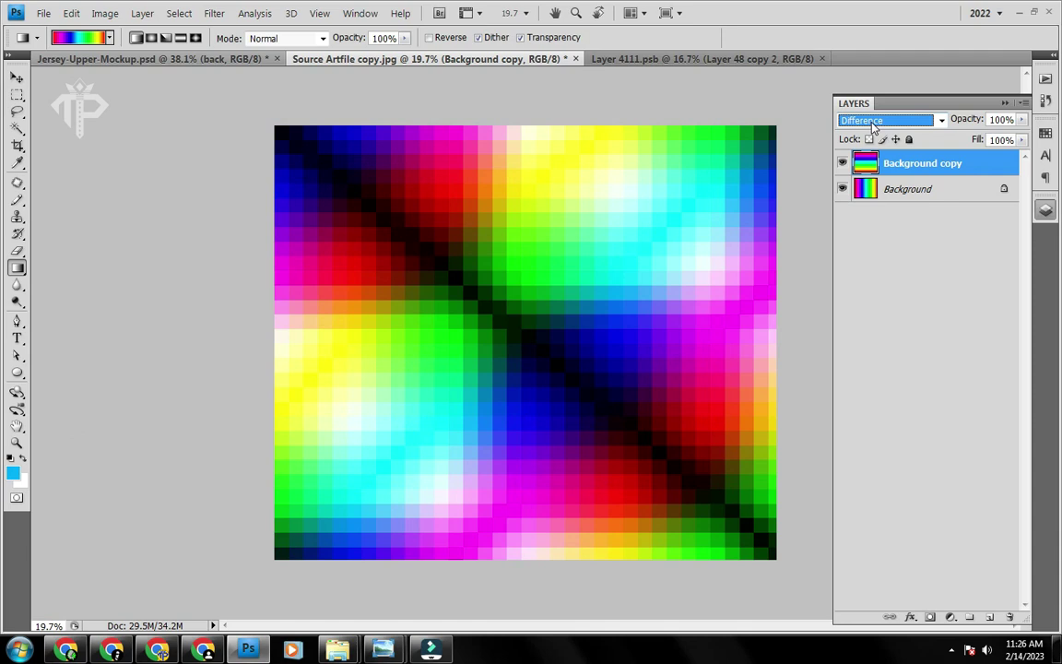
key("Down")
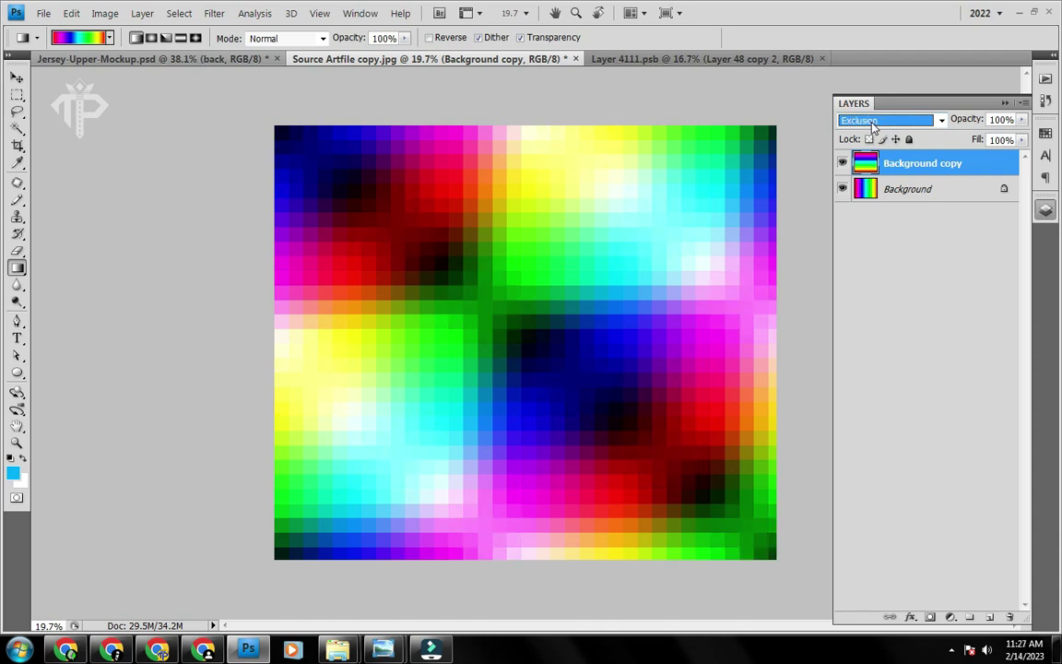
key("Down")
key("Down")
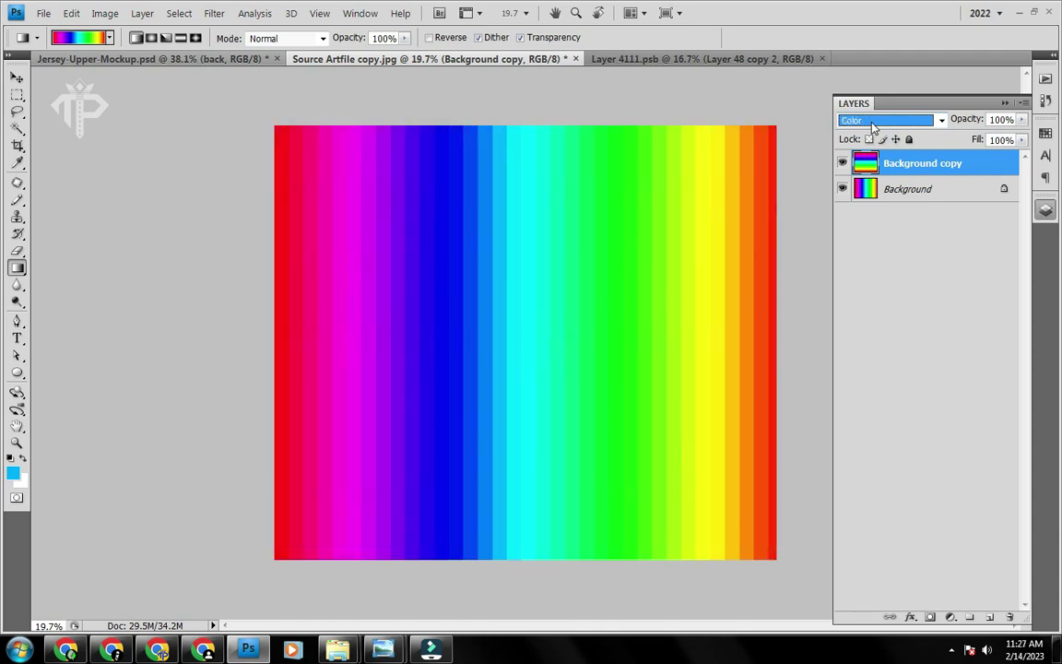
key("Down")
key("Down")
key("Up")
key("Up")
key("Up")
key("Up")
key("Up")
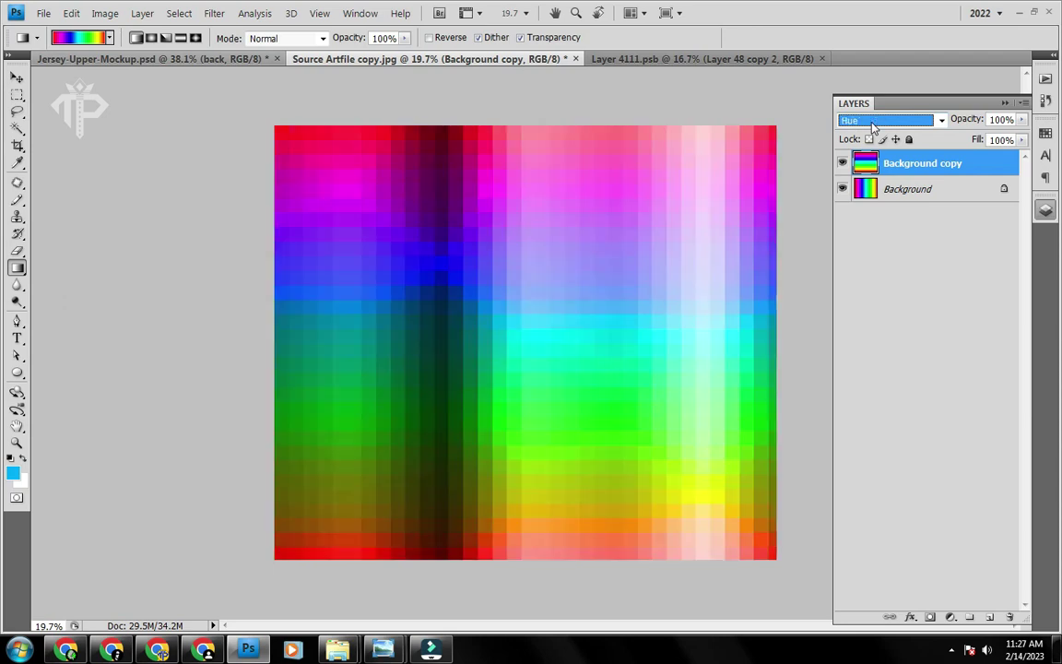
key("Down")
key("Up")
key("Down")
key("Up")
key("Up")
key("Down")
key("Up")
key("Down")
key("Down")
Merge the Background and Background copy layers
left_click(908, 189)
left_click(922, 163, "shift")
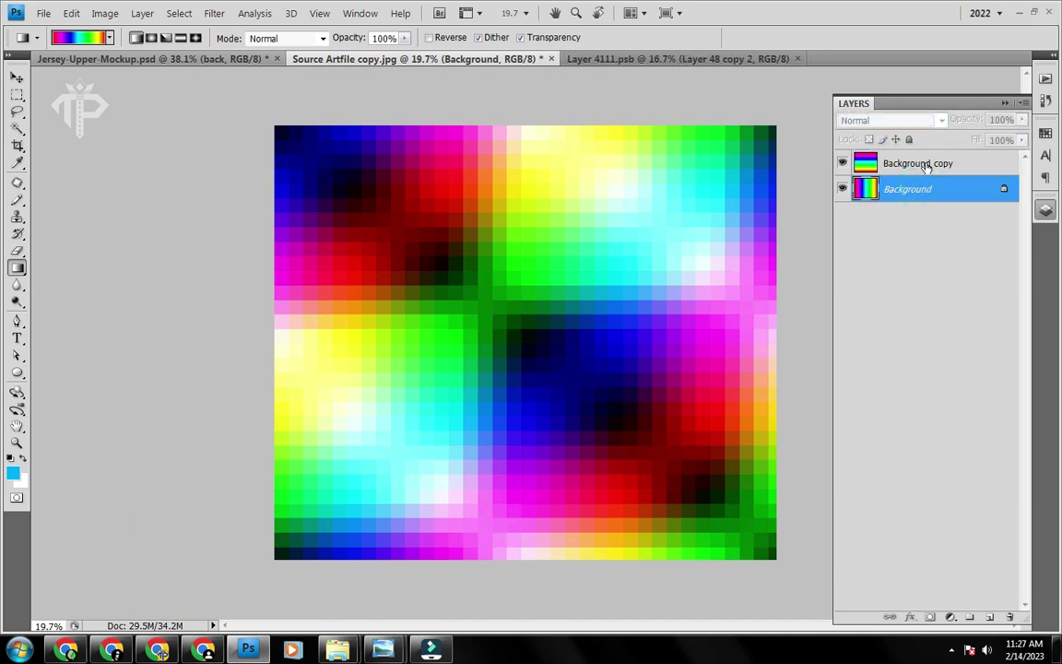
right_click(897, 167)
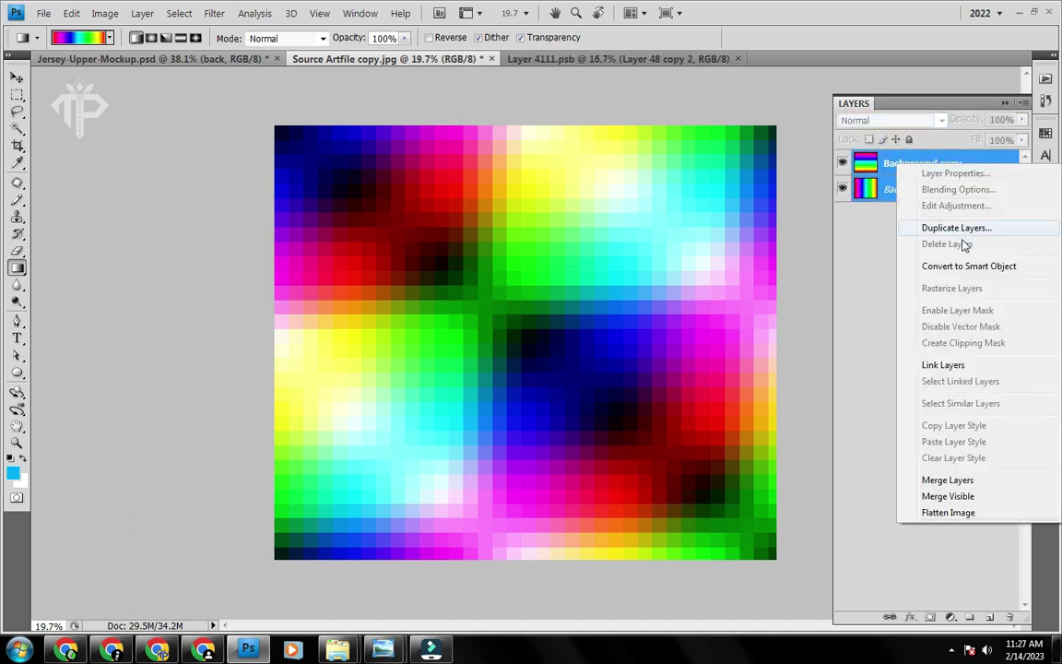
left_click(948, 479)
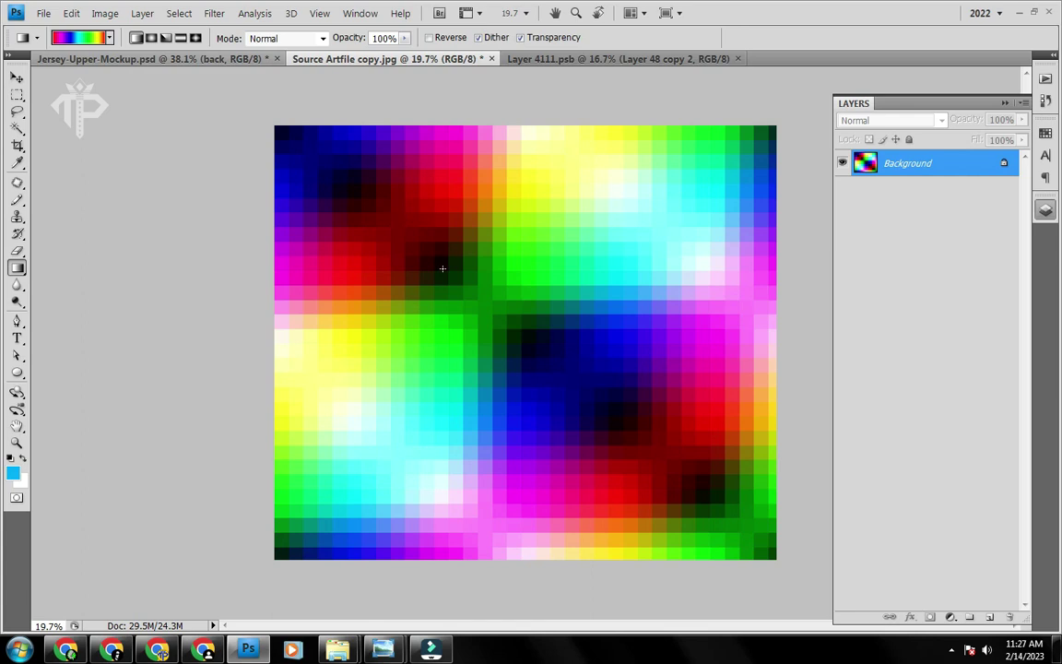
Lighten the pattern's shadows with Curves by raising the RGB black point to an output of 26
key("ctrl+m")
left_click_drag(815, 315, 801, 274)
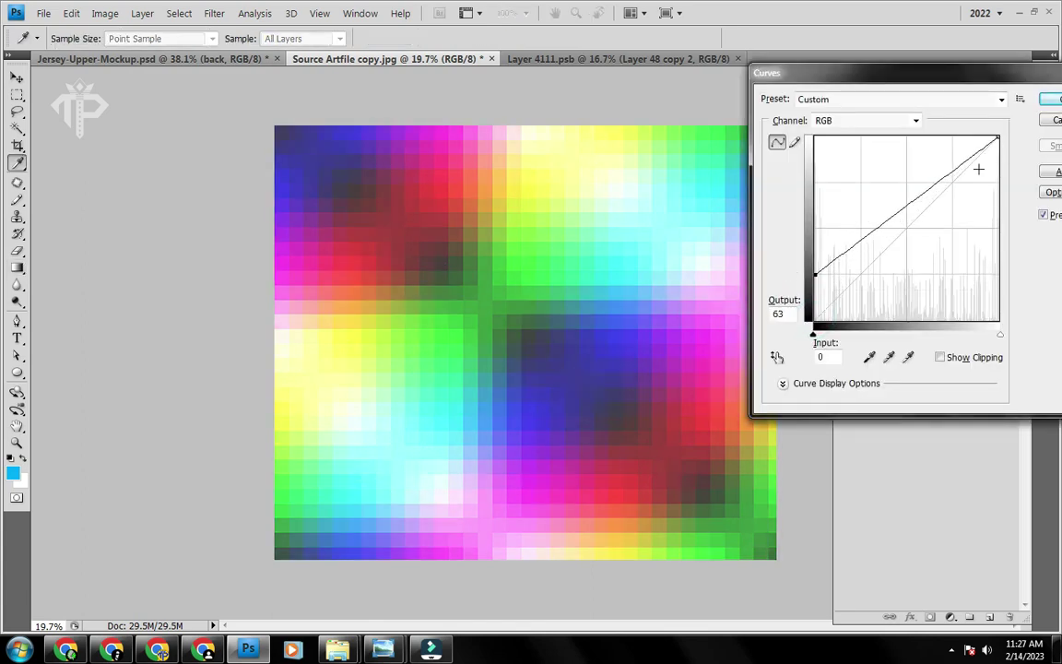
mouse_move(994, 138)
left_mouse_down()
mouse_move(955, 136)
mouse_move(986, 138)
mouse_move(1010, 181)
mouse_move(1005, 152)
mouse_move(975, 132)
mouse_move(949, 132)
mouse_move(1010, 141)
mouse_move(1014, 178)
mouse_move(1011, 138)
left_mouse_up()
left_click_drag(817, 275, 813, 302)
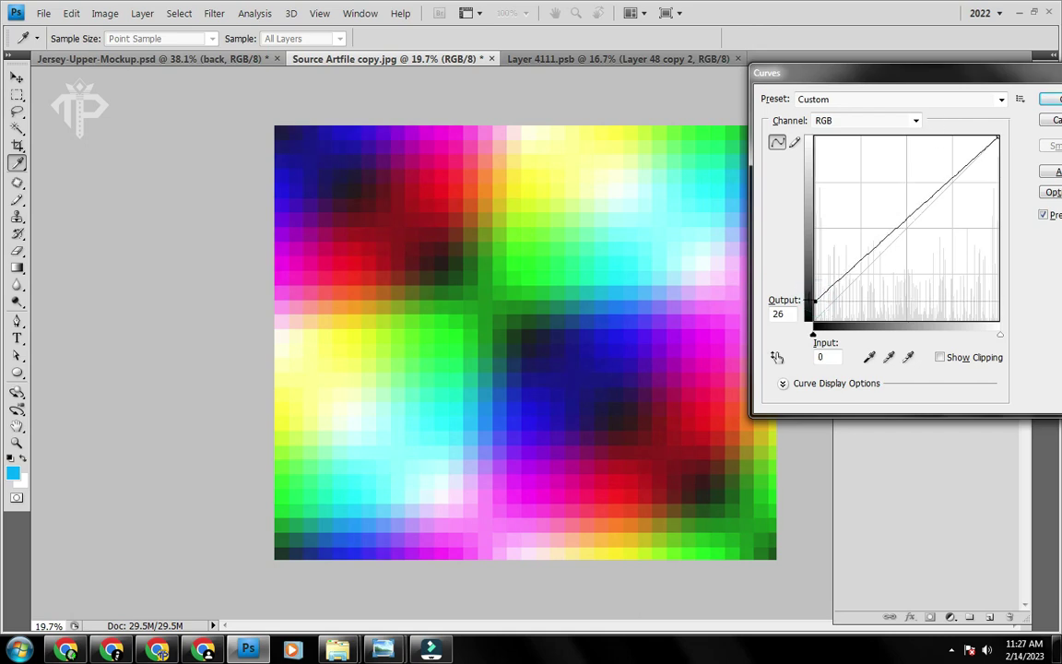
key("Return")
key("g")
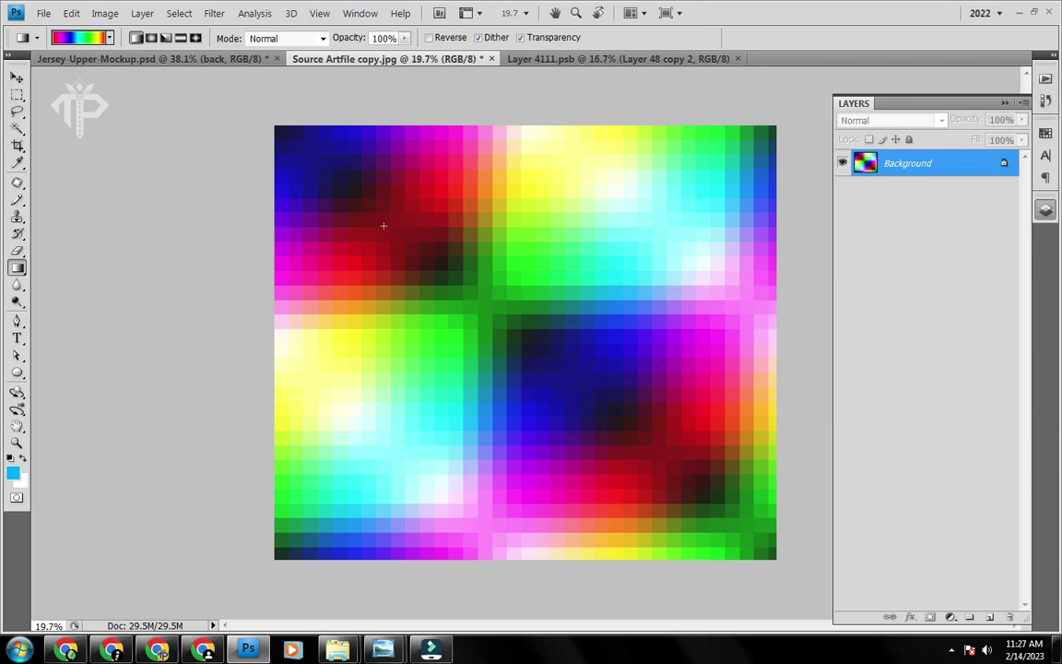
Recolour the pattern with Hue/Saturation, using a strongly negative hue shift, maximum saturation and slightly raised lightness
key("ctrl+u")
left_click_drag(920, 277, 941, 281)
left_click_drag(920, 233, 896, 230)
left_click(920, 190)
left_click_drag(919, 191, 995, 208)
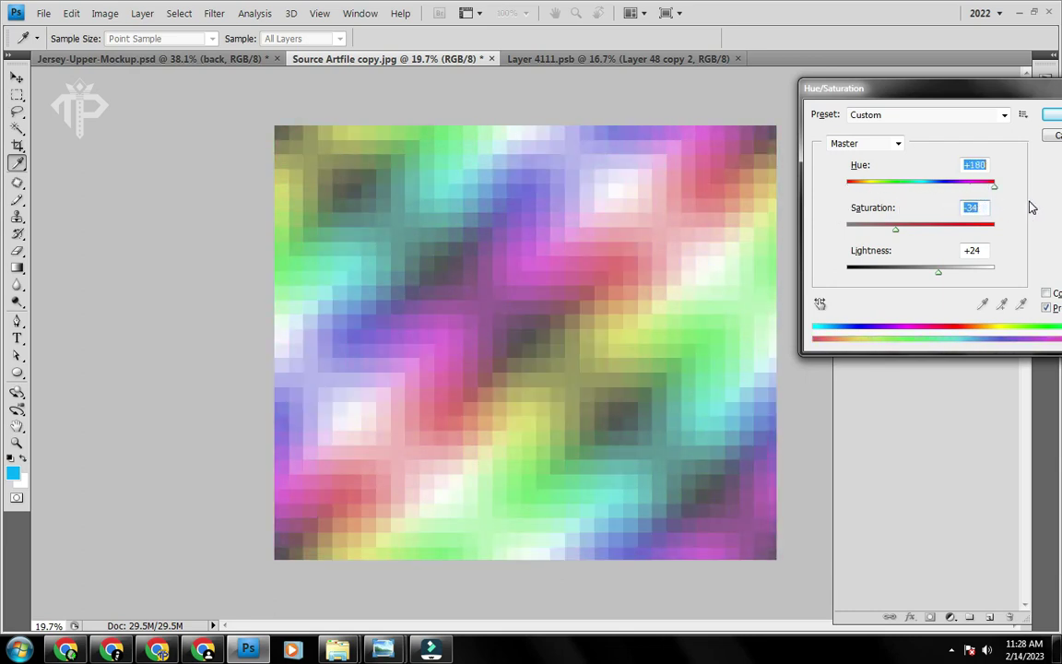
left_click_drag(895, 228, 1000, 238)
left_click_drag(994, 185, 856, 206)
mouse_move(939, 275)
left_mouse_down()
mouse_move(892, 275)
mouse_move(969, 274)
mouse_move(925, 276)
left_mouse_up()
key("Return")
key("g")
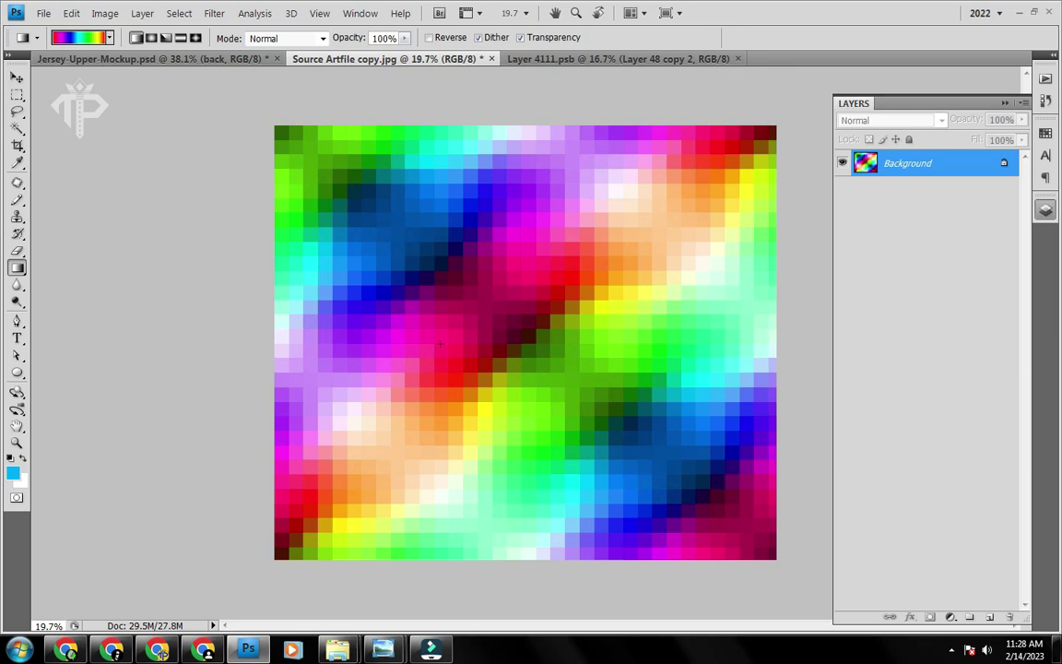
Check the back layer in Jersey-Upper-Mockup.psd by toggling its visibility, and switch to the Layer 4111.psb document
key("v")
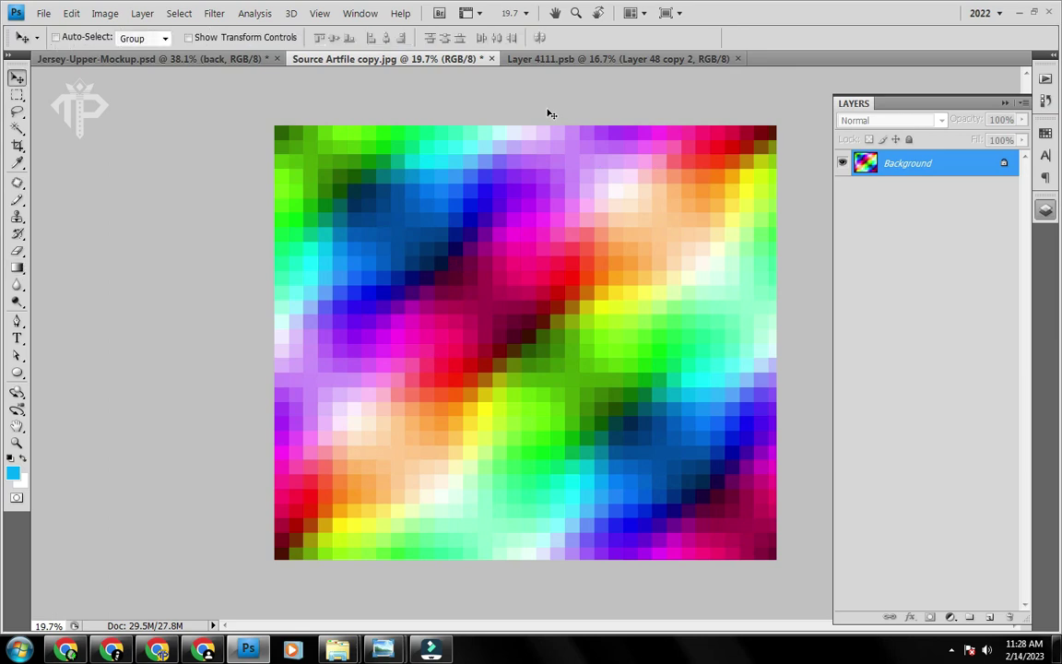
left_click(129, 58)
left_click(842, 601)
left_click(841, 600)
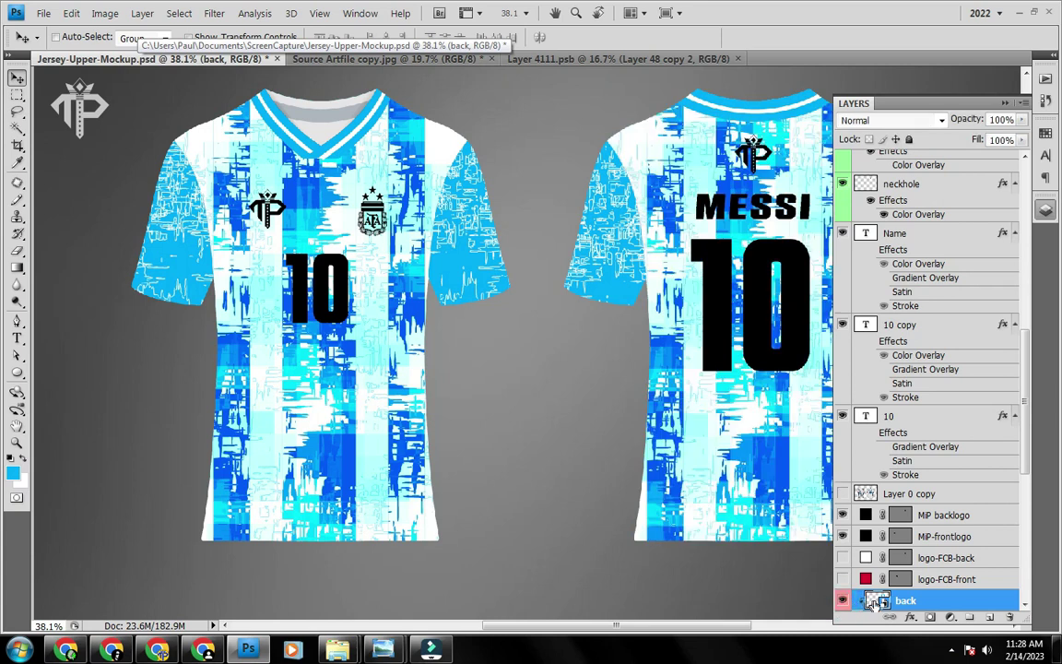
left_click(590, 58)
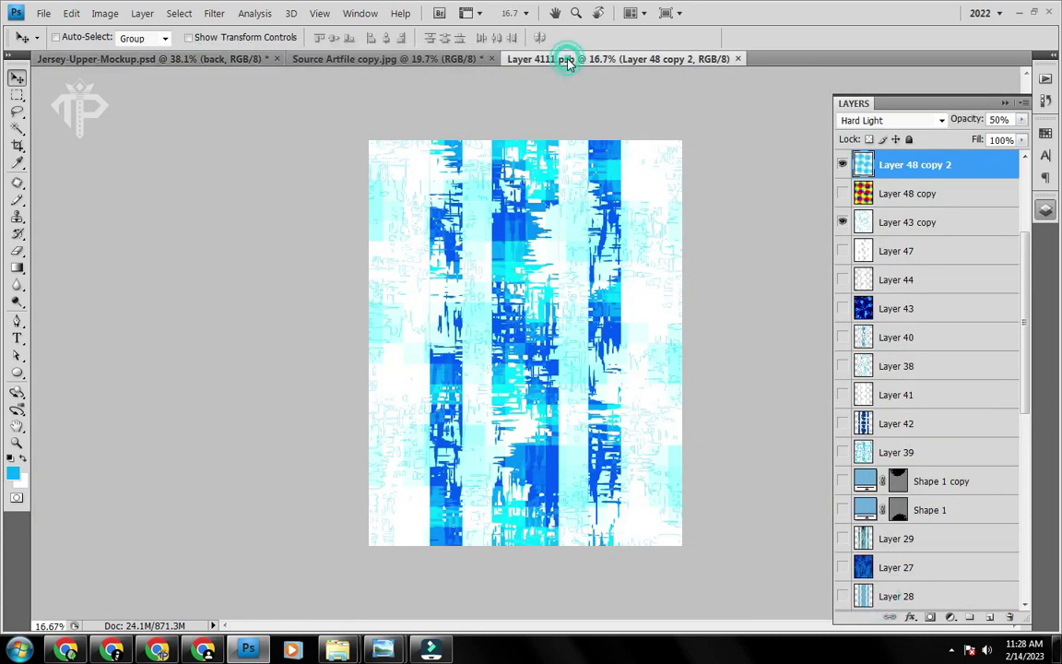
left_click(212, 57)
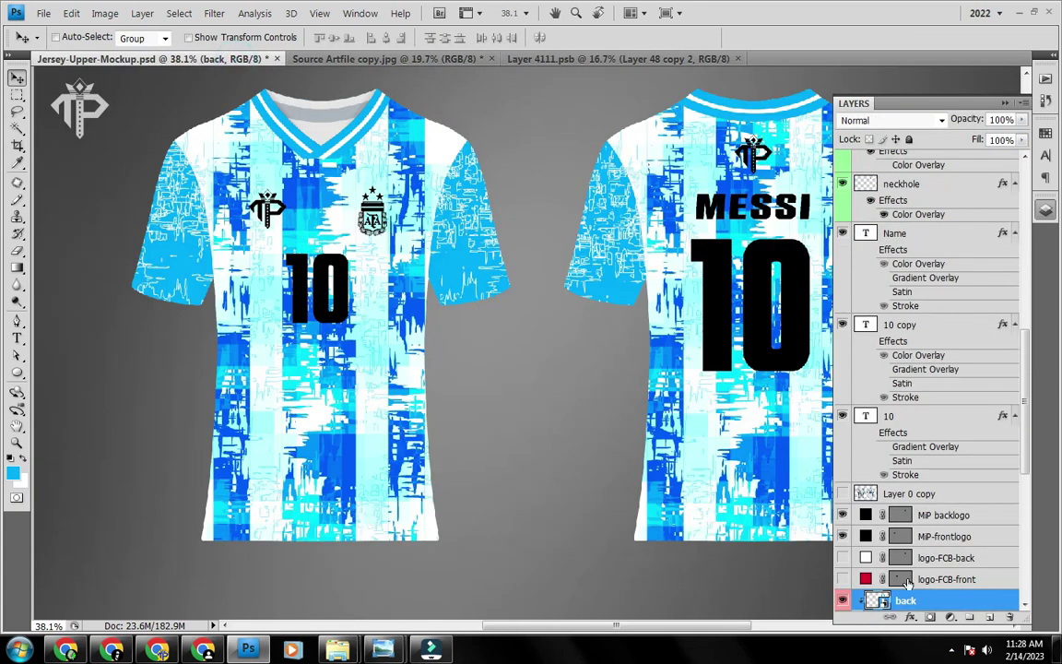
left_click(604, 59)
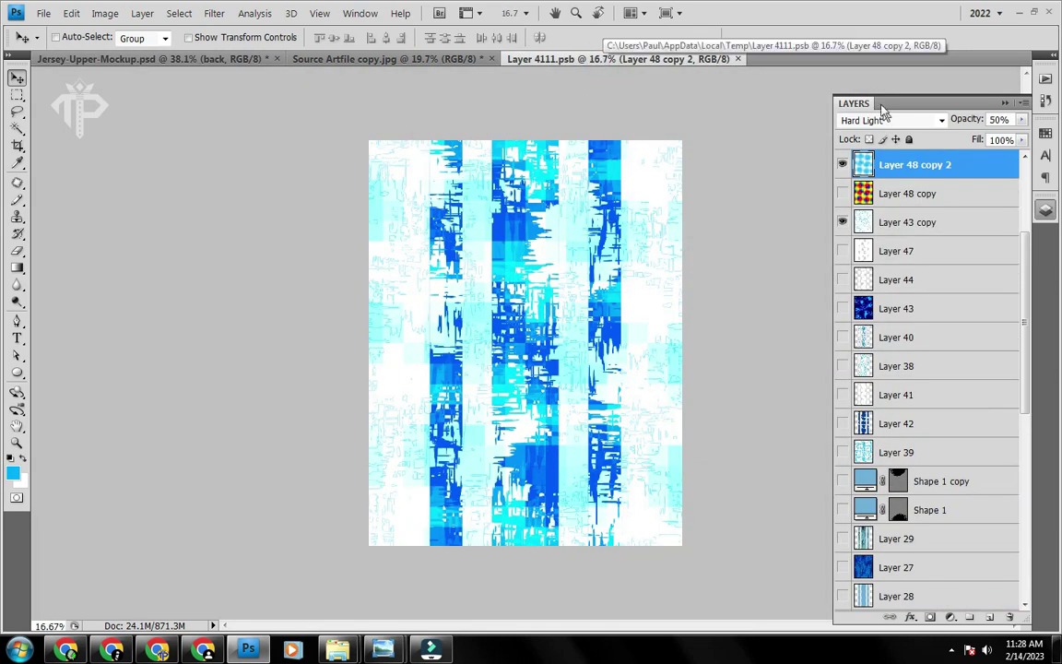
Hide the old jersey design layers in Layer 4111.psb, including Layer 48 copy 2, Layer 43 copy and Layer 46
left_click(843, 165)
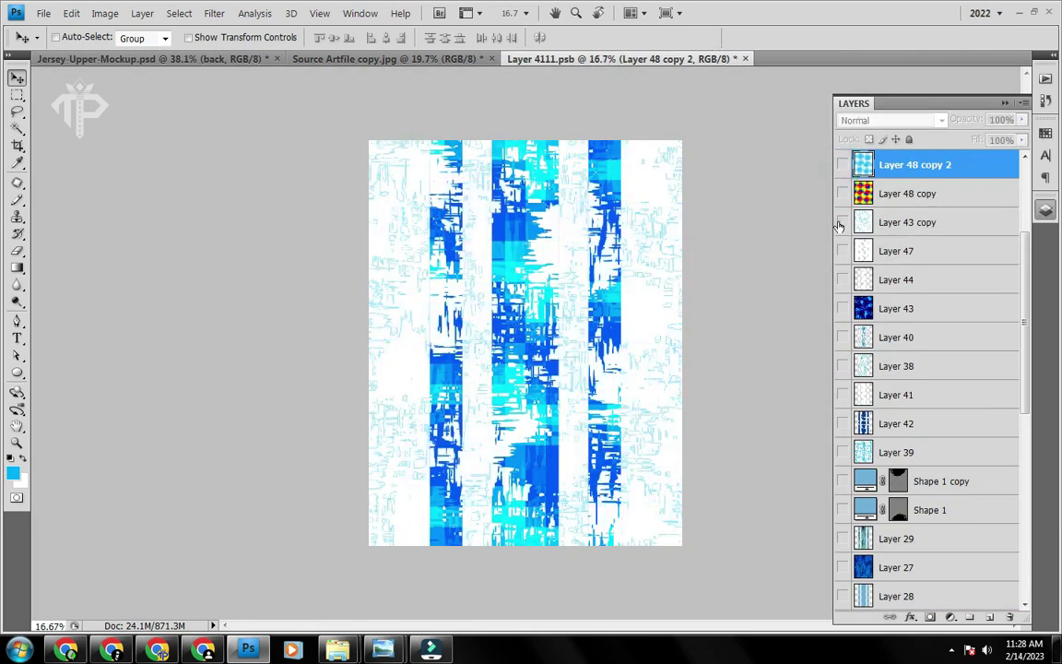
left_click(843, 222)
scroll(857, 510, "down", 10)
scroll(857, 505, "up", 15)
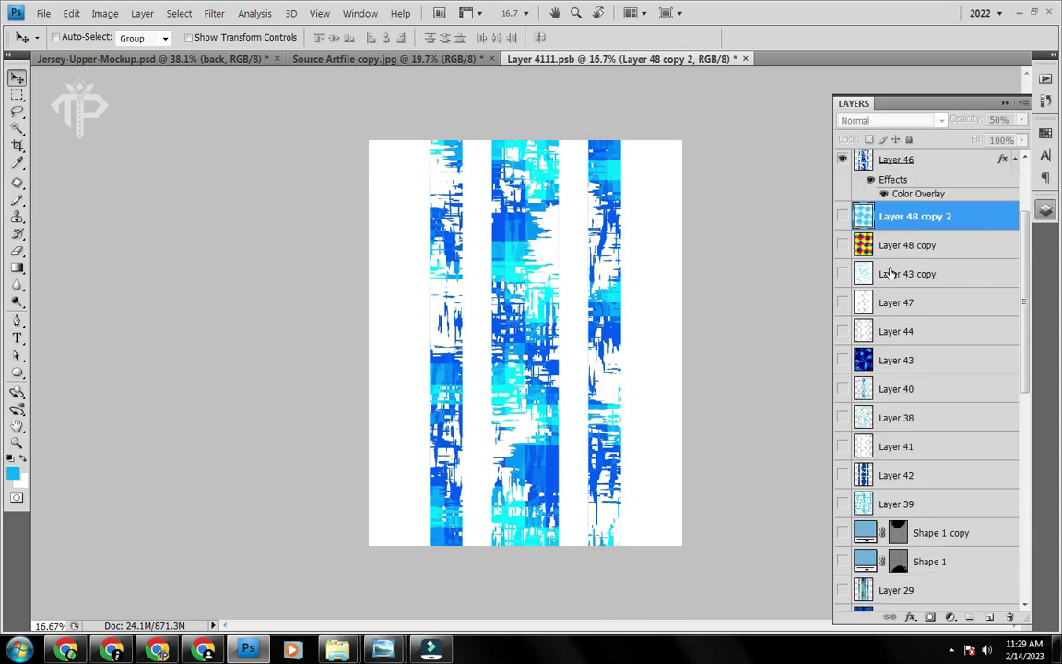
Copy the rainbow mosaic from Source Artfile copy.jpg into Layer 4111.psb, rotated 90° clockwise and scaled to fill the canvas
left_click(339, 60)
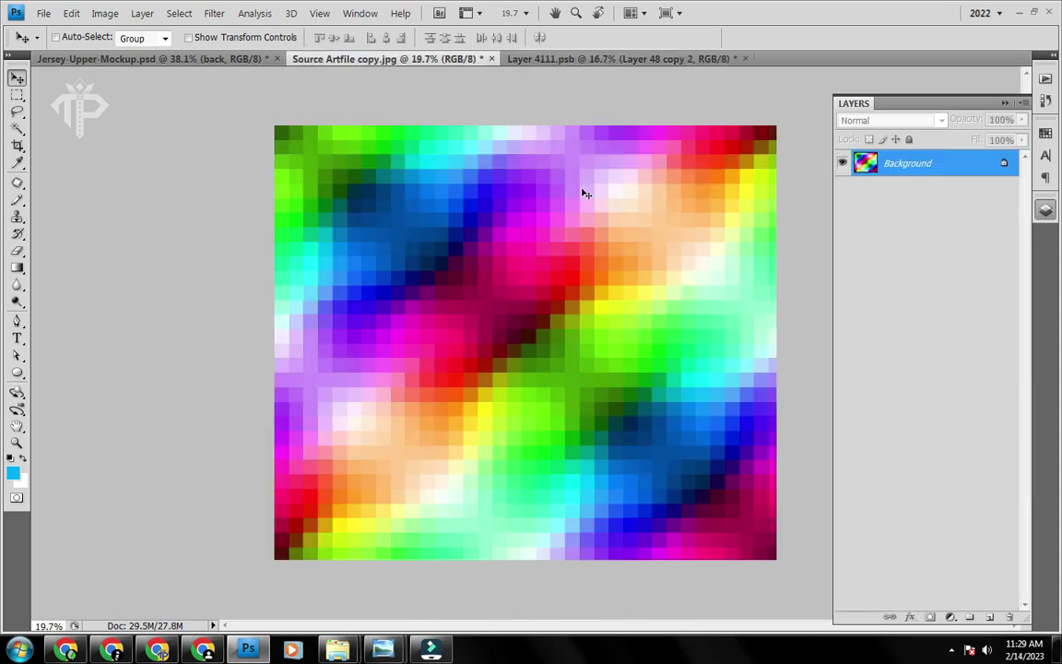
left_click(613, 59)
left_click_drag(613, 59, 482, 310)
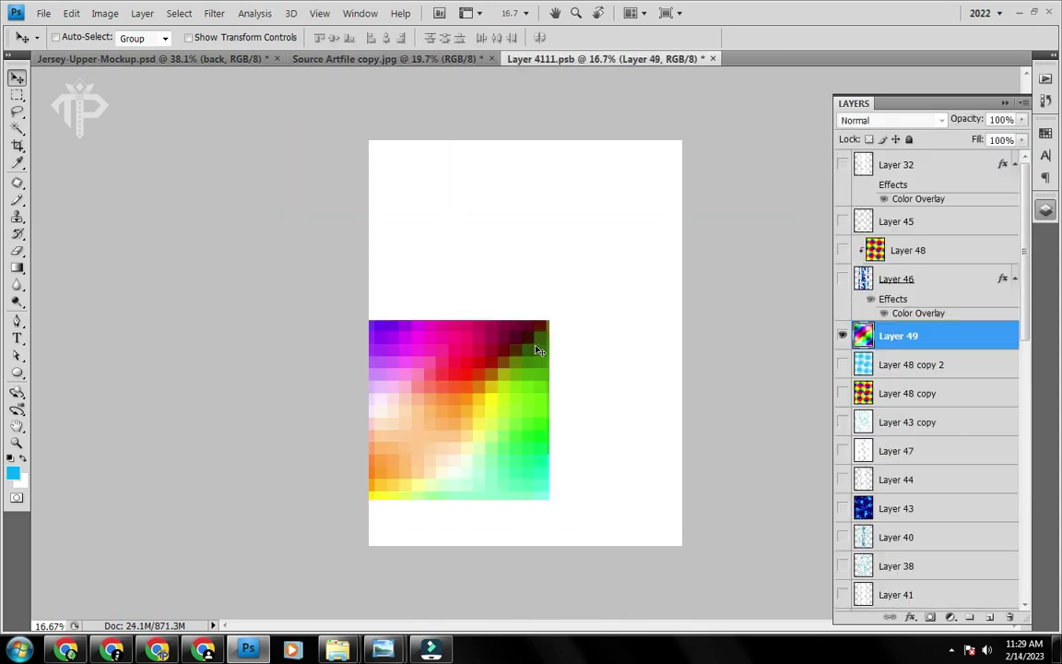
key("ctrl+t")
left_click_drag(720, 175, 718, 516)
key("Return")
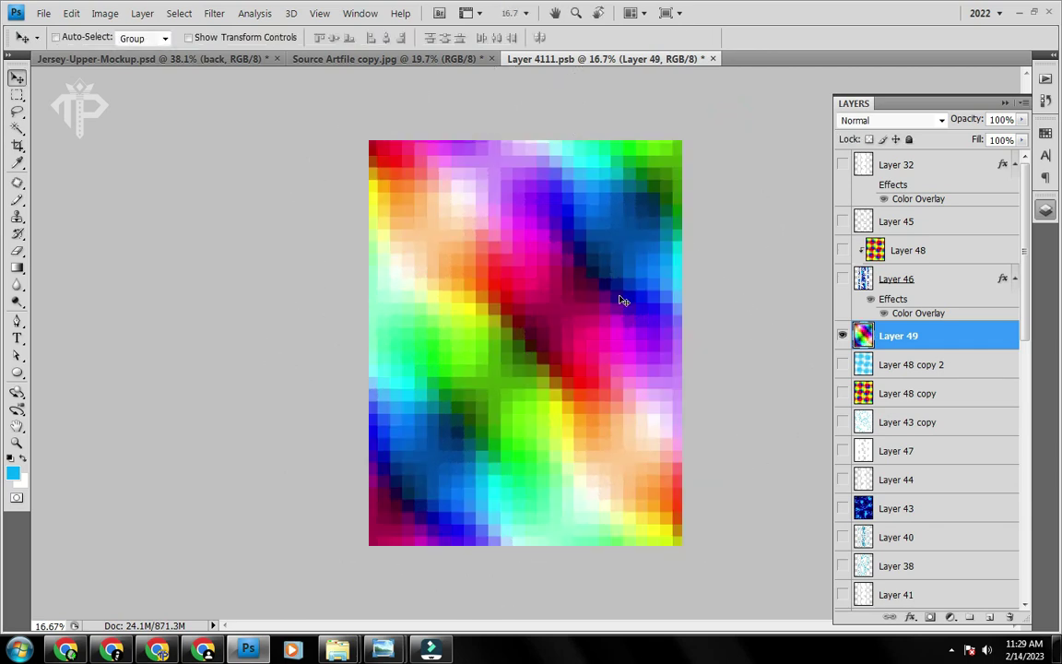
Save Layer 4111.psb and inspect the updated front and back jersey in Jersey-Upper-Mockup.psd
key("ctrl+s")
left_click(193, 58)
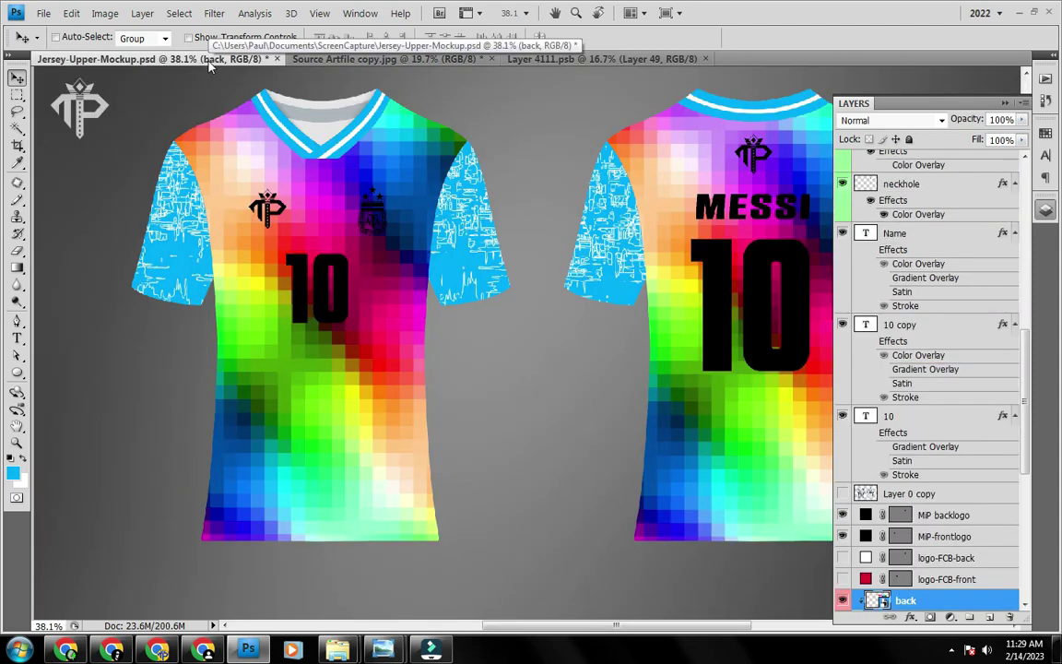
scroll(142, 254, "down", 4)
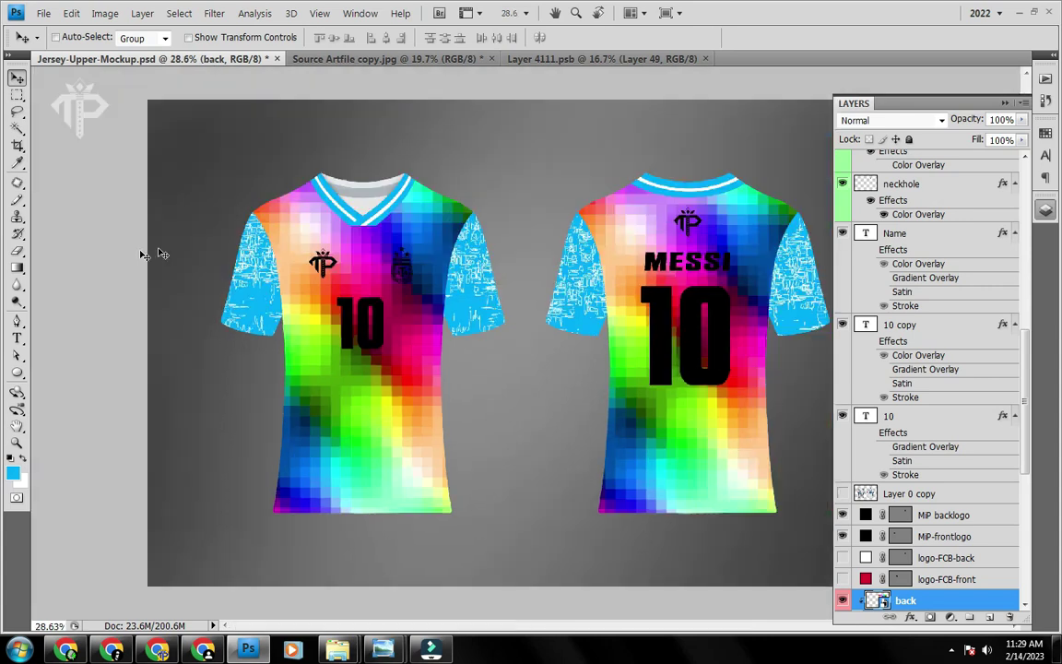
scroll(743, 316, "up", 5)
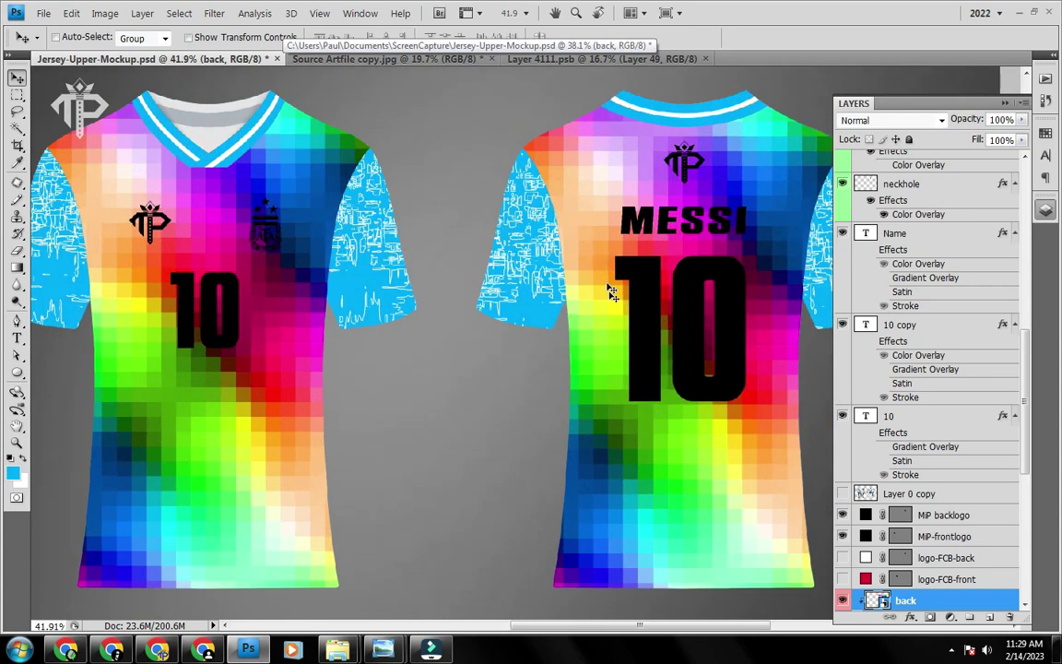
Duplicate Layer 49 in Layer 4111.psb as Layer 49 copy and hide the original layer
left_click(543, 57)
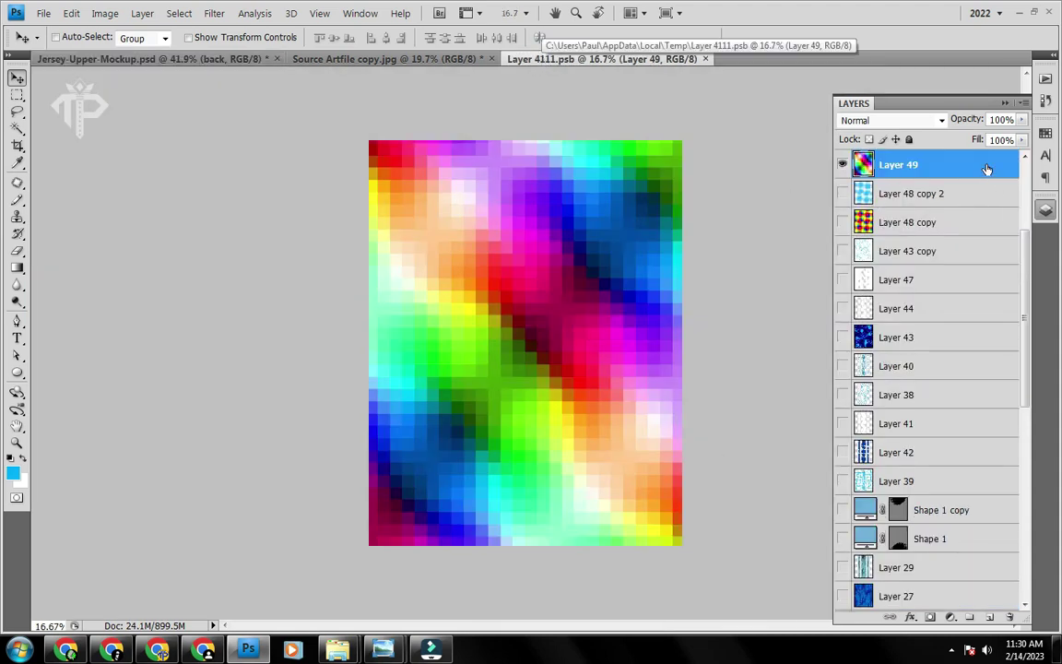
right_click(986, 168)
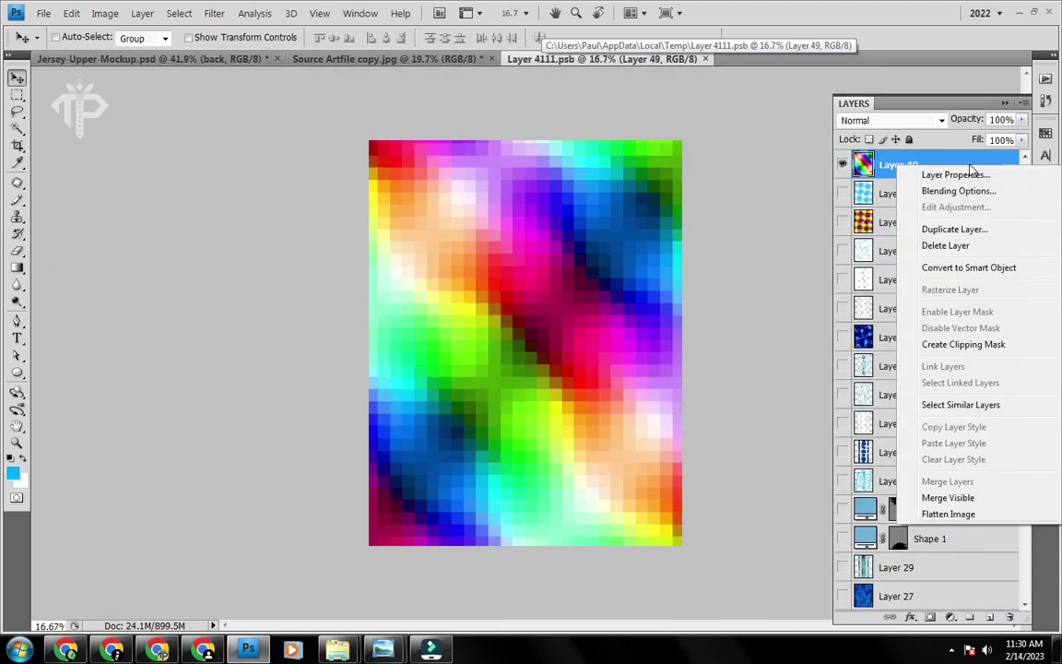
left_click(936, 231)
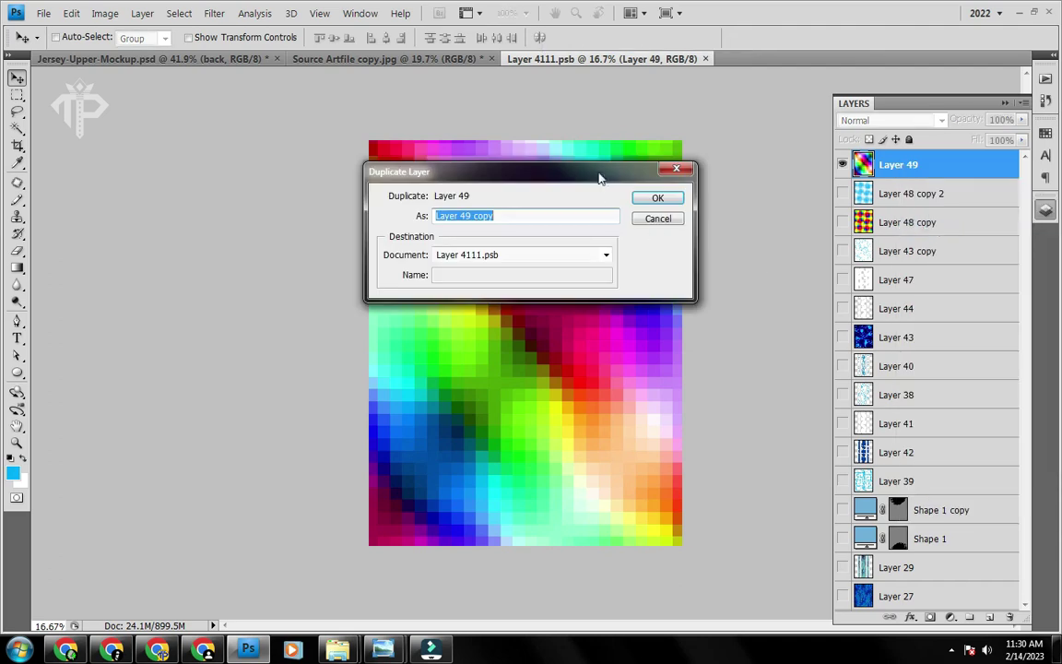
left_click(650, 195)
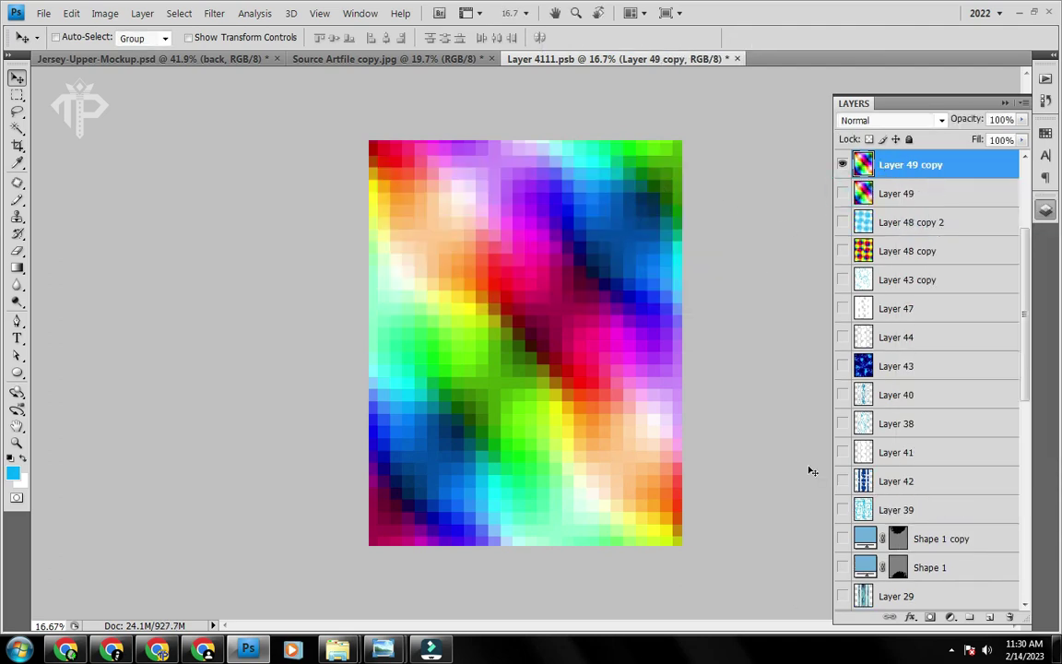
Convert Layer 49 copy to grayscale with a Black & White adjustment, comparing its presets before applying
key("ctrl+b")
key("Escape")
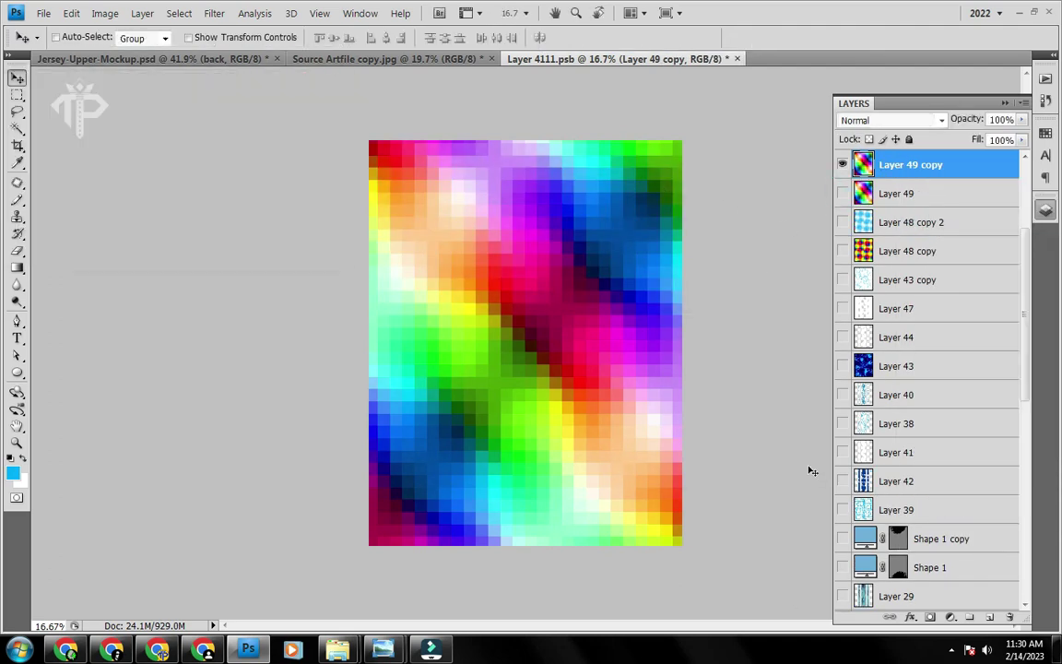
key("alt+shift+ctrl+b")
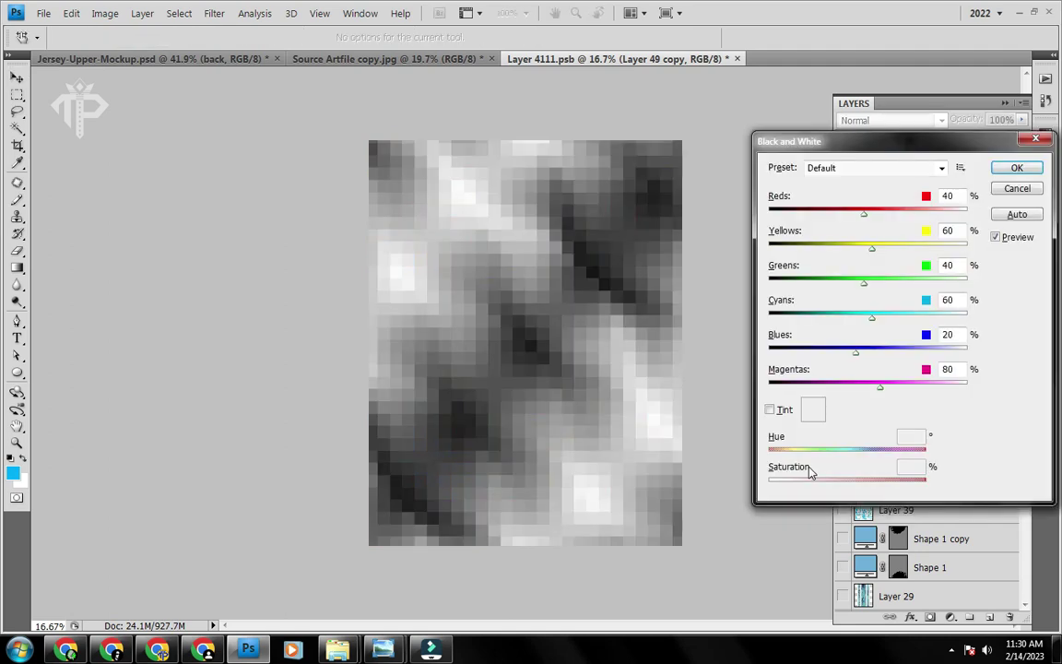
left_click(854, 168)
left_click(854, 177)
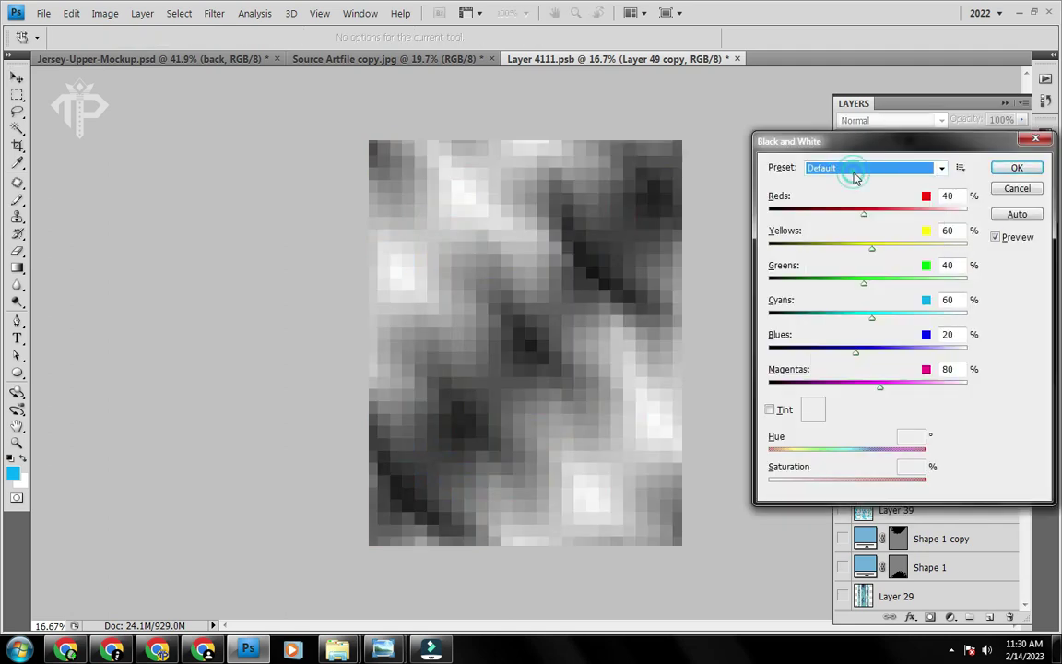
scroll(854, 177, "down", 2)
scroll(854, 177, "down", 1)
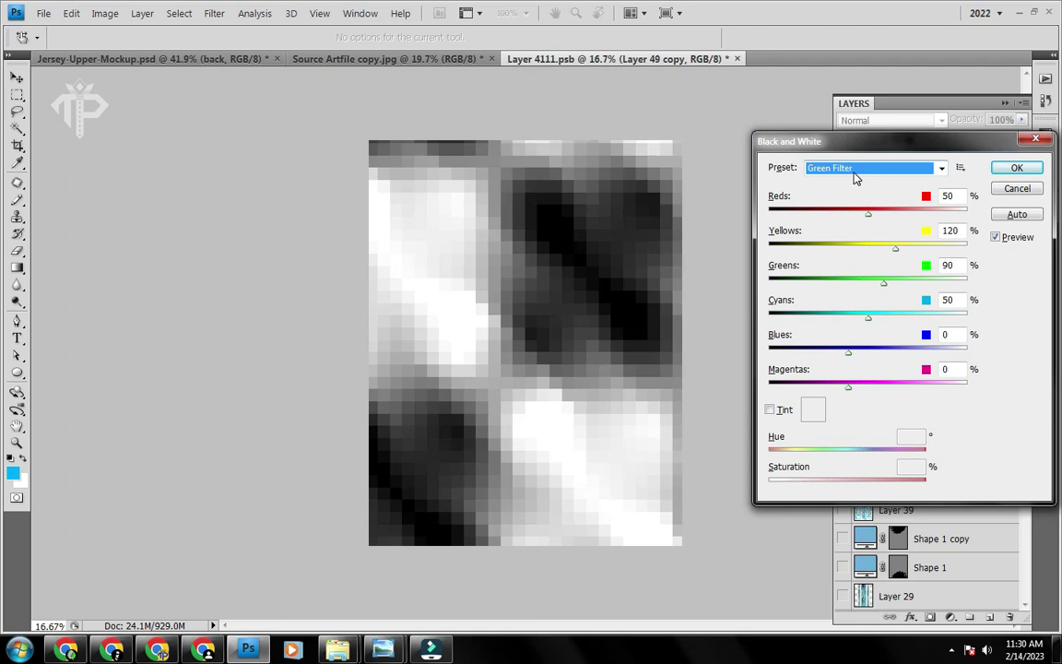
scroll(854, 177, "down", 5)
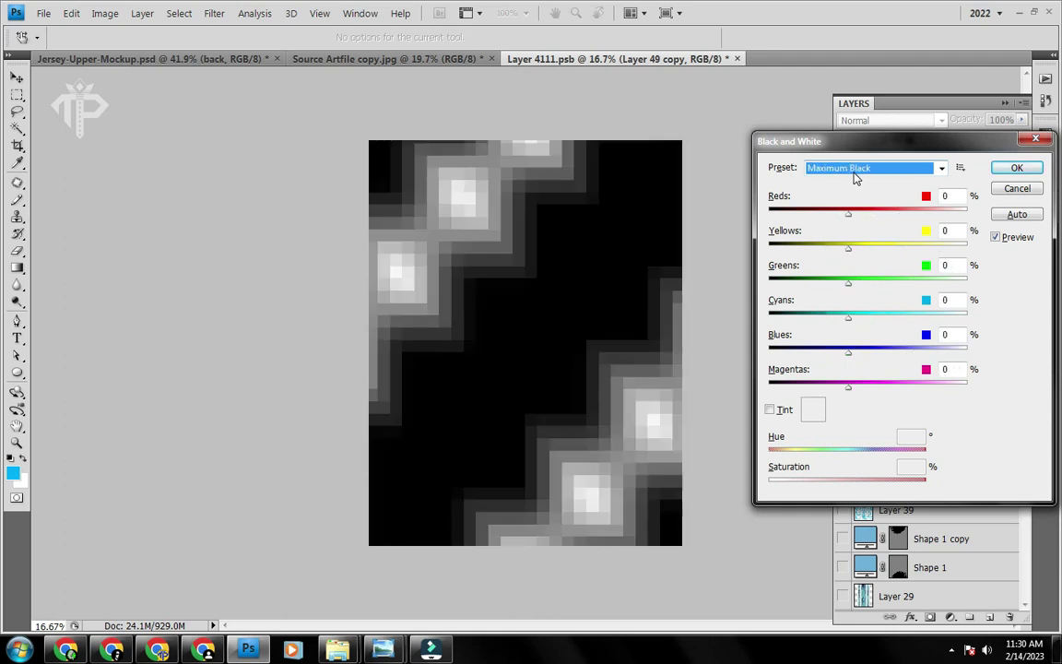
scroll(856, 178, "down", 3)
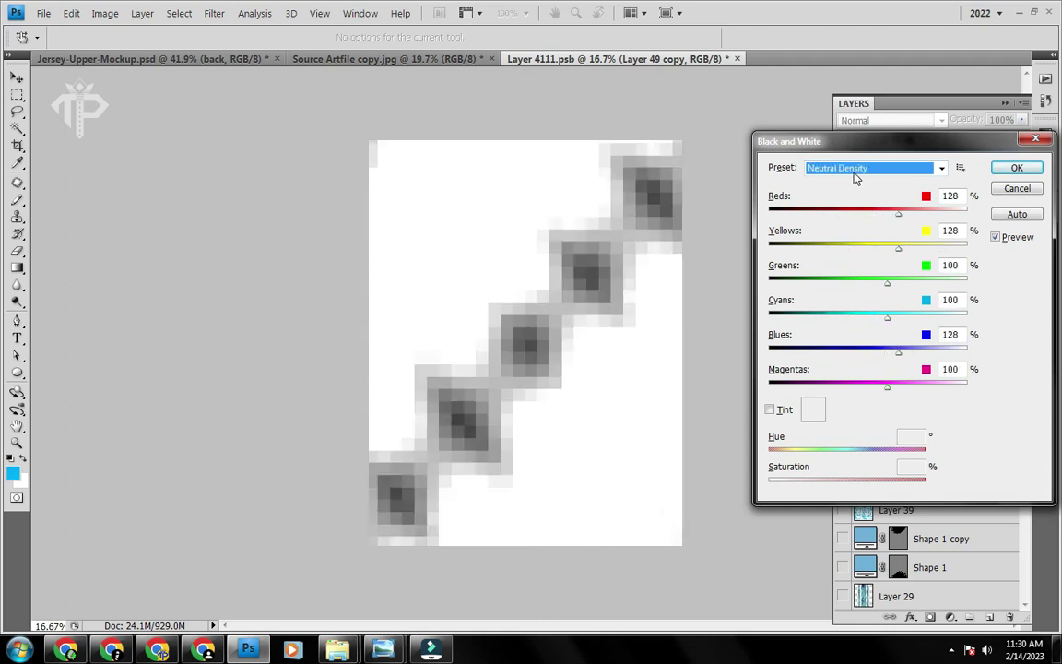
scroll(853, 177, "up", 11)
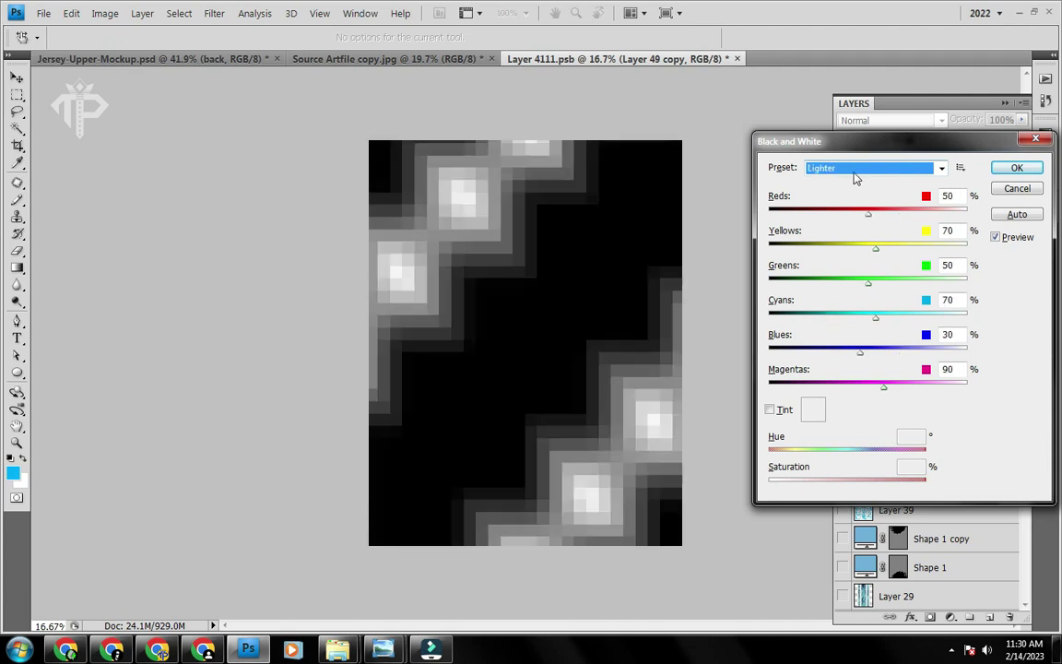
scroll(854, 177, "down", 1)
scroll(854, 177, "up", 1)
key("Return")
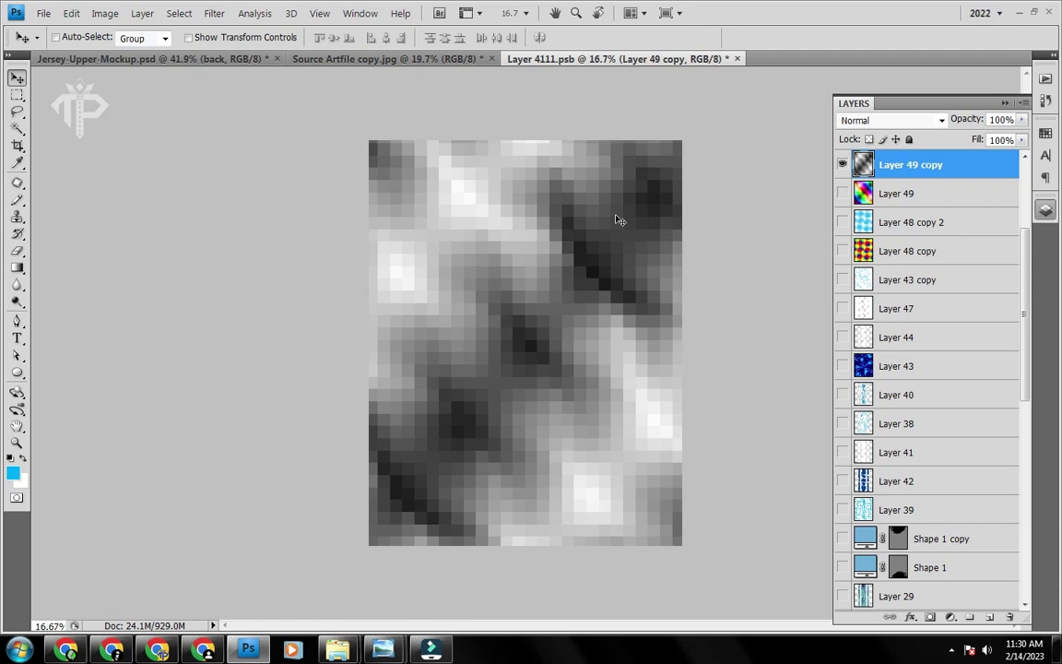
Sharpen the grayscale mosaic with Unsharp Mask at amount 25%, radius 50.0 pixels and threshold 0
left_click(213, 12)
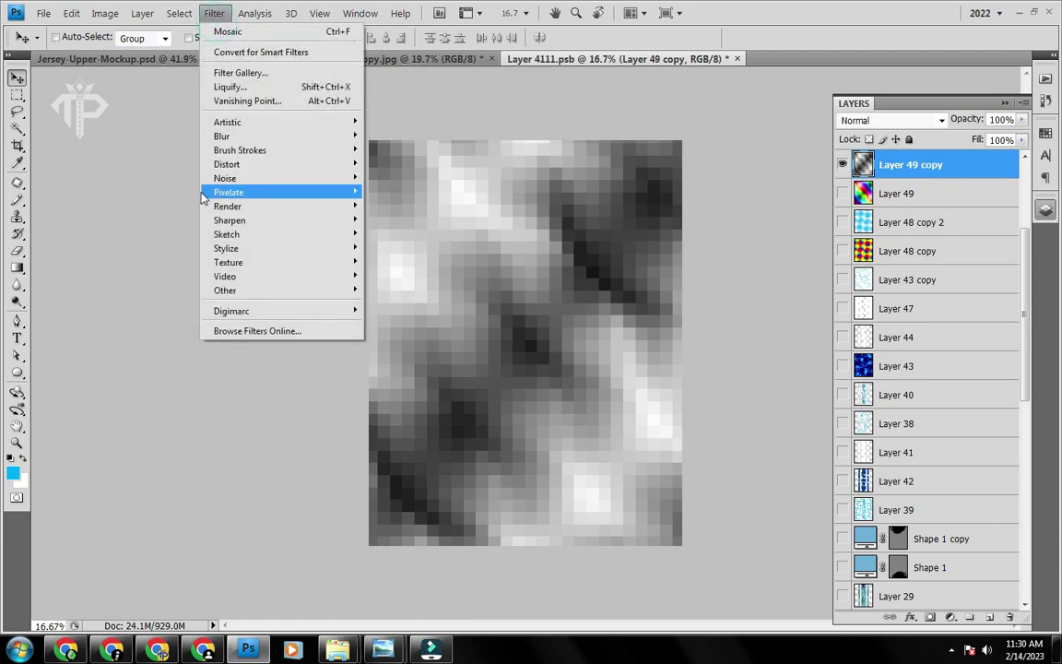
mouse_move(280, 224)
left_click(406, 275)
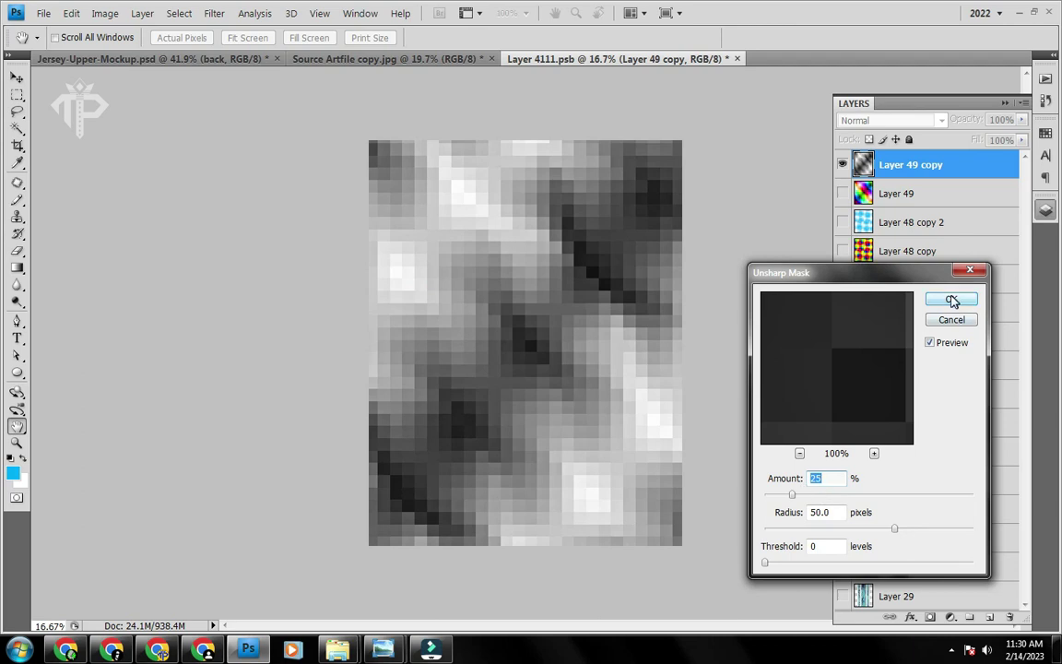
left_click(952, 300)
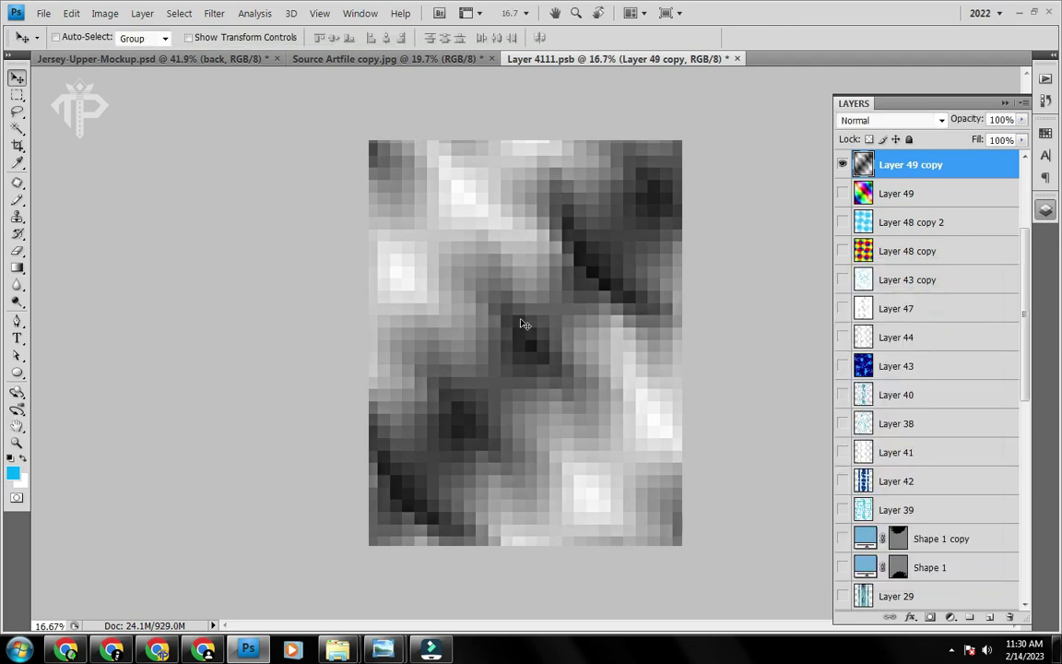
scroll(521, 319, "up", 2)
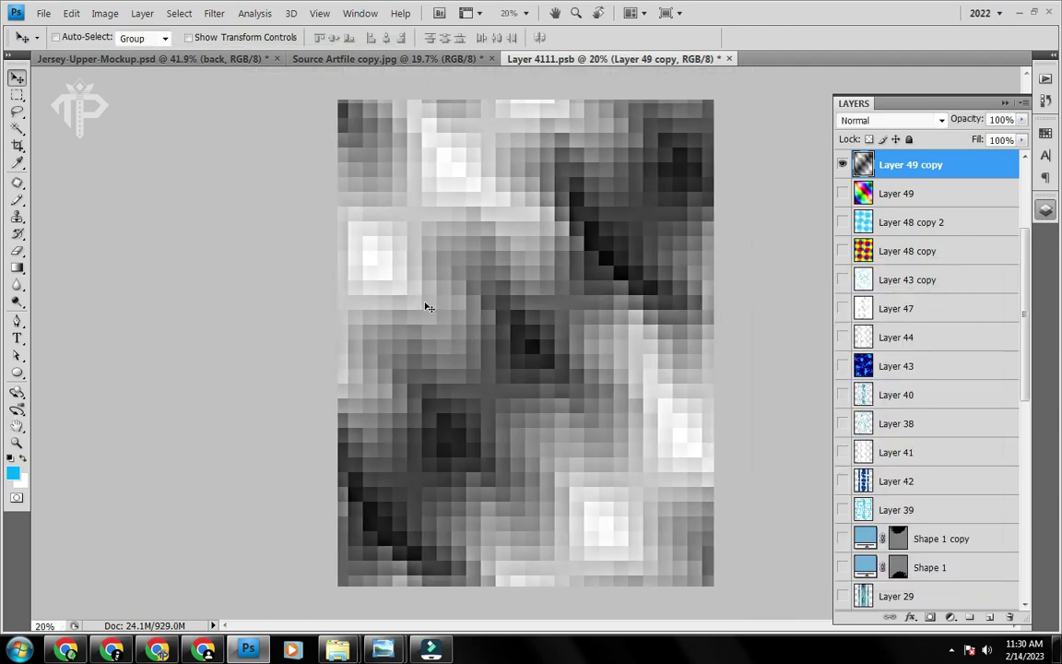
Recolour Layer 49 copy with a sky-blue-to-white Gradient Map, with Dither and Reverse off, and save the document
left_click(104, 17)
mouse_move(188, 52)
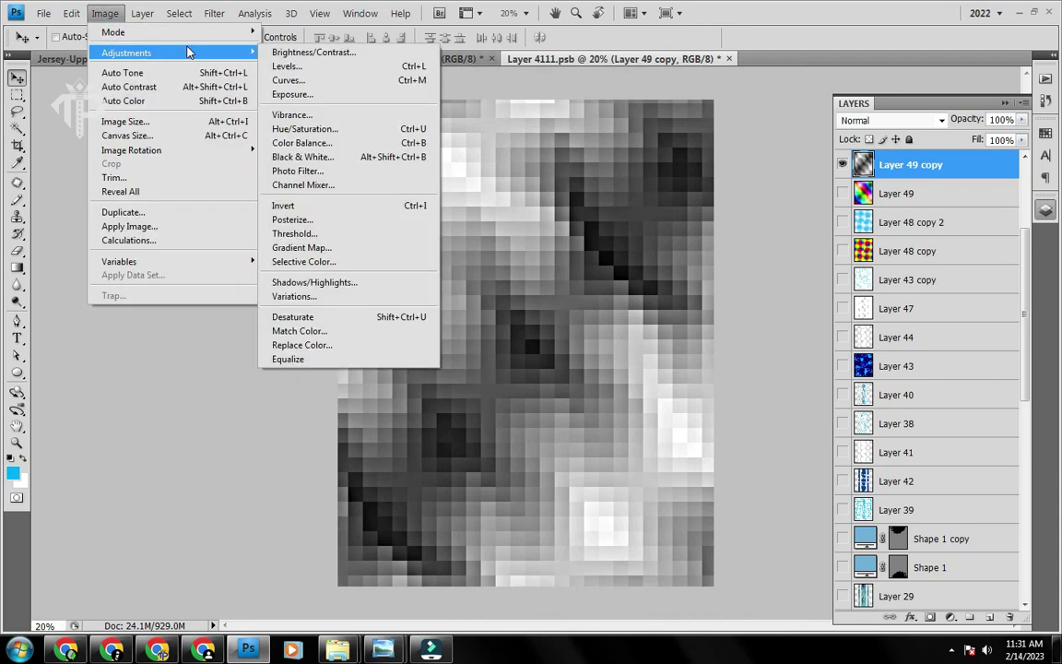
left_click(318, 247)
left_click_drag(564, 165, 935, 254)
left_click_drag(830, 248, 630, 194)
left_click(559, 317)
left_click(559, 317)
left_click(559, 318)
left_click(560, 317)
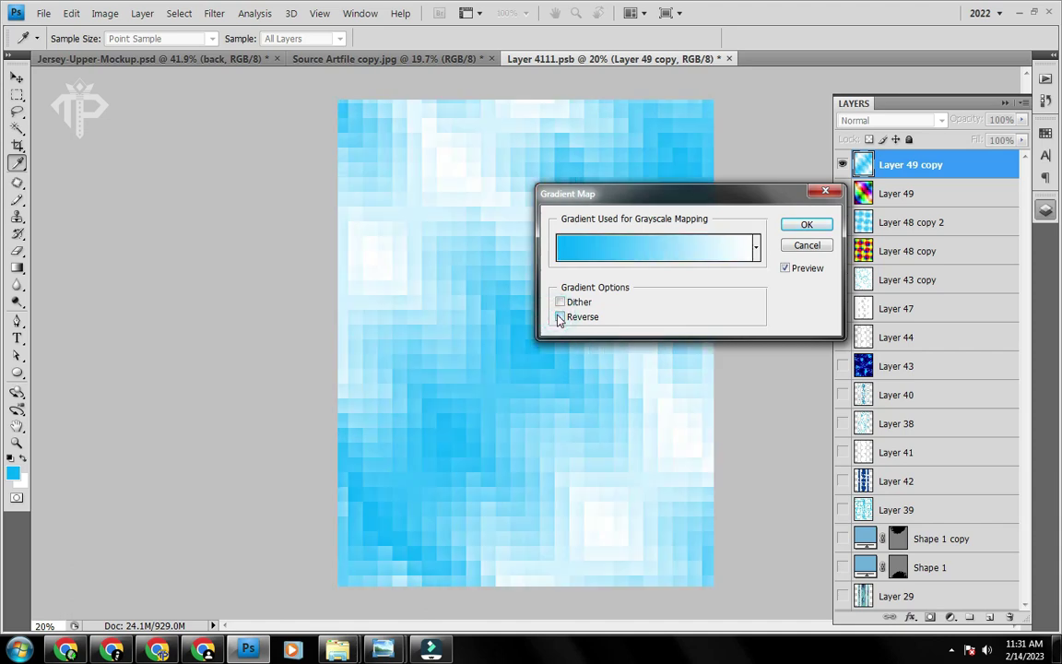
left_click(806, 225)
key("v")
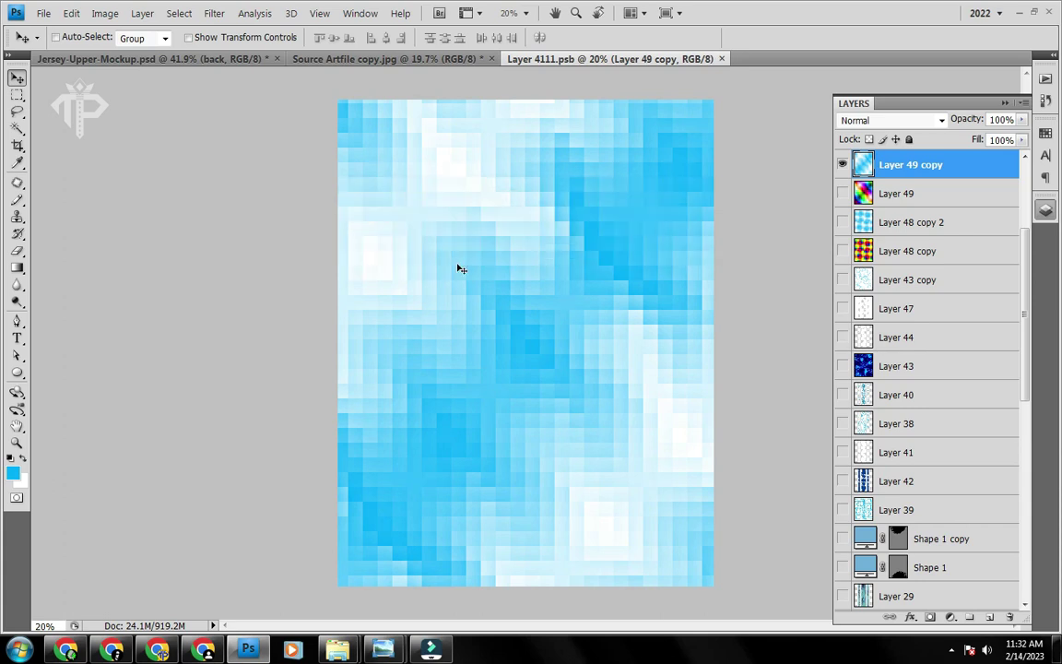
Inspect the blue mosaic on the front and back of the jersey in Jersey-Upper-Mockup.psd
key("ctrl+Tab")
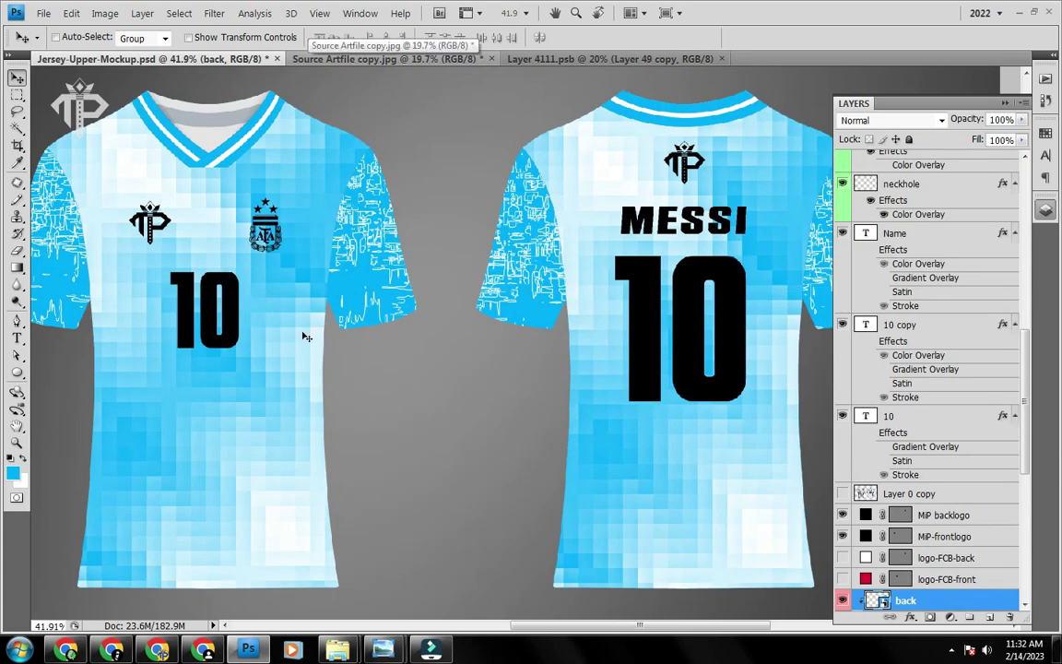
scroll(306, 336, "down", 3)
scroll(396, 325, "up", 2)
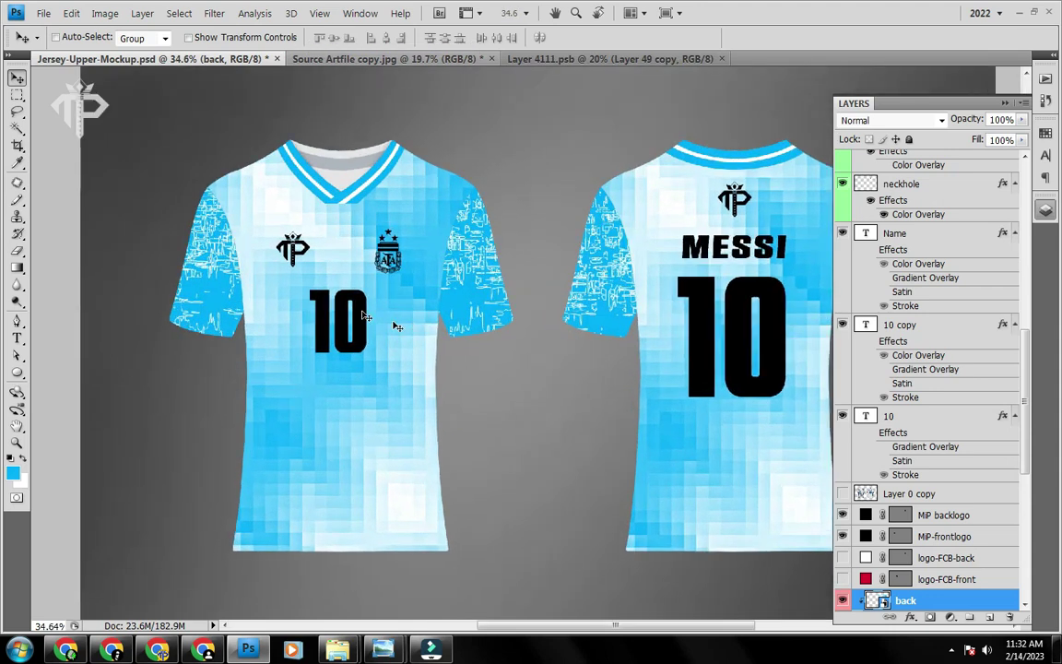
scroll(396, 325, "up", 3)
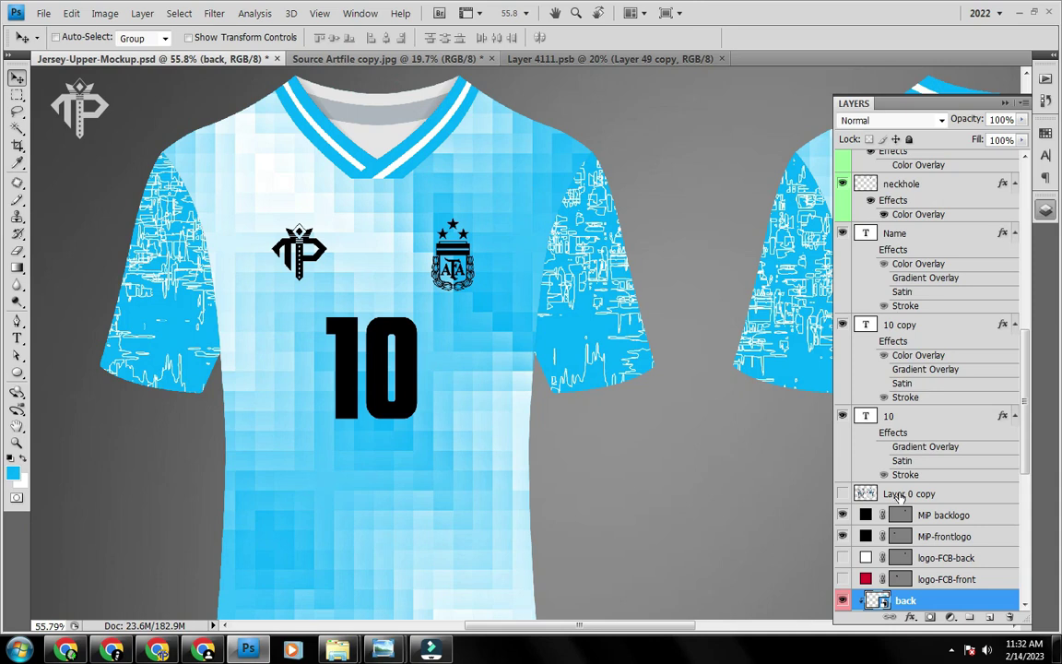
Open the sleeve's Layer 3 smart object and copy the blue mosaic from Layer 4111.psb into Layer 31.psb, above Layer 43 copy 4
scroll(895, 465, "down", 3)
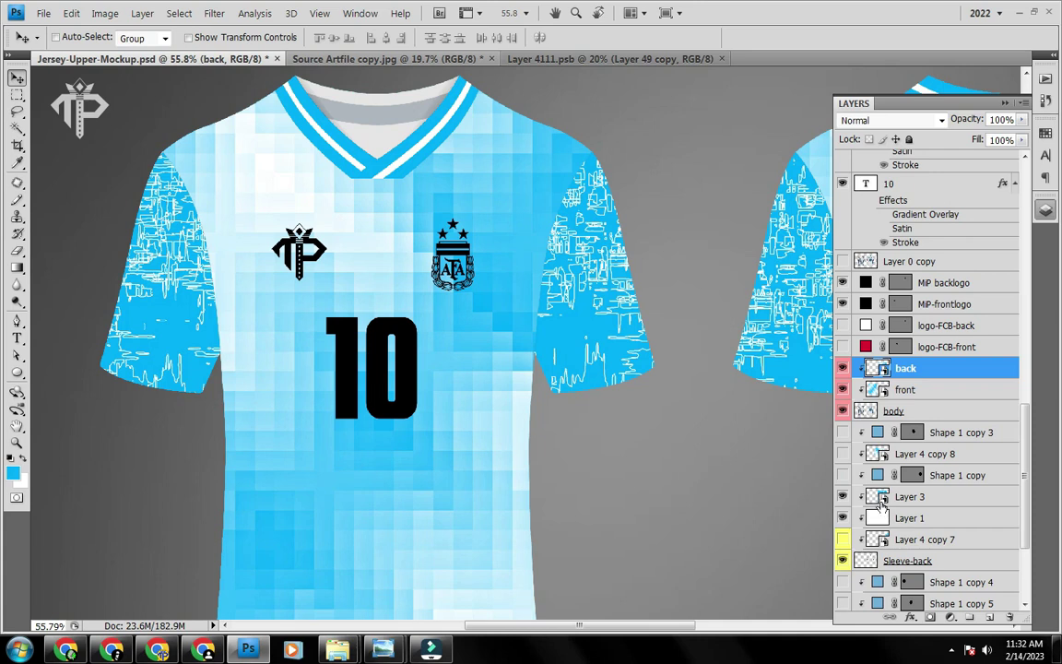
left_click(883, 497)
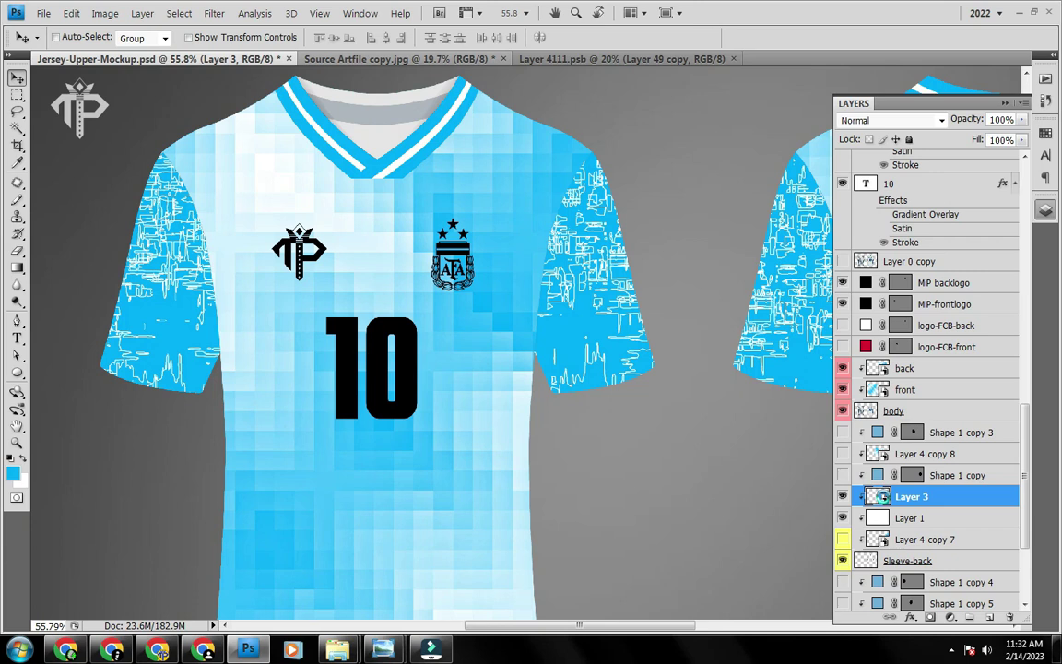
double_click(878, 497)
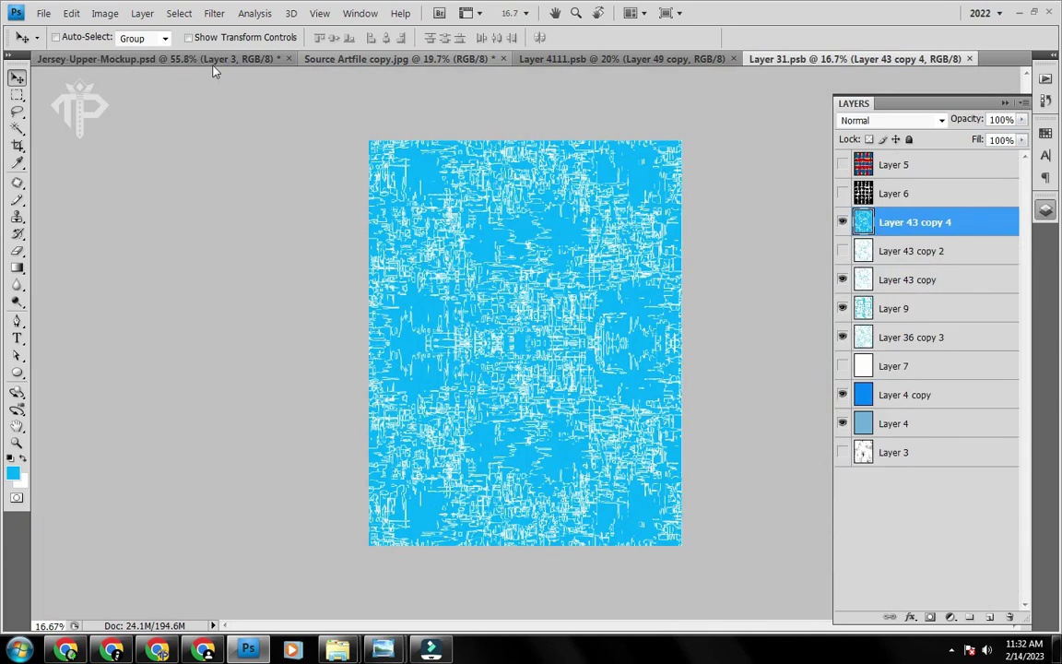
left_click(564, 60)
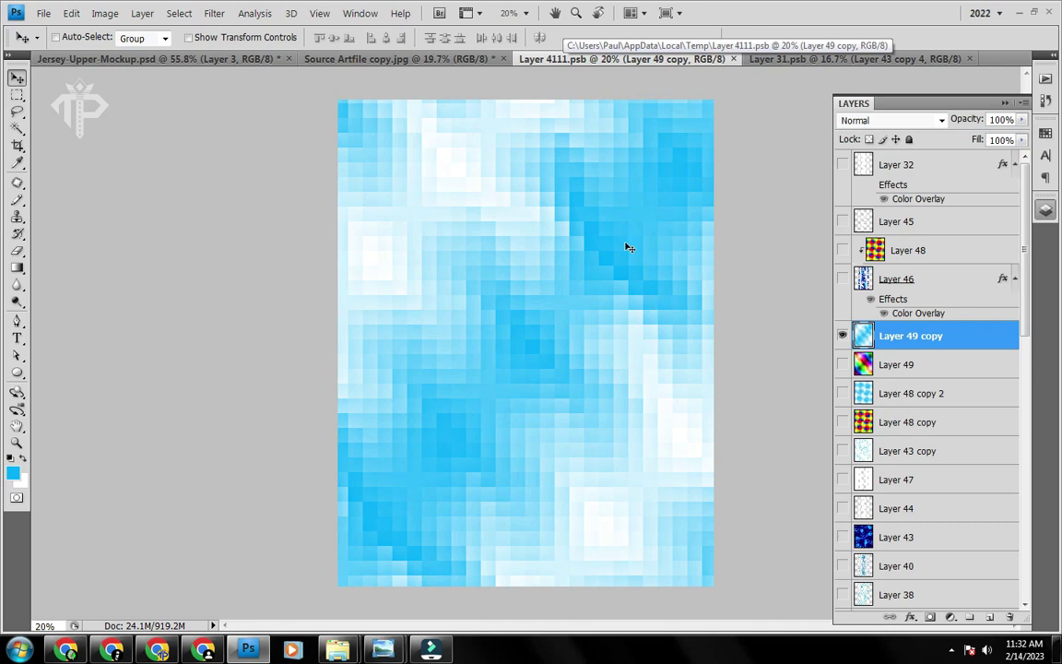
left_click_drag(625, 247, 576, 288)
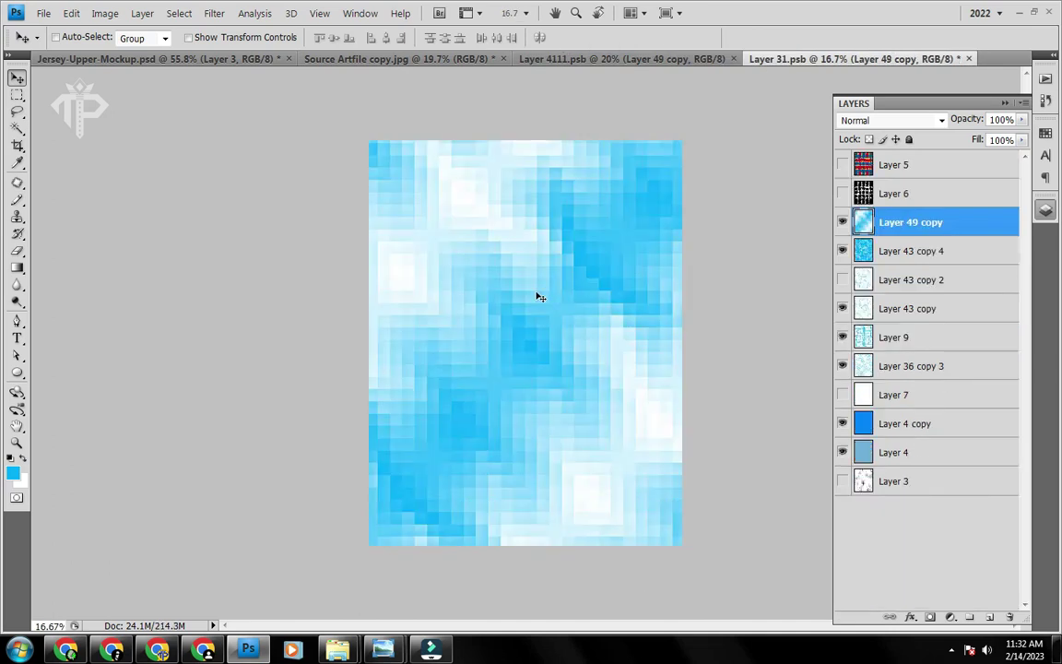
key("ctrl+t")
right_click(535, 267)
left_click(790, 61)
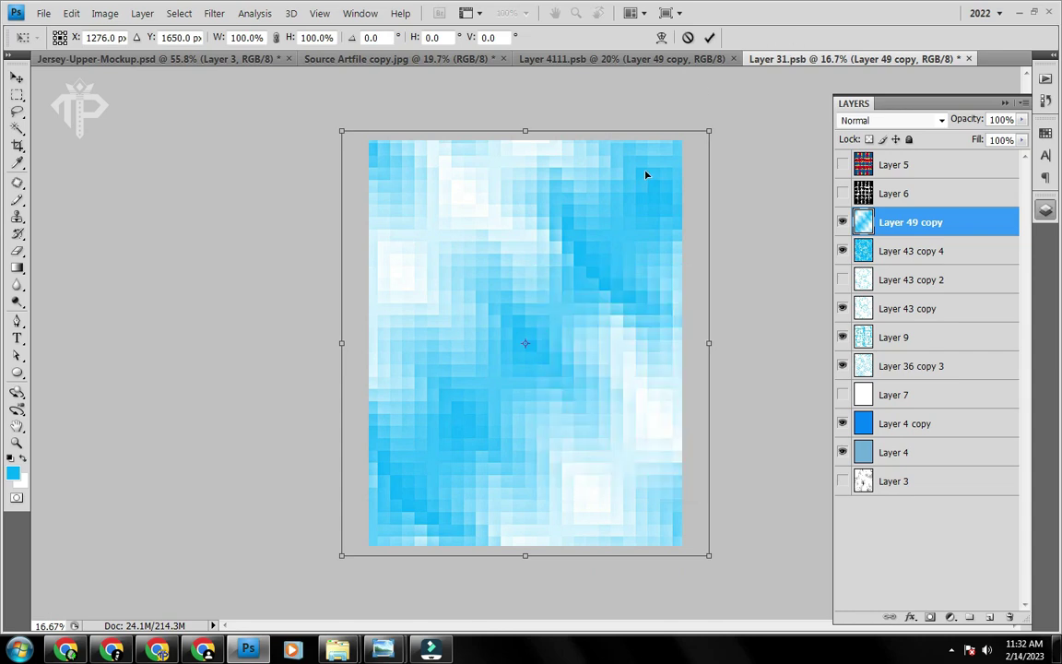
key("Return")
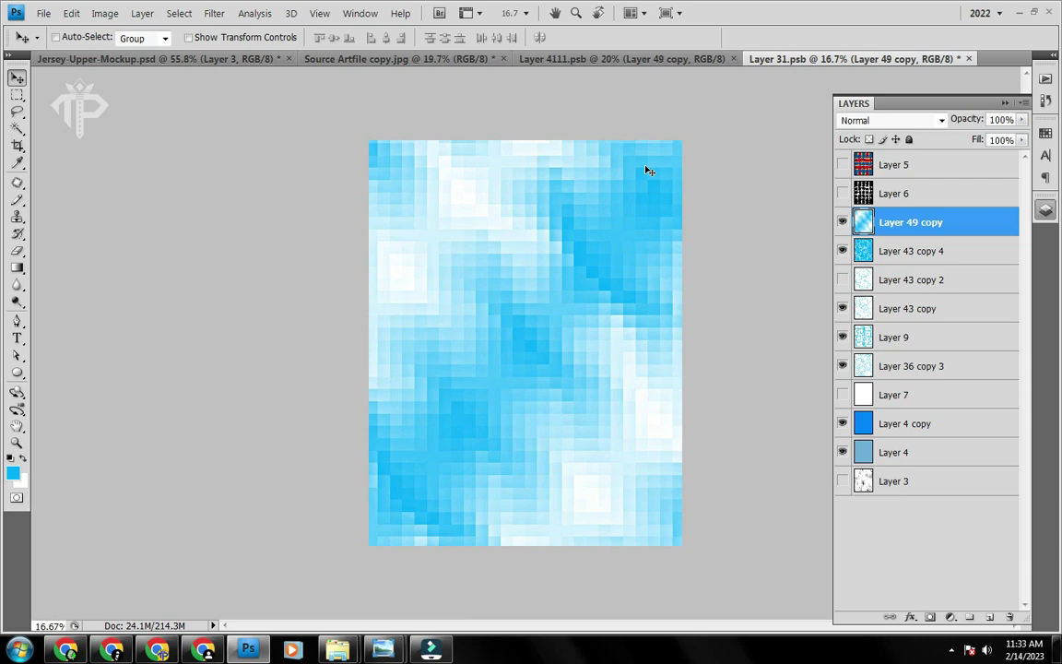
Set up a Gradient Map on Layer 49 copy in the sleeve document, using the teal-and-white preset gradient with Reverse on
left_click(105, 12)
mouse_move(129, 53)
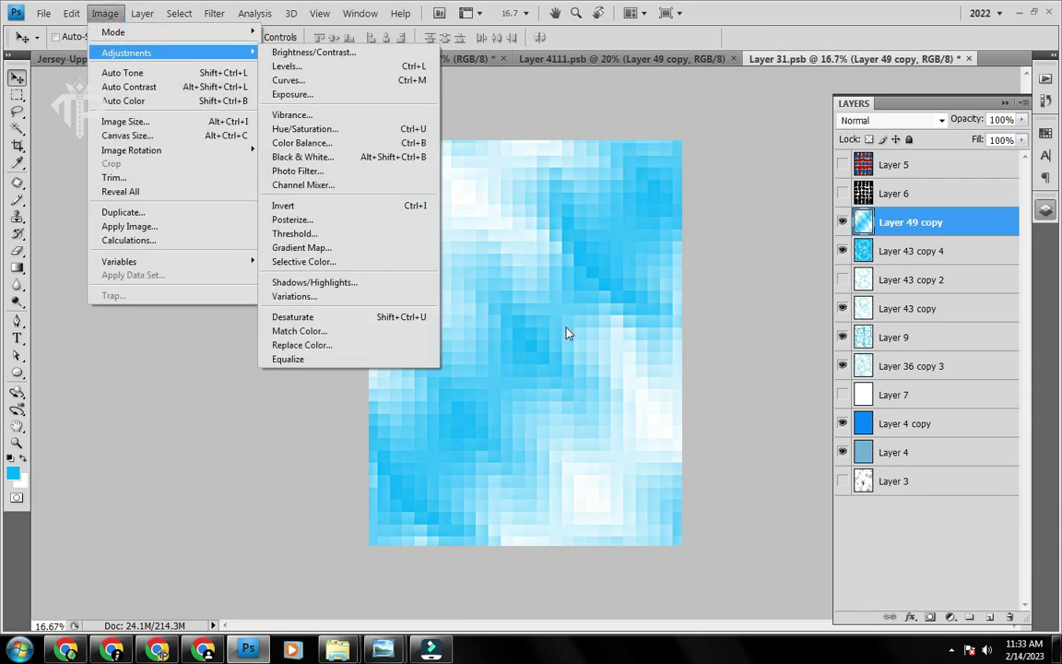
left_click(359, 250)
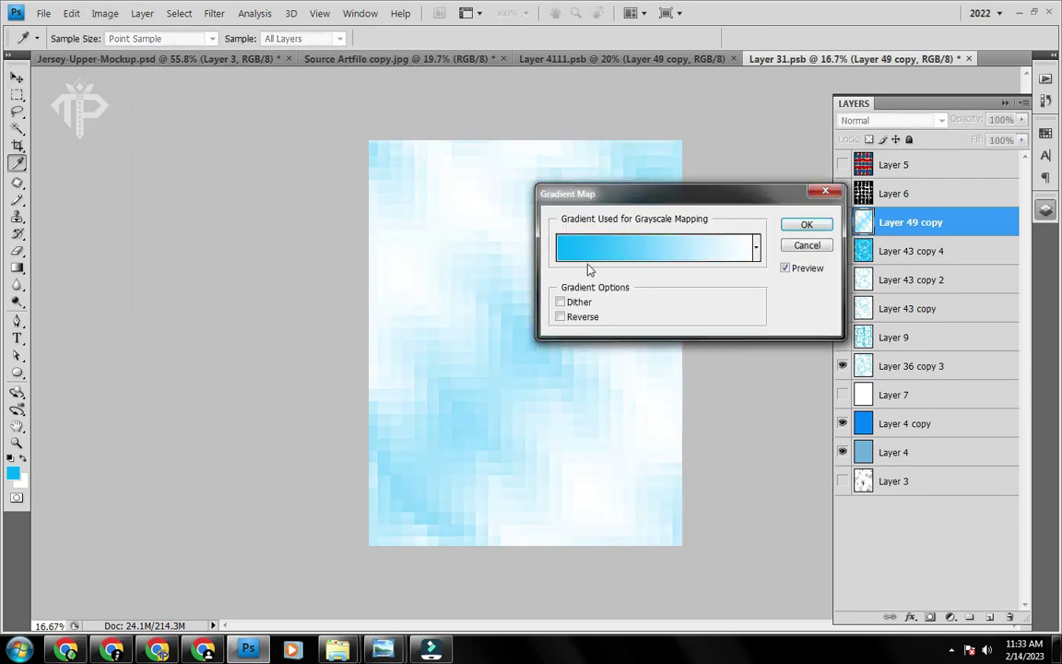
left_click(579, 317)
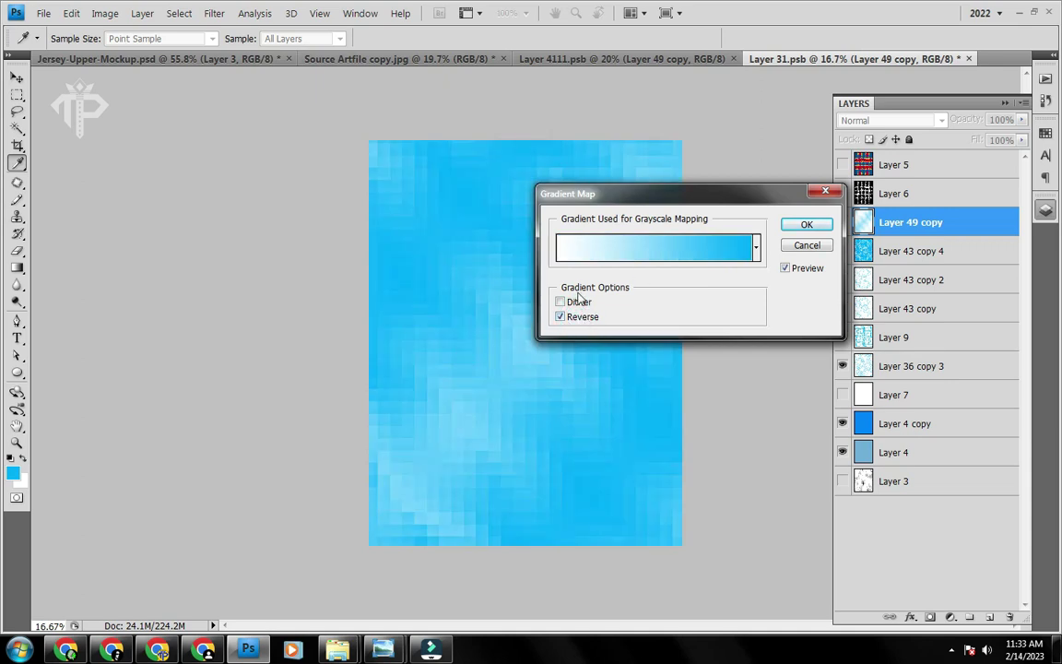
left_click(756, 249)
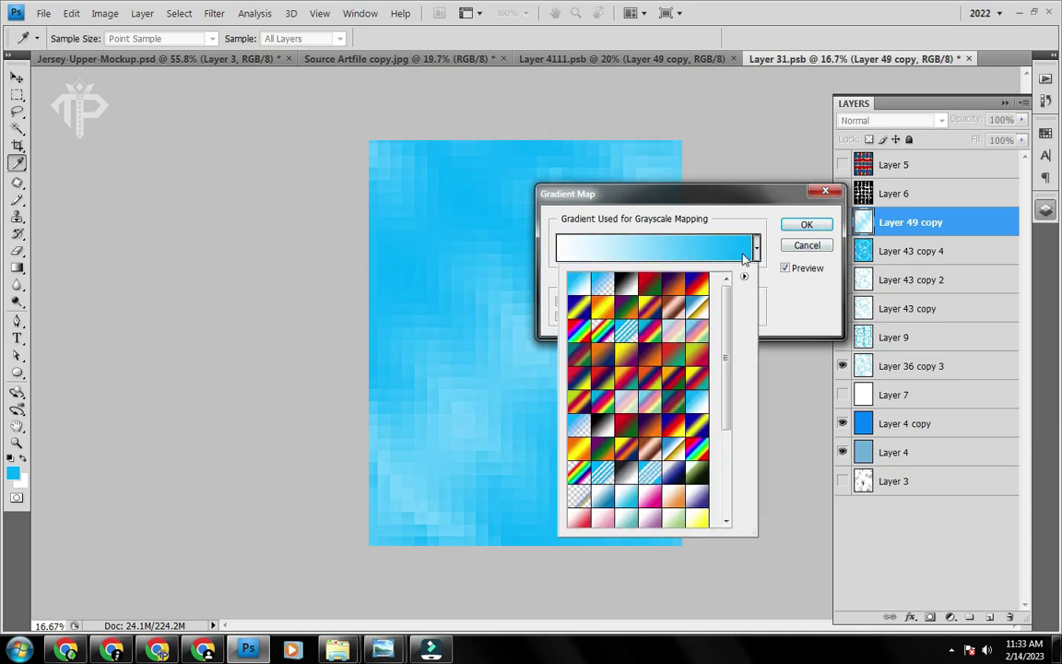
left_click(602, 284)
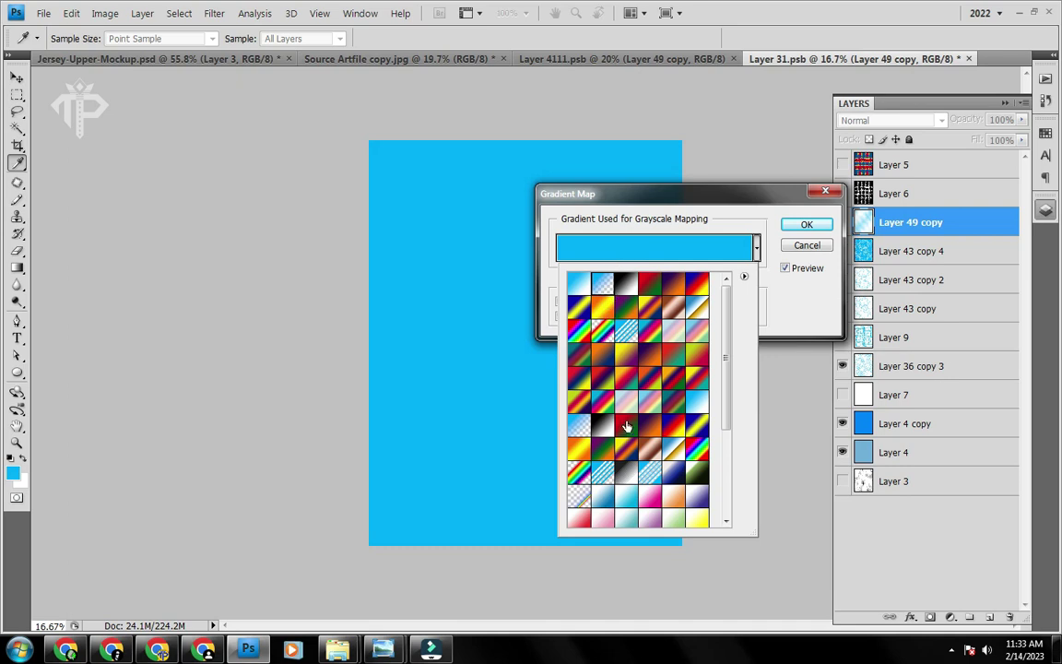
left_click(703, 403)
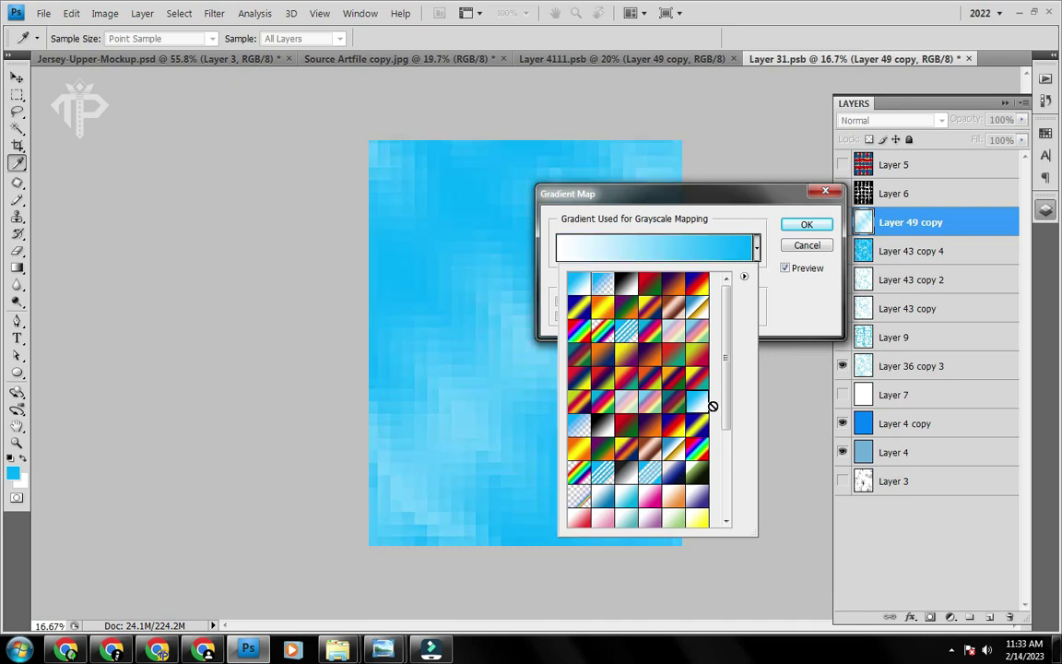
left_click(630, 487)
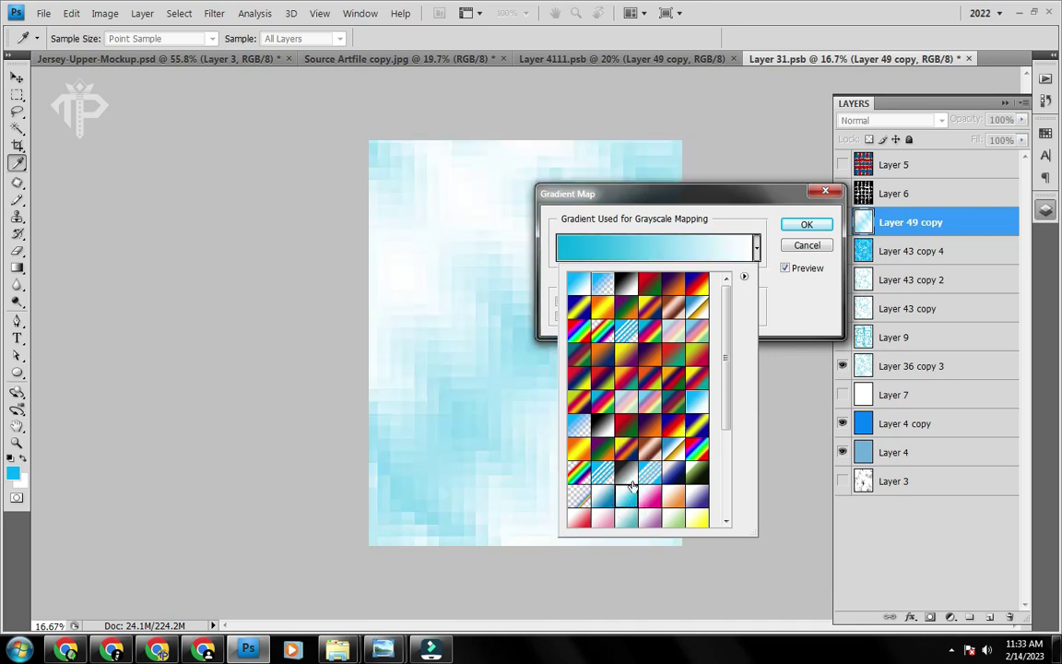
Apply the Gradient Map with Reverse kept on and Dither off, and save and close Layer 31.psb
left_click(789, 315)
left_click(559, 317)
left_click(560, 317)
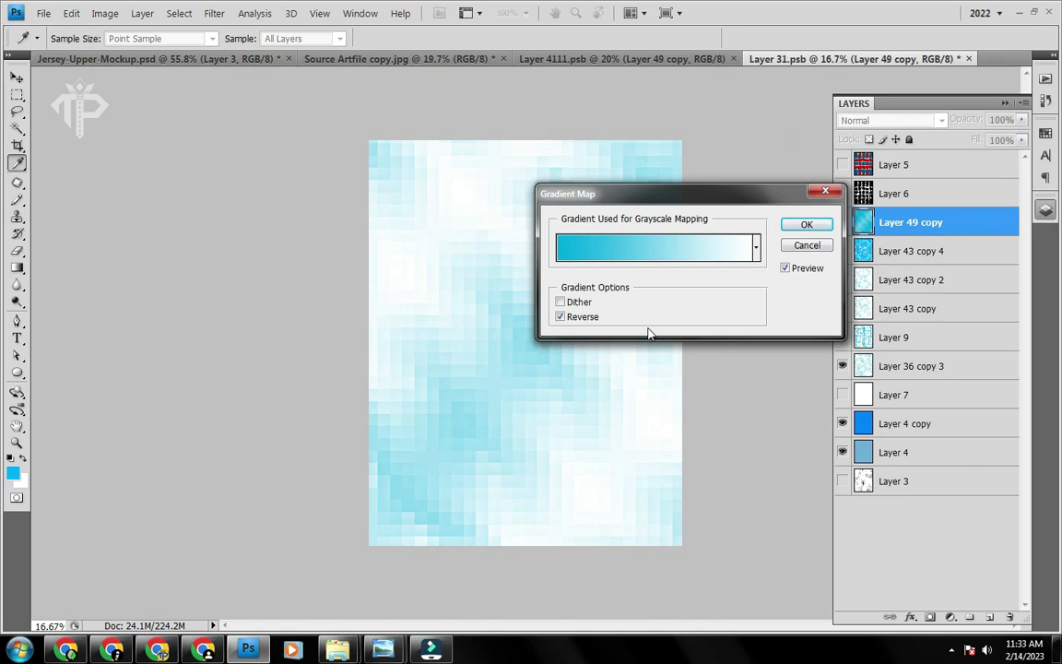
left_click(790, 232)
key("v")
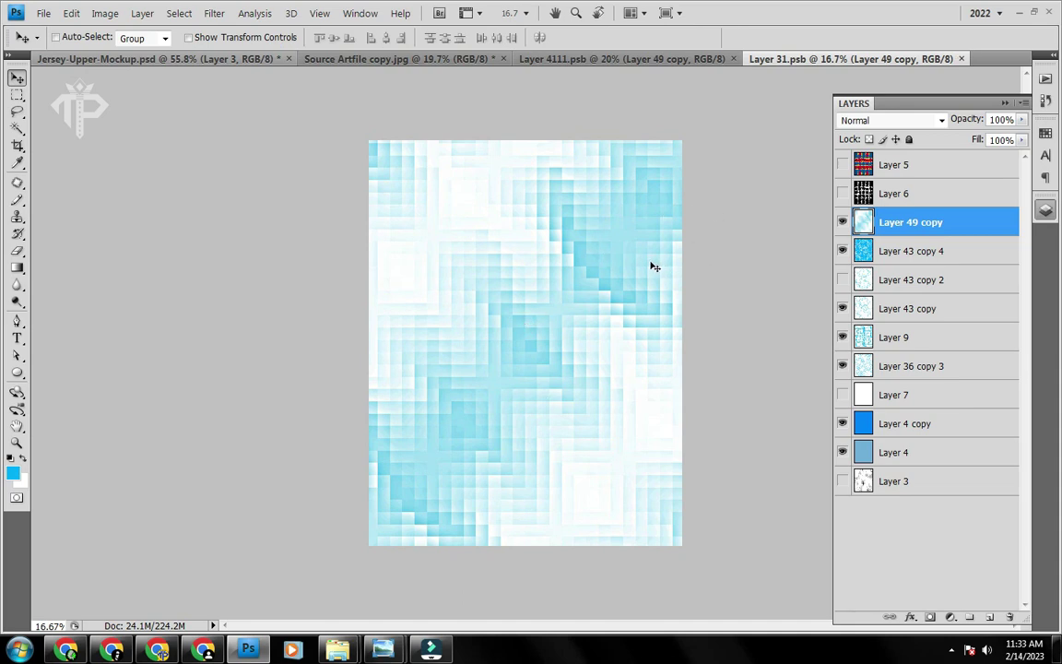
key("ctrl+w")
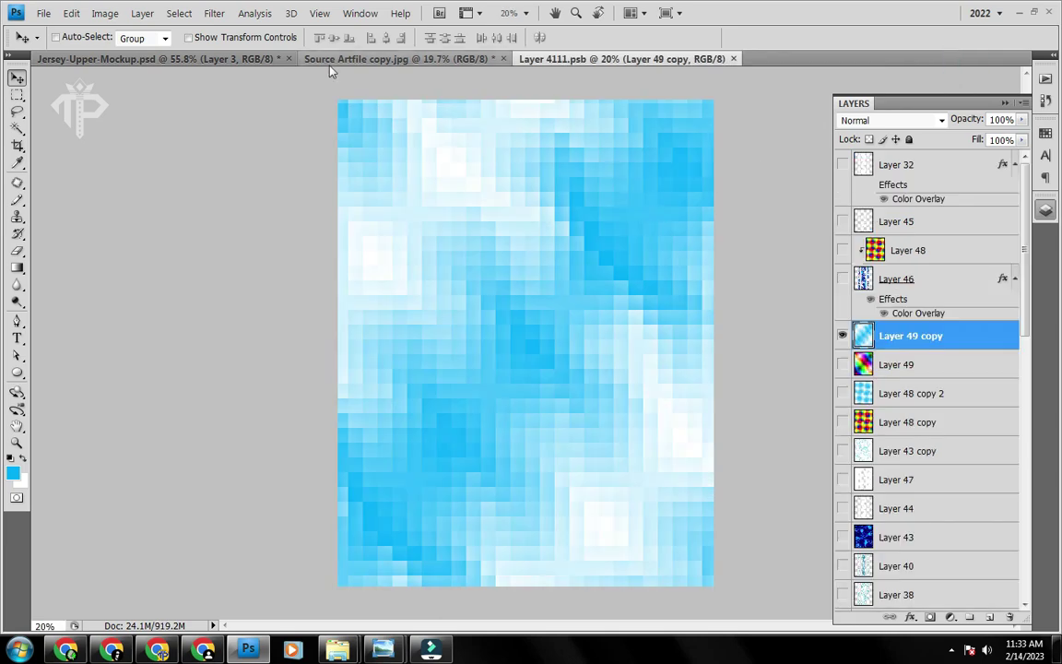
Inspect the recoloured sleeves against the body on the front and back in Jersey-Upper-Mockup.psd
left_click(197, 59)
scroll(380, 298, "down", 3)
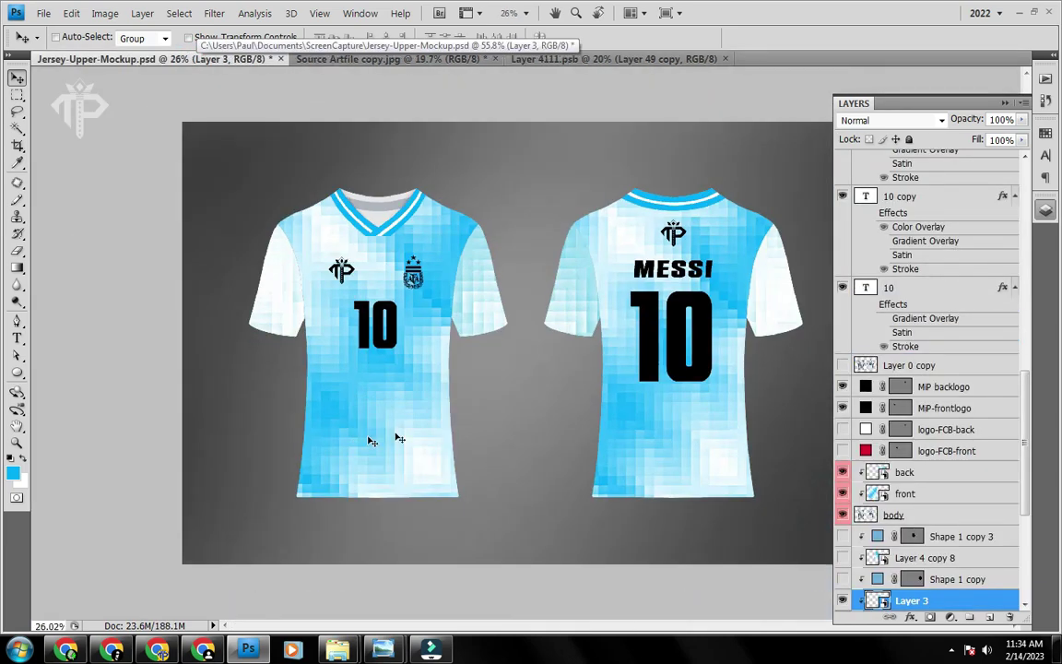
scroll(378, 399, "up", 2)
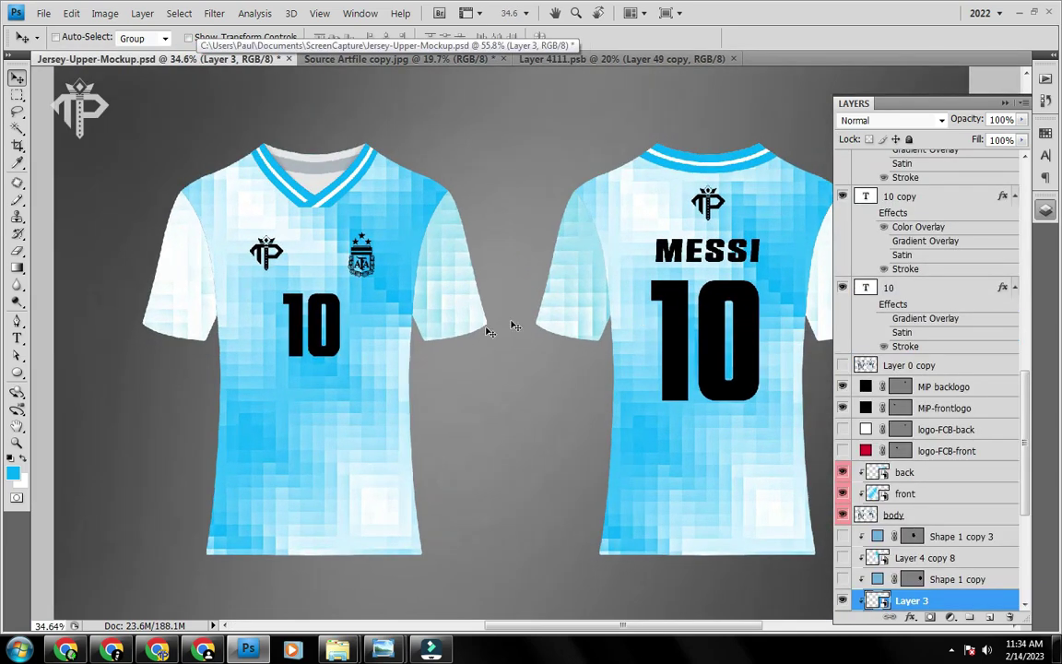
Close Source Artfile copy.jpg without saving its changes and return to Layer 4111.psb
left_click(422, 58)
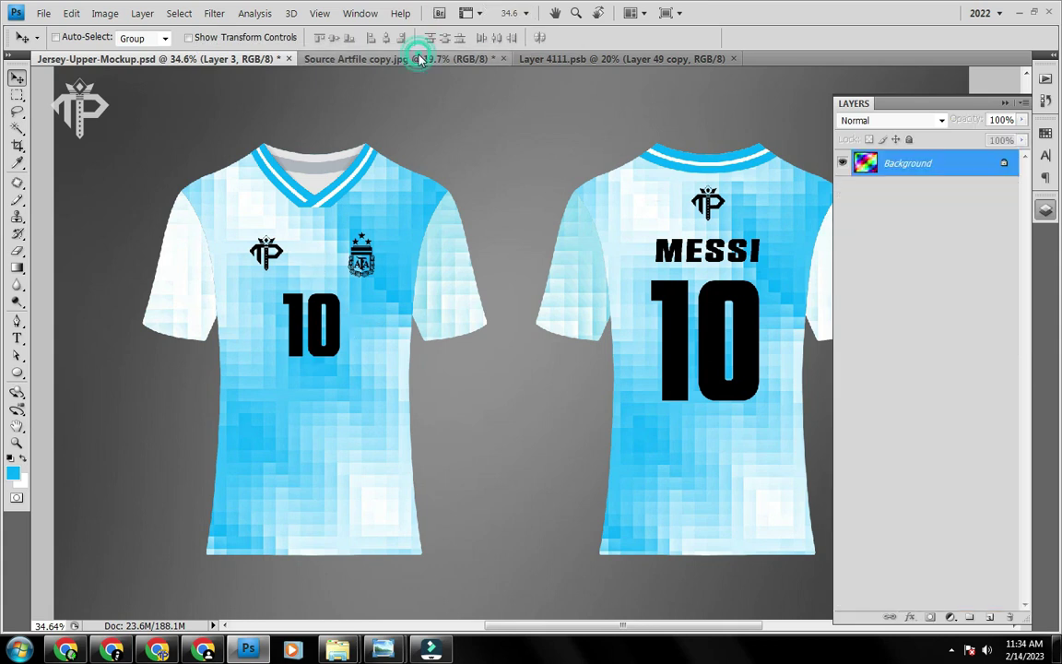
left_click(503, 59)
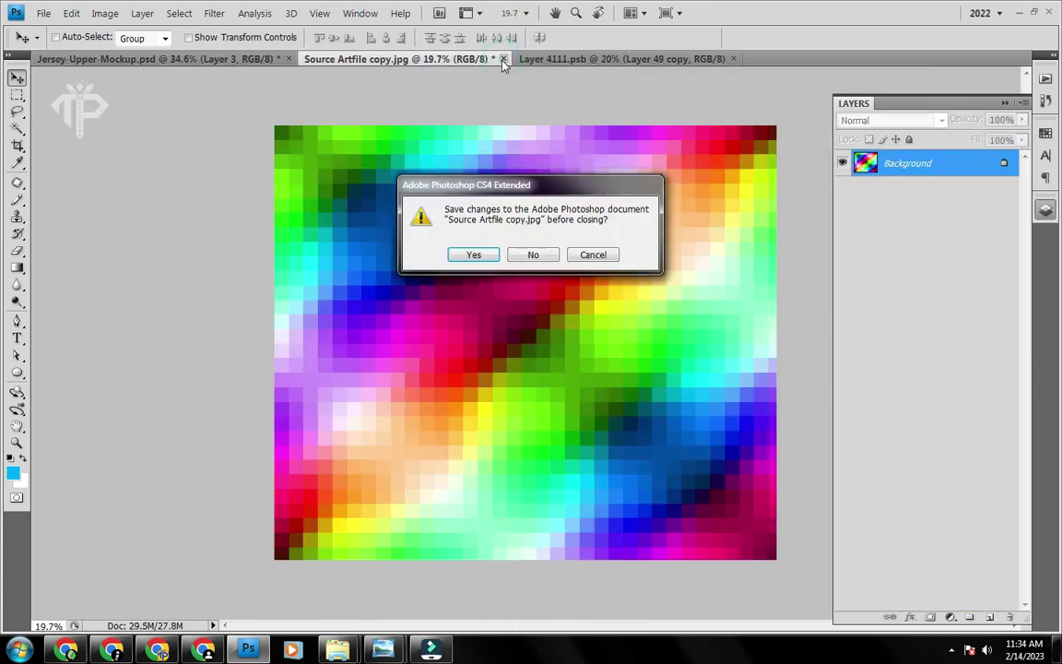
left_click(533, 254)
left_click(426, 61)
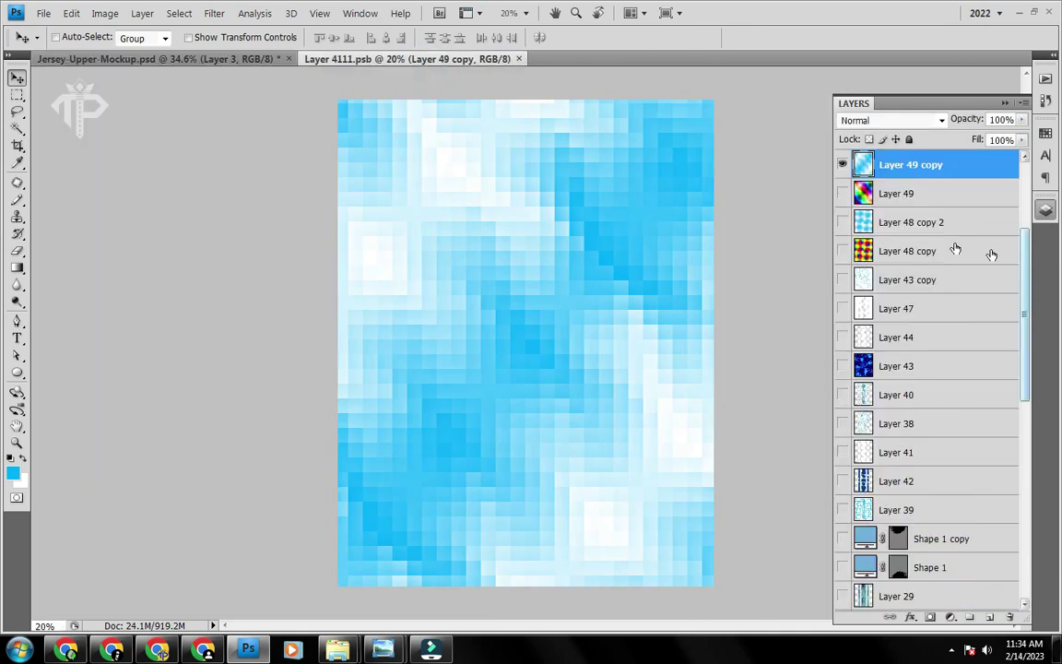
Load the vertical stripes of Layer 28 as a selection over the blue mosaic in Layer 4111.psb
left_click(842, 164)
left_click(841, 164)
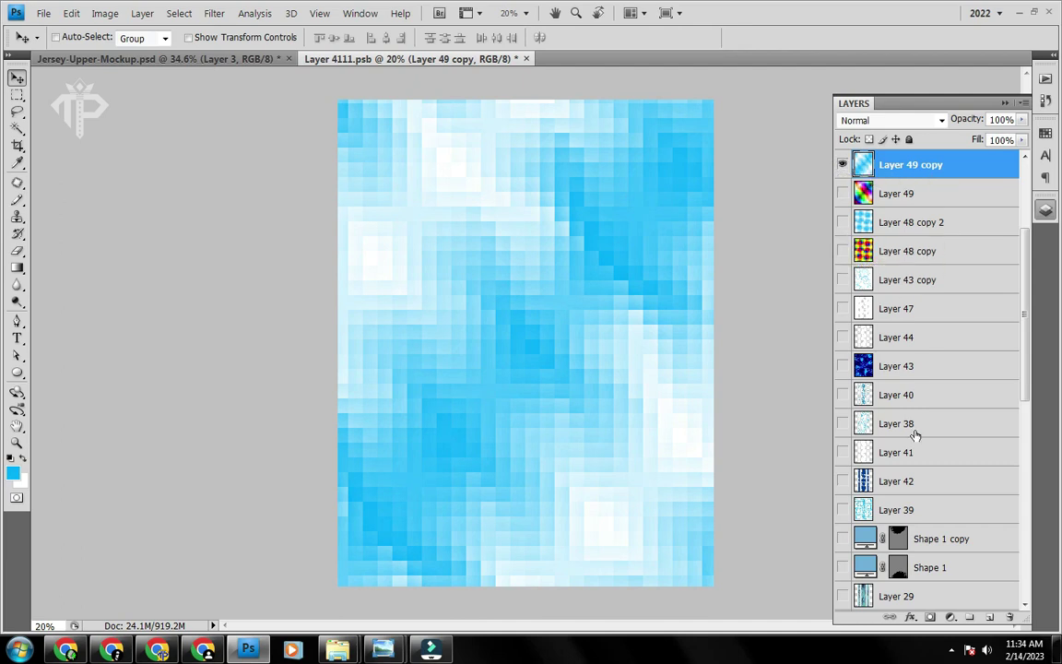
scroll(941, 316, "down", 3)
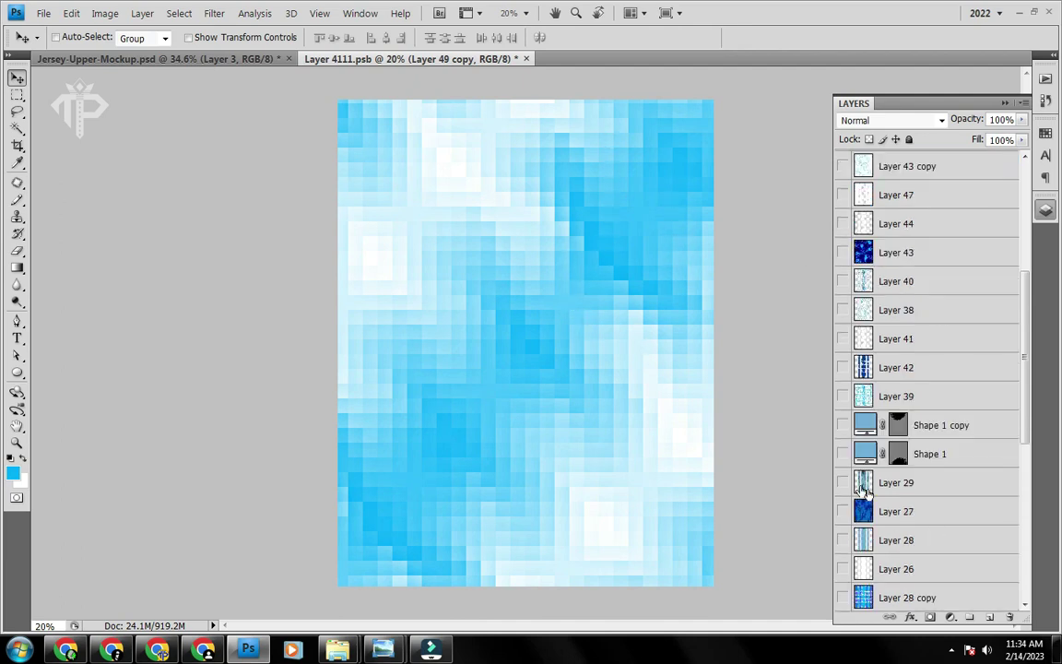
left_click(908, 540, "ctrl")
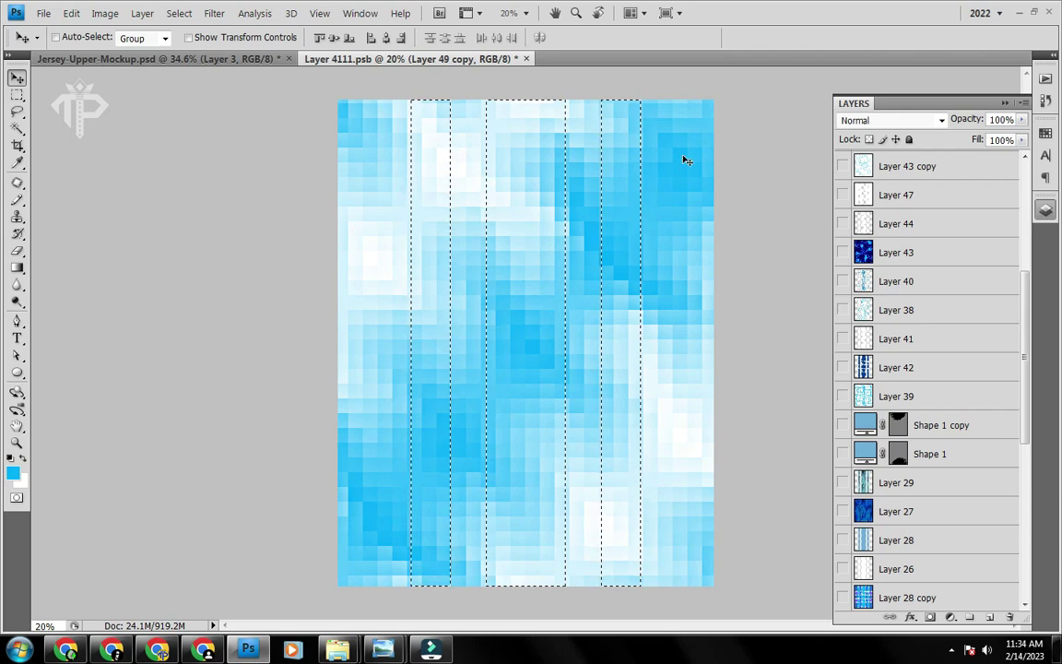
scroll(871, 212, "up", 5)
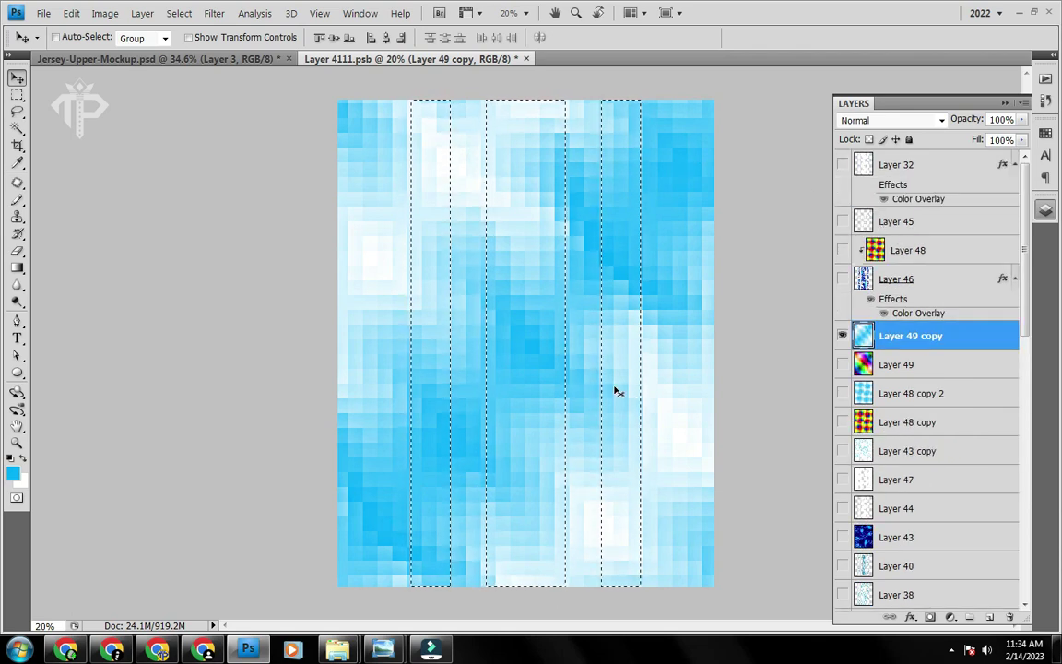
scroll(899, 486, "down", 5)
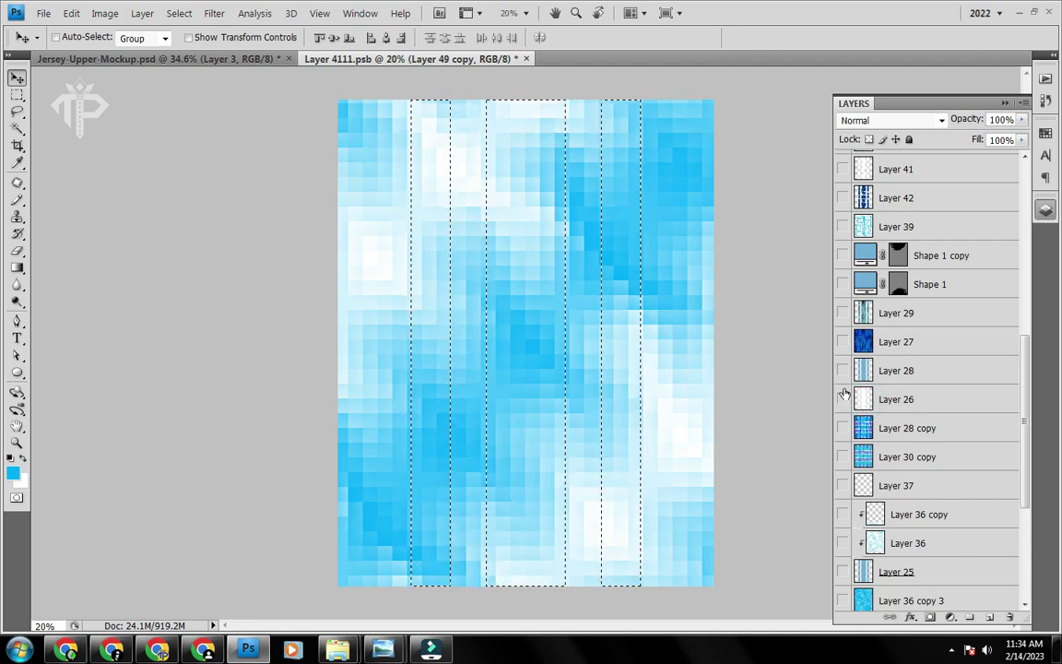
Show the white-striped Layer 26 and bring it to the top of the layer stack above the blue mosaic
left_click(843, 402)
left_click(885, 399)
key("ctrl+shift+bracketright")
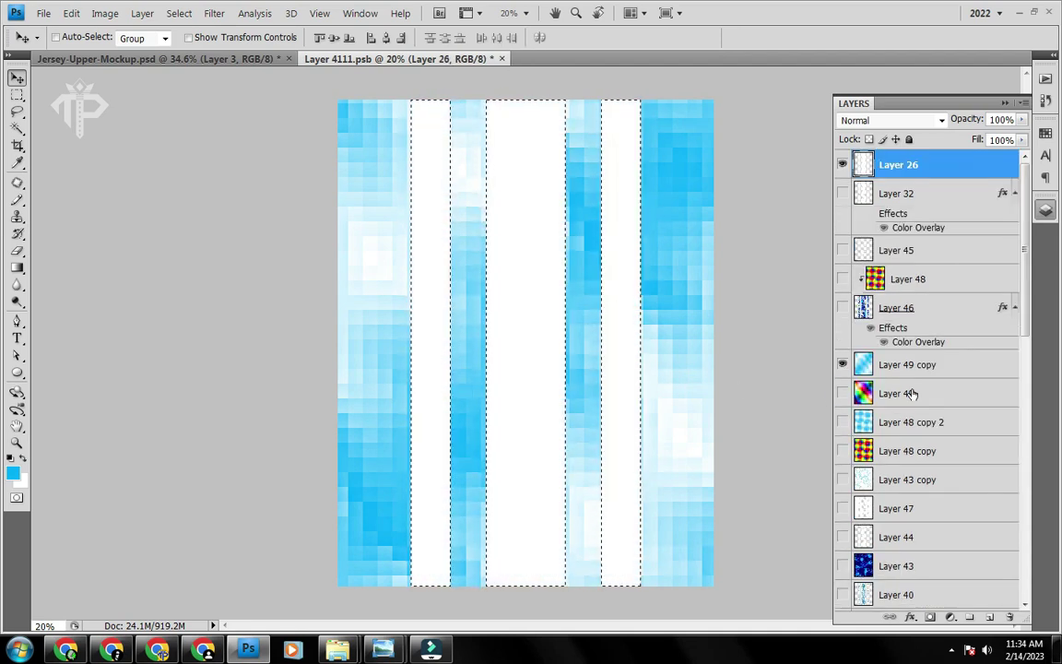
left_click(842, 164)
left_click(842, 164)
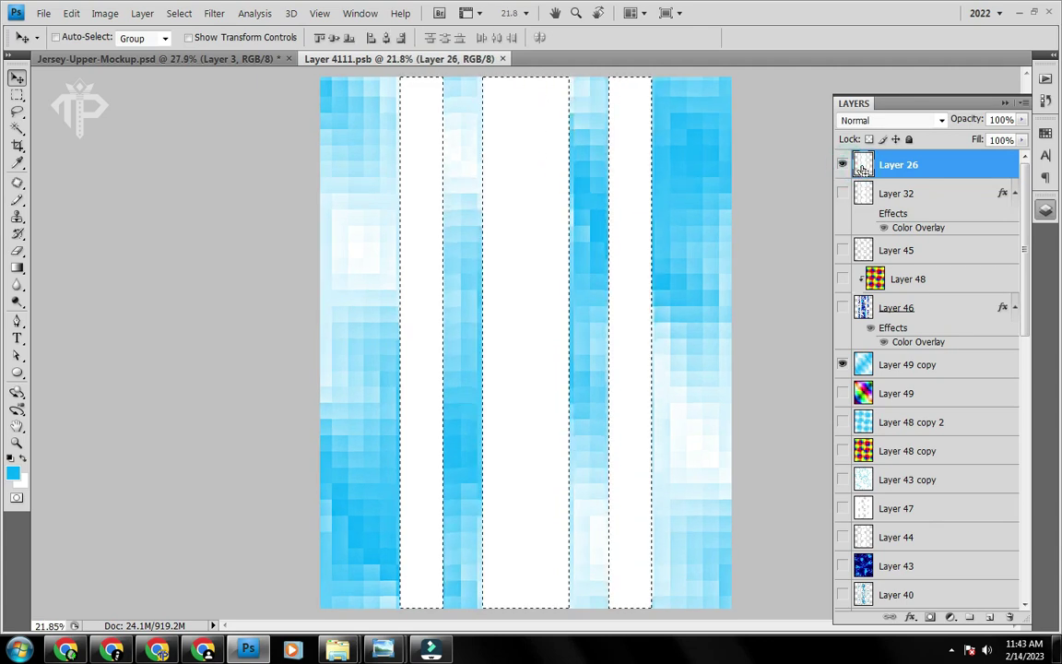
Clear the stripe selection, show the rainbow mosaic Layer 49, and bring it to the top above Layer 26
key("ctrl+shift+i")
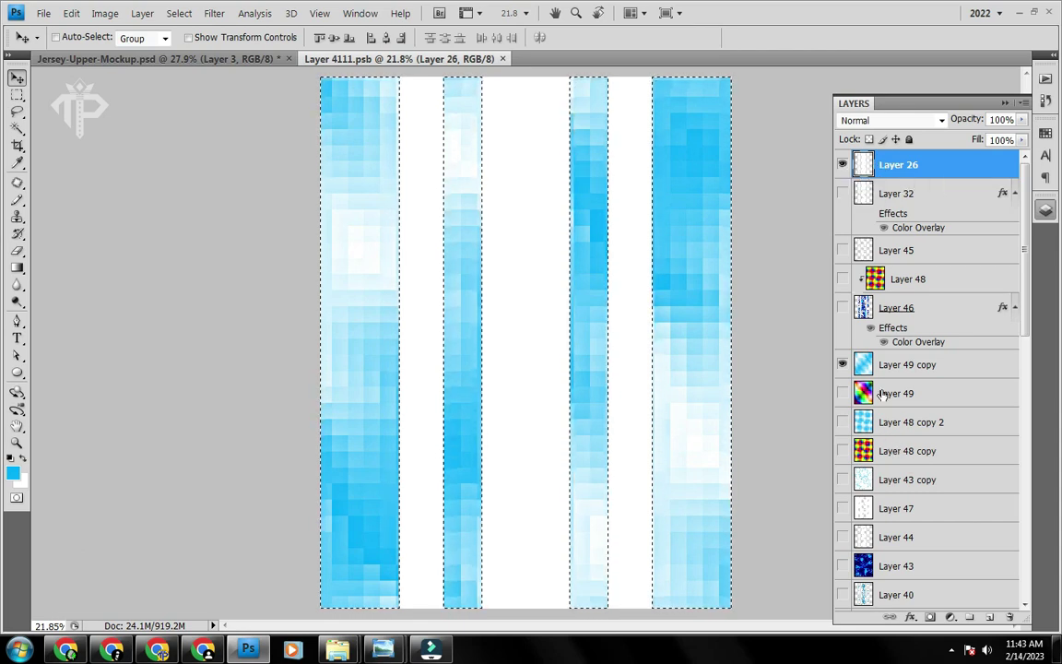
left_click(842, 393)
left_click(899, 393)
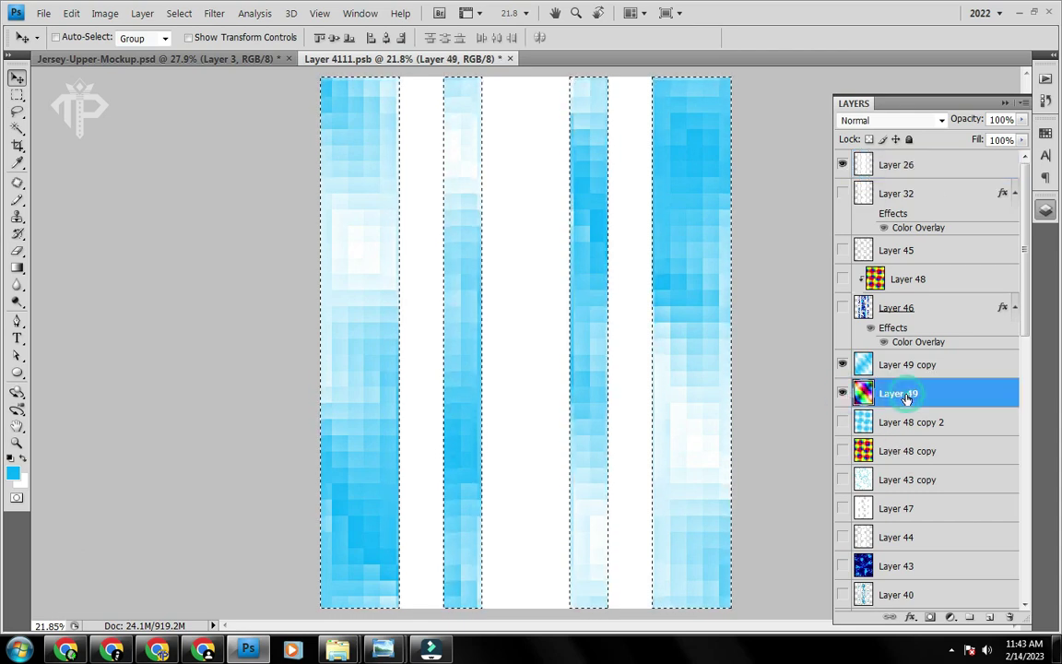
key("ctrl+d")
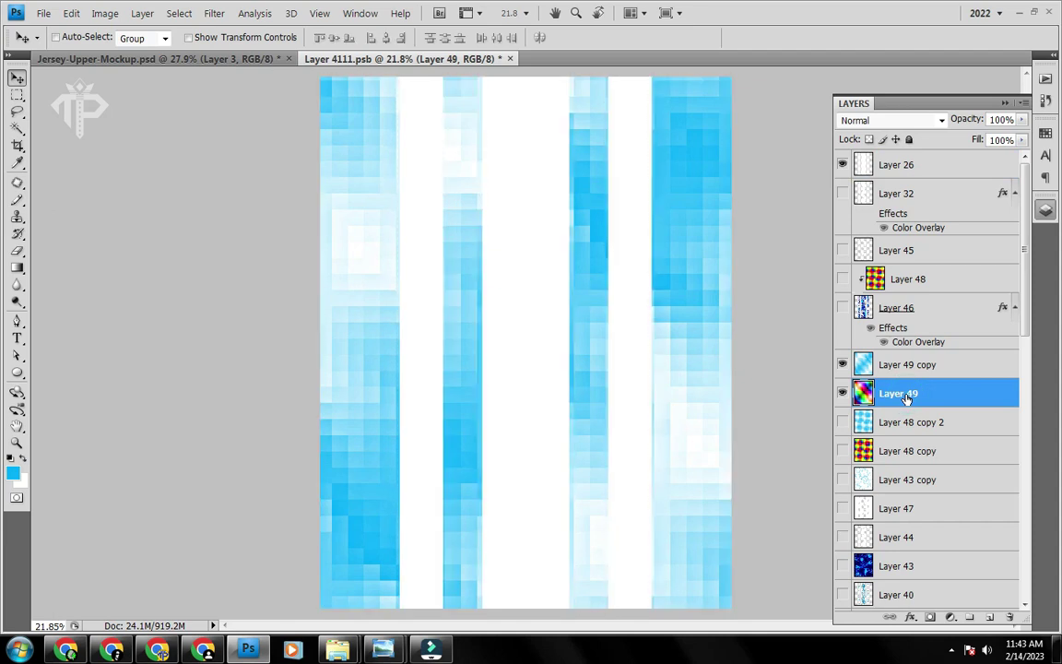
key("ctrl+shift+bracketright")
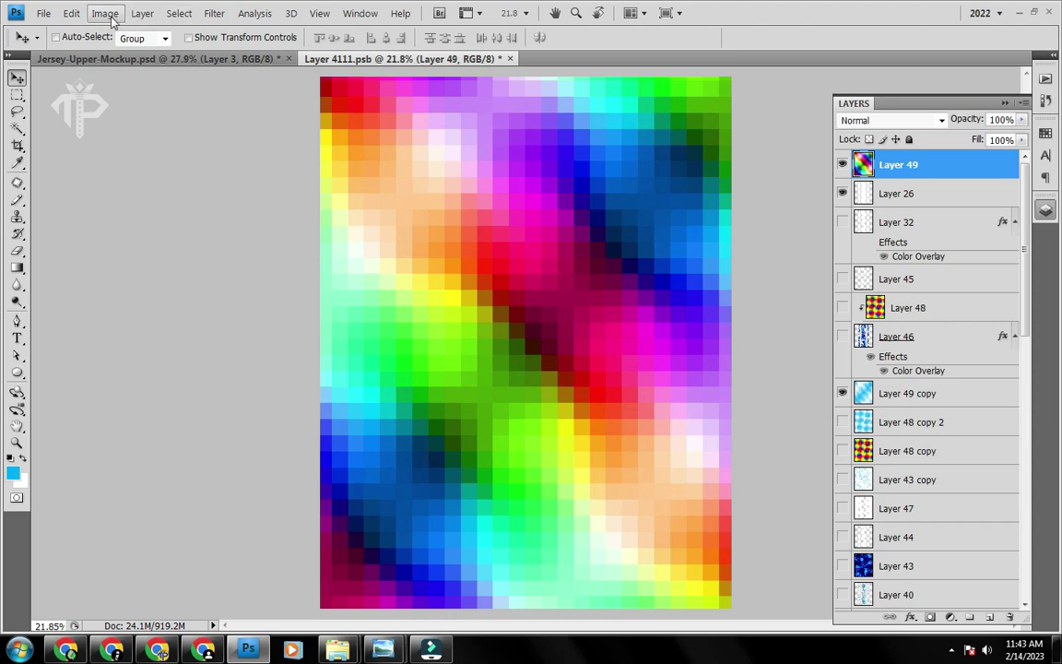
Recolour Layer 49 with the sky-blue-and-white Gradient Map, with Reverse on and Dither off
left_click(172, 15)
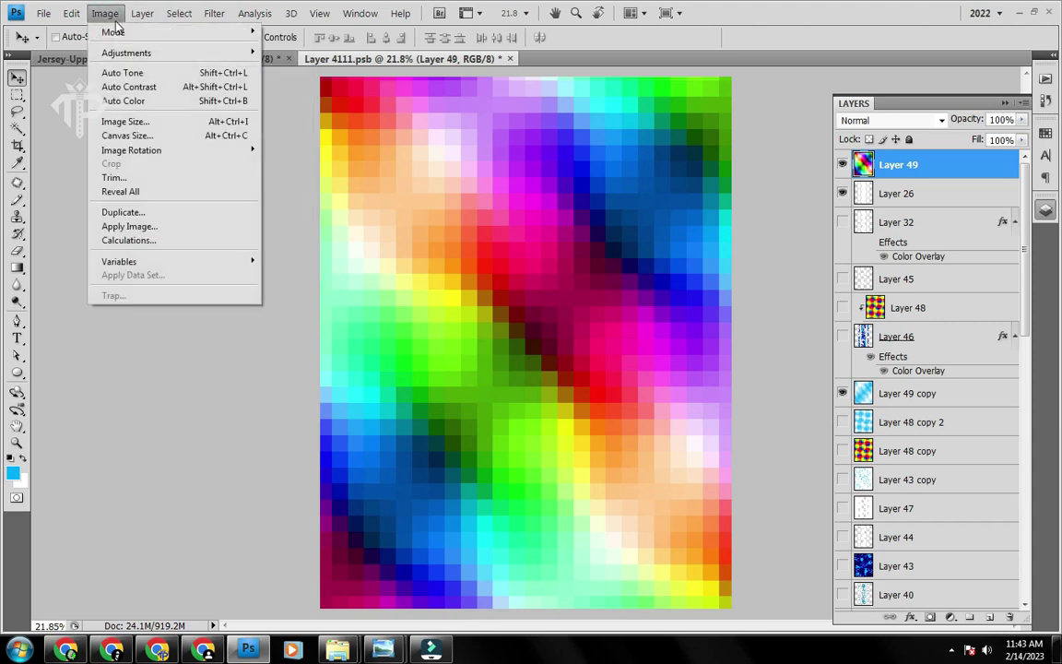
mouse_move(127, 54)
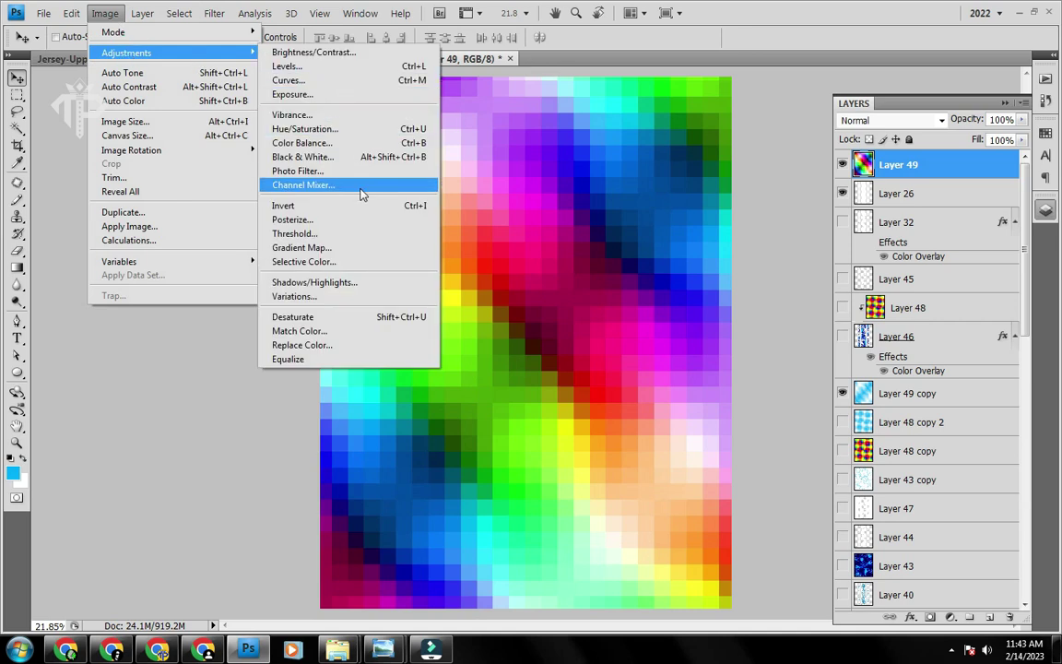
left_click(343, 248)
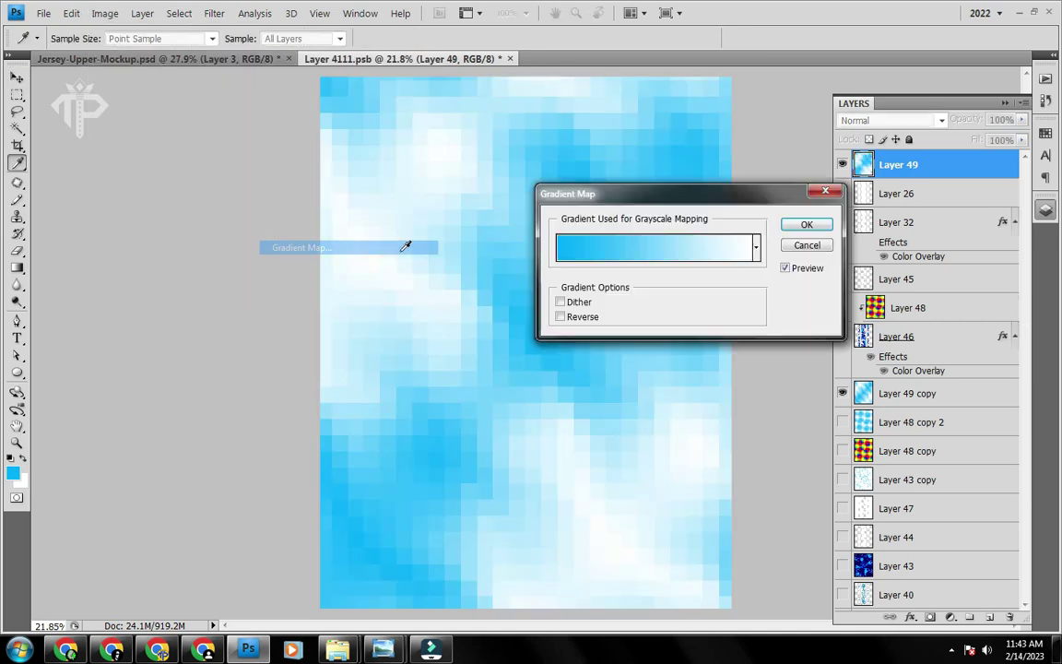
left_click(562, 317)
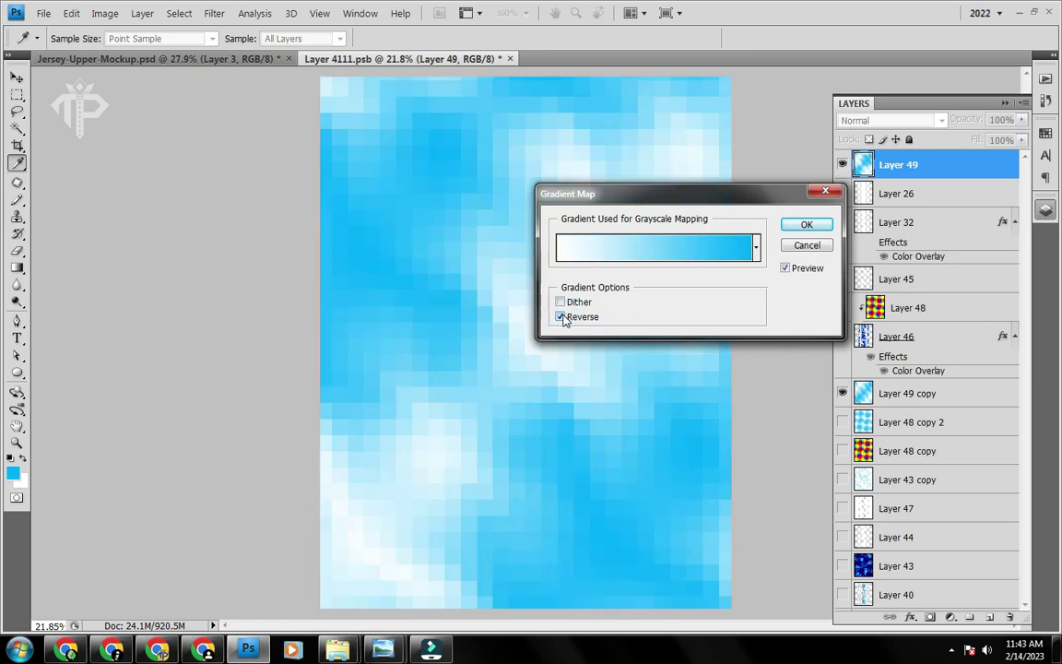
left_click(804, 224)
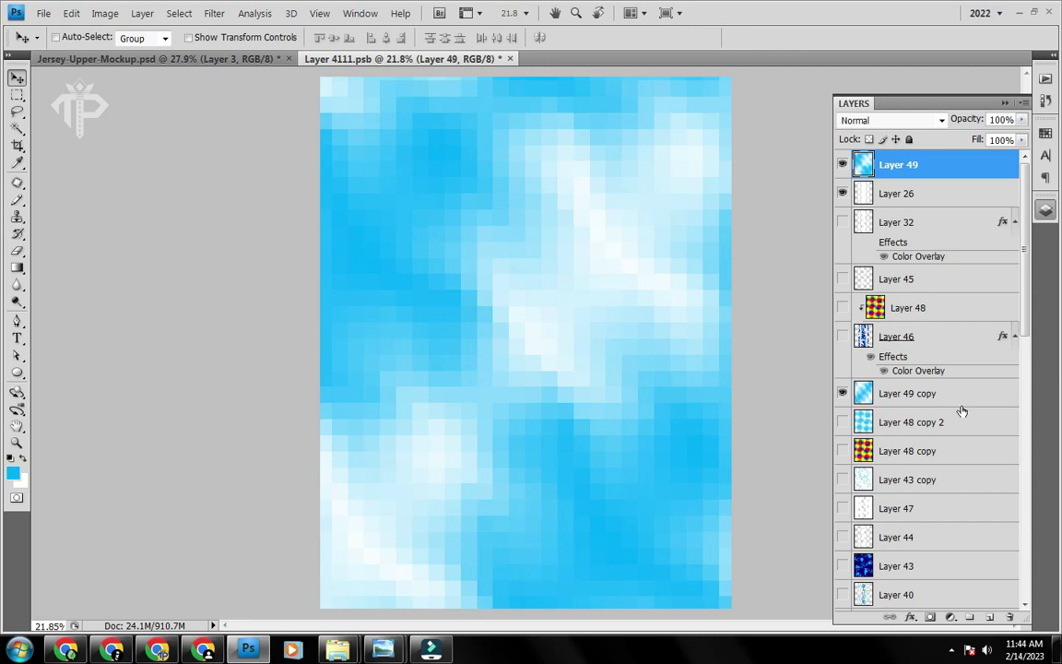
Load Layer 26's vertical stripes as a selection and copy that area of Layer 49 to a new layer
left_click(864, 194, "ctrl")
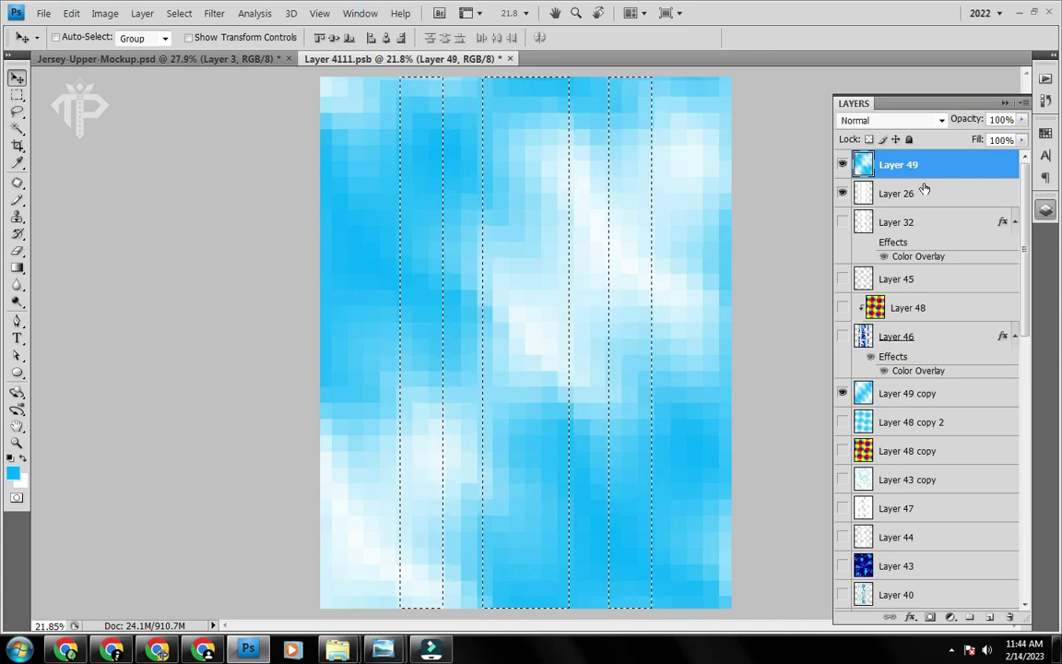
key("ctrl+j")
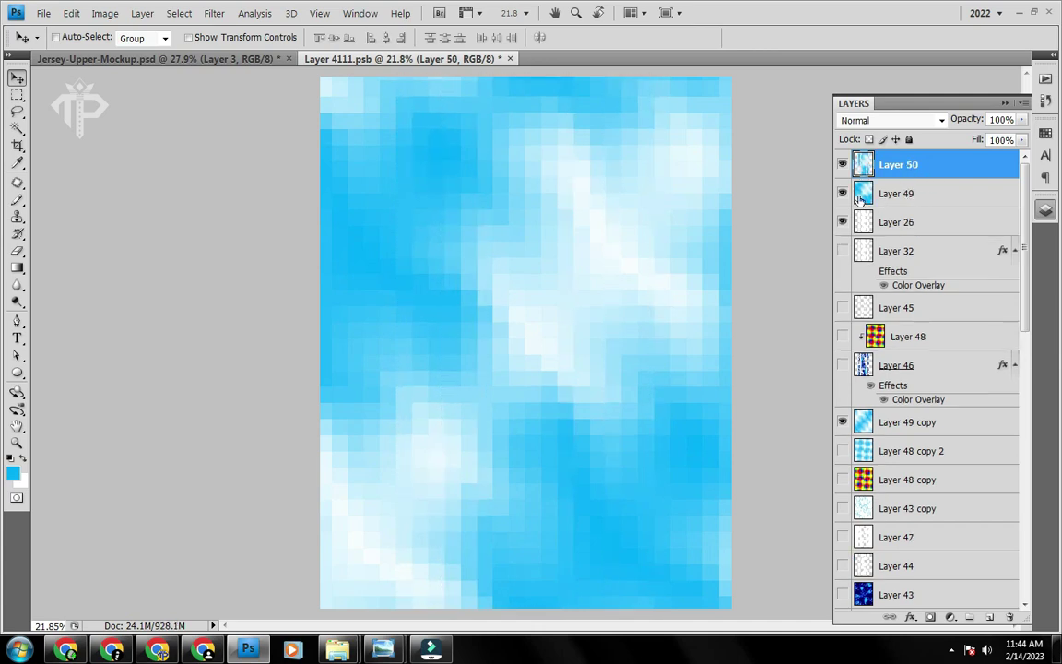
Hide the full Layer 49 mosaic, leaving Layer 50's stripes showing over the Layer 49 copy mosaic
left_click(841, 194)
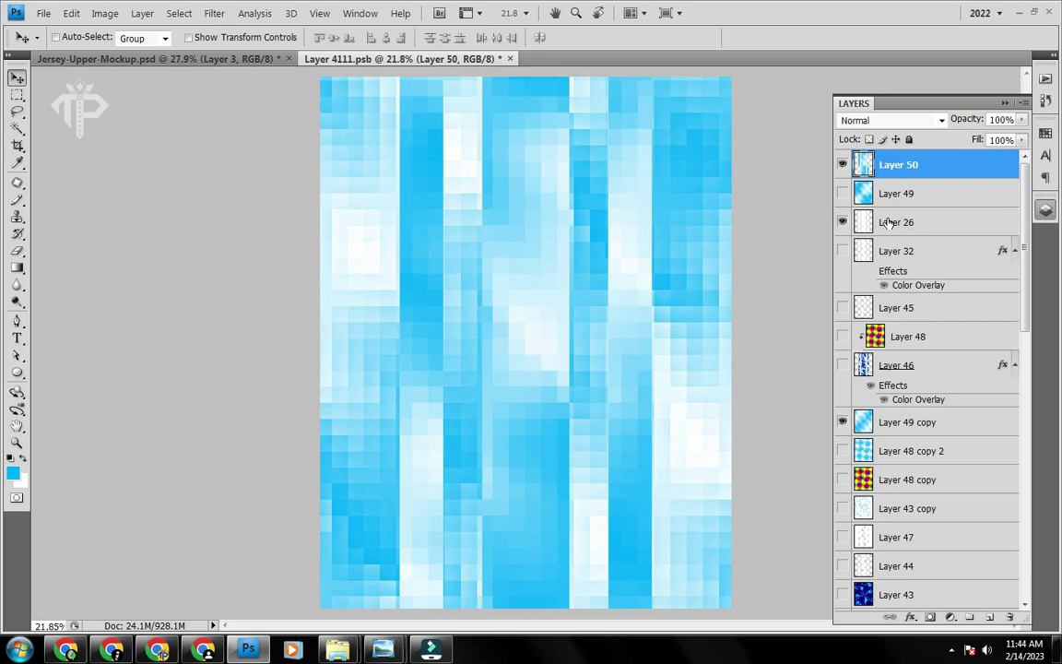
left_click(842, 422)
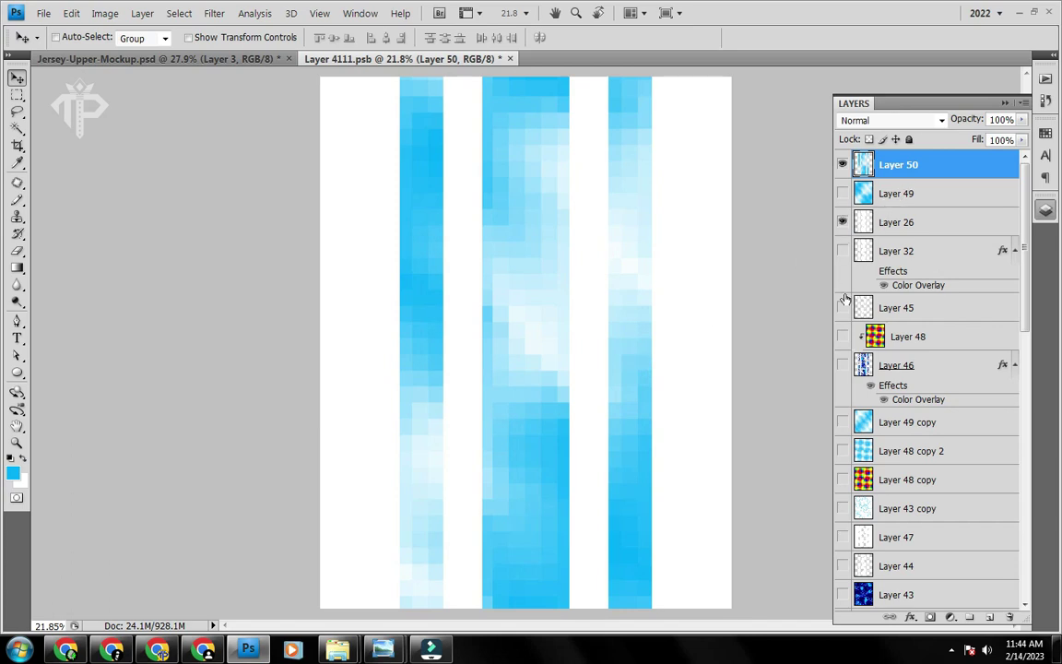
left_click(841, 452)
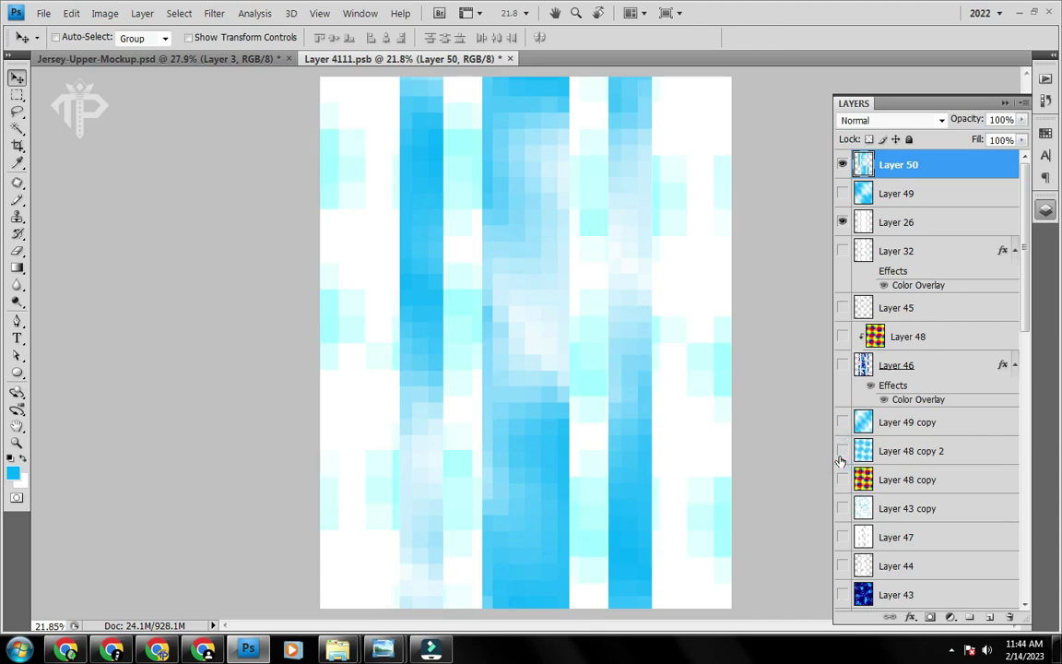
left_click(842, 424)
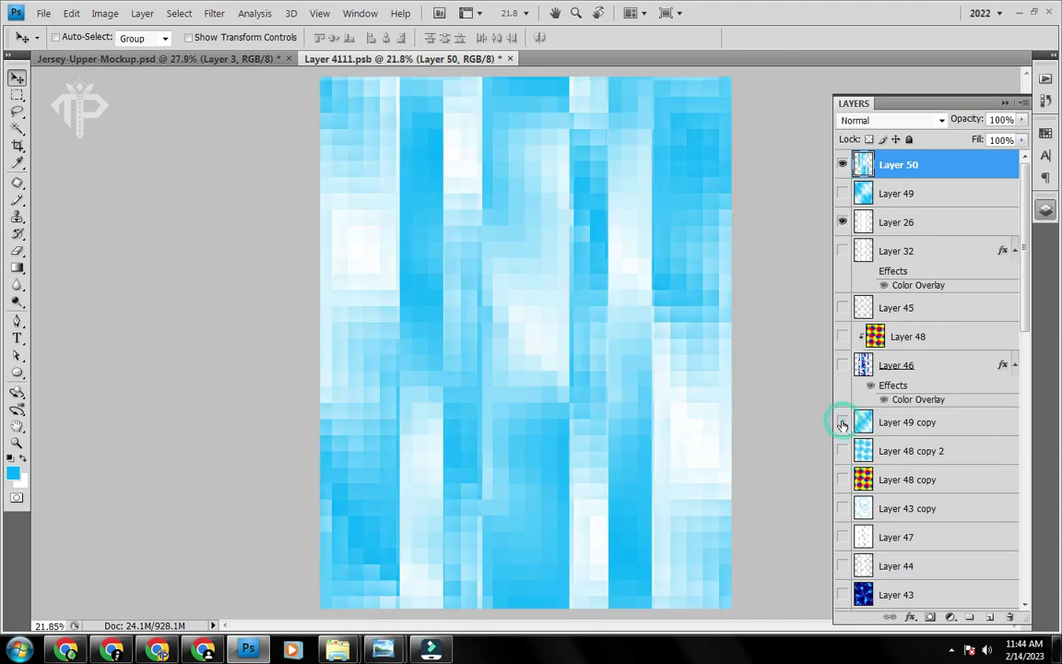
Select Layer 49 copy, try it at 10% opacity, and set it to 50%
left_click(894, 422)
key("5")
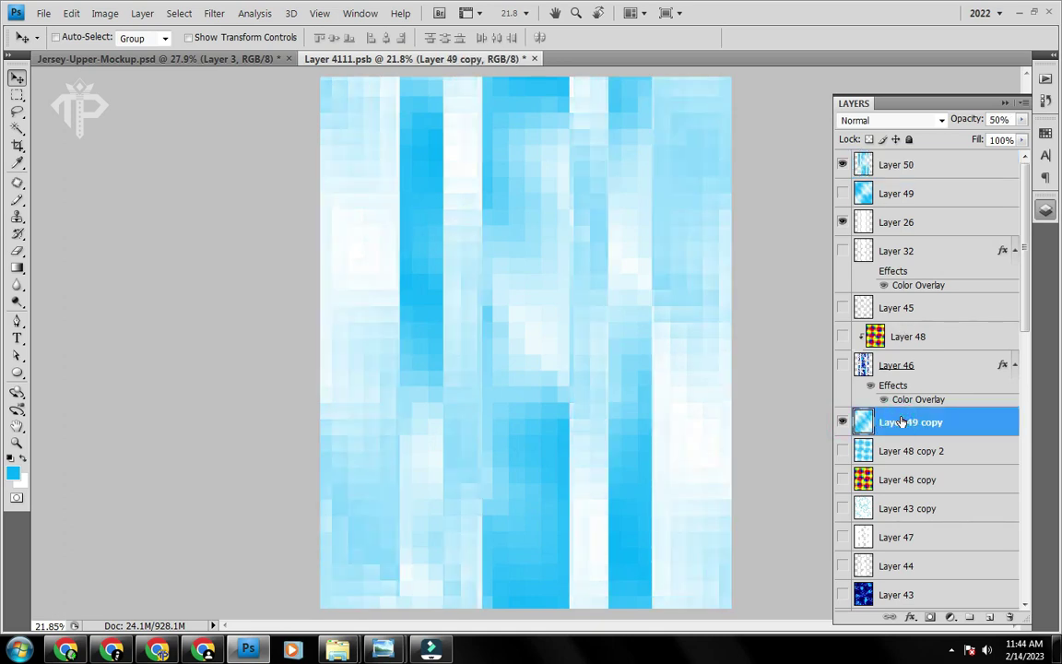
key("1")
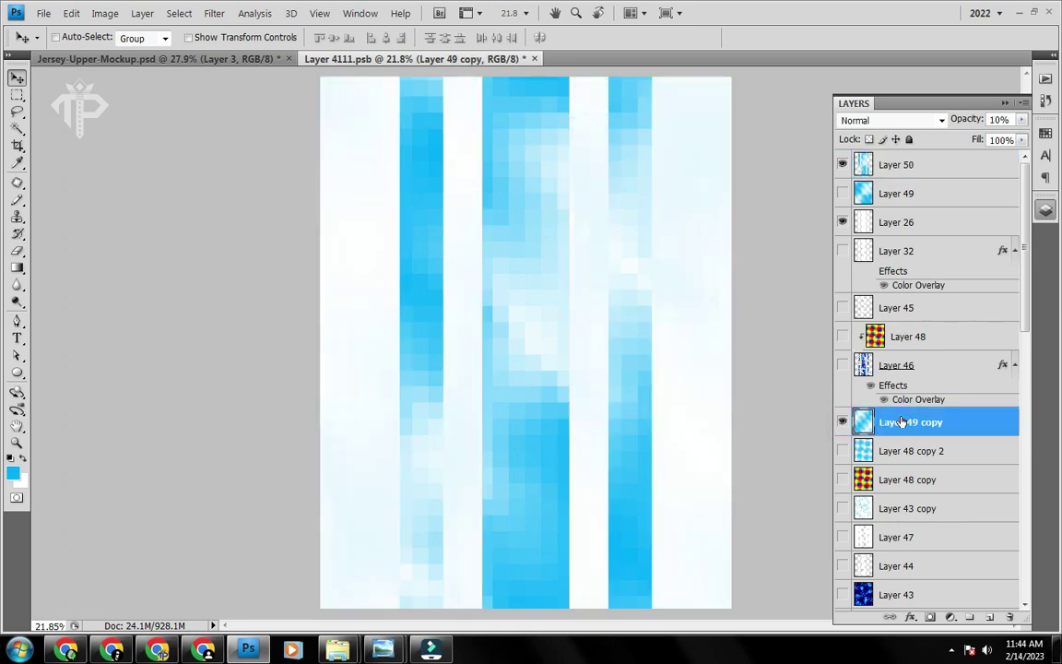
key("5")
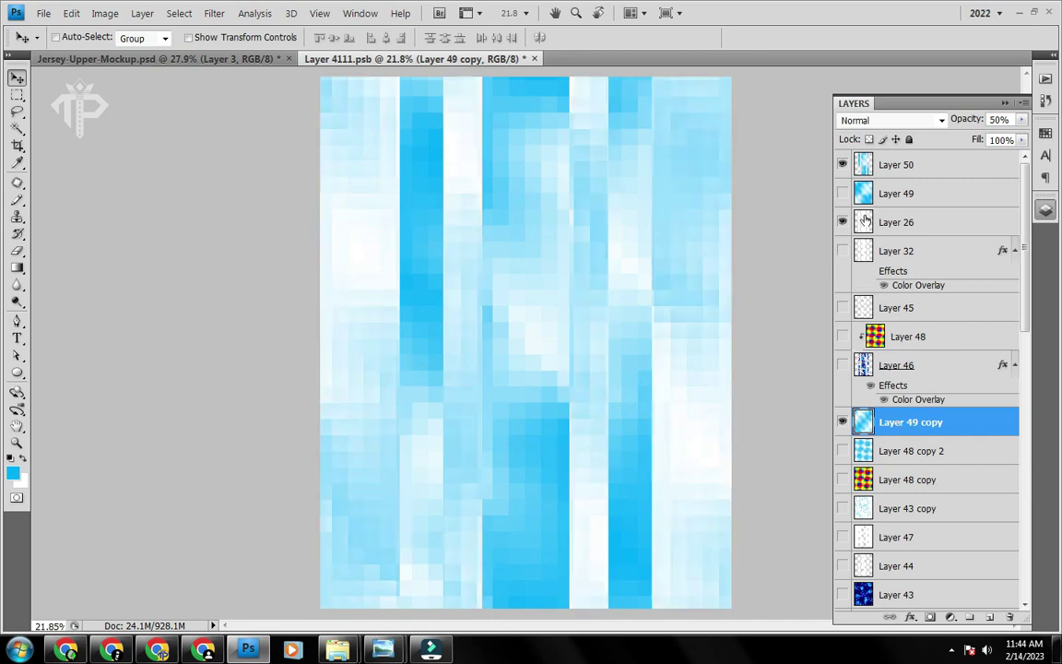
Compare the design with and without Layer 50 and Layer 49 copy by toggling their visibility
left_click(842, 164)
left_click(842, 164)
left_click(842, 423)
left_click(842, 422)
left_click(841, 422)
left_click(842, 422)
left_click(841, 422)
left_click(842, 423)
left_click(842, 422)
left_click(842, 422)
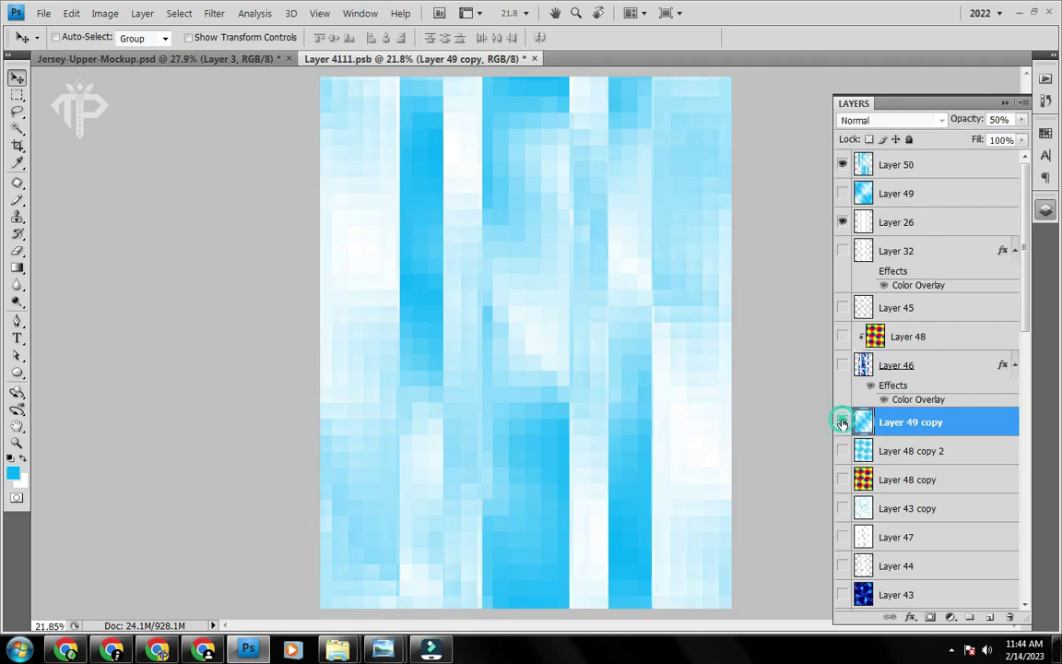
left_click(842, 422)
left_click(842, 422)
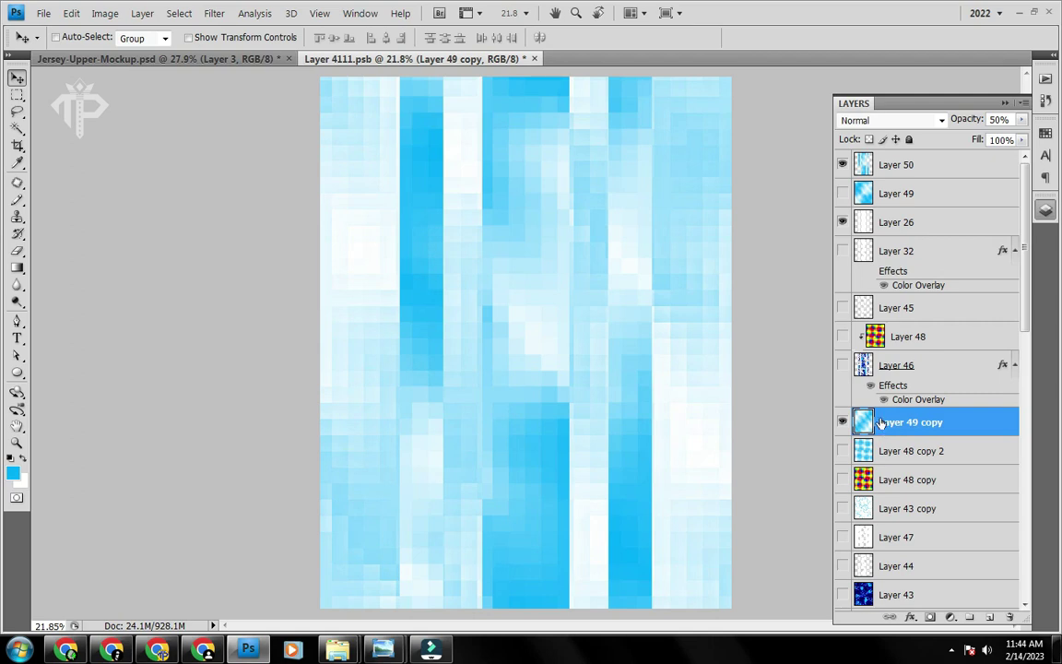
Reapply the last used filter to Layer 49 copy and reduce its opacity to 20%
left_click(214, 12)
left_click(230, 30)
key("3")
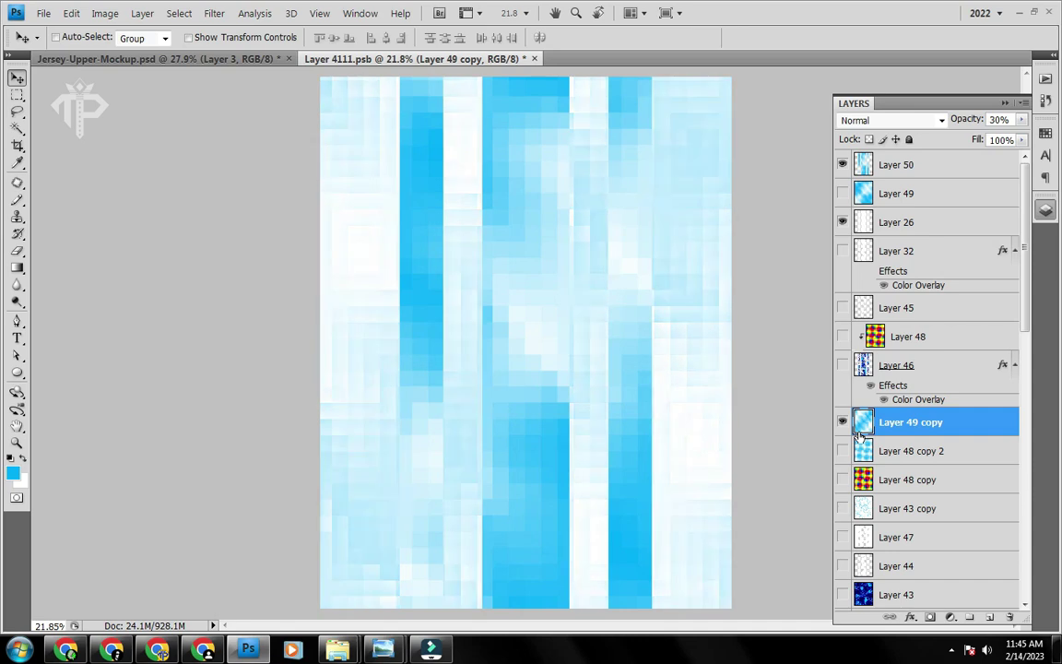
key("2")
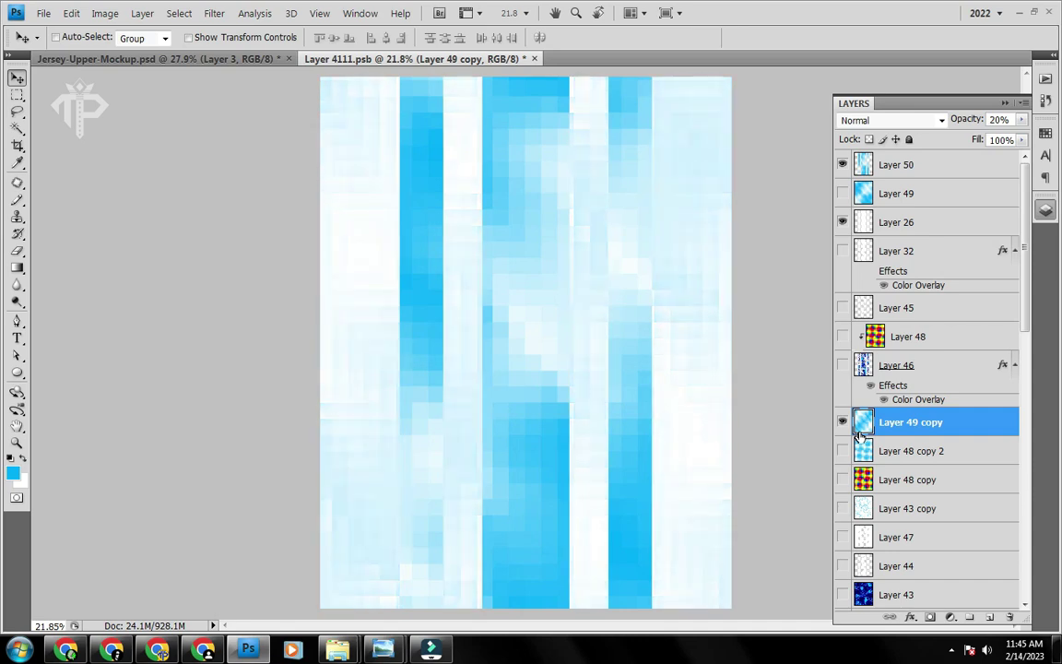
Apply Brightness/Contrast to Layer 50 with Brightness 30 and Contrast lowered to its minimum
left_click(885, 164)
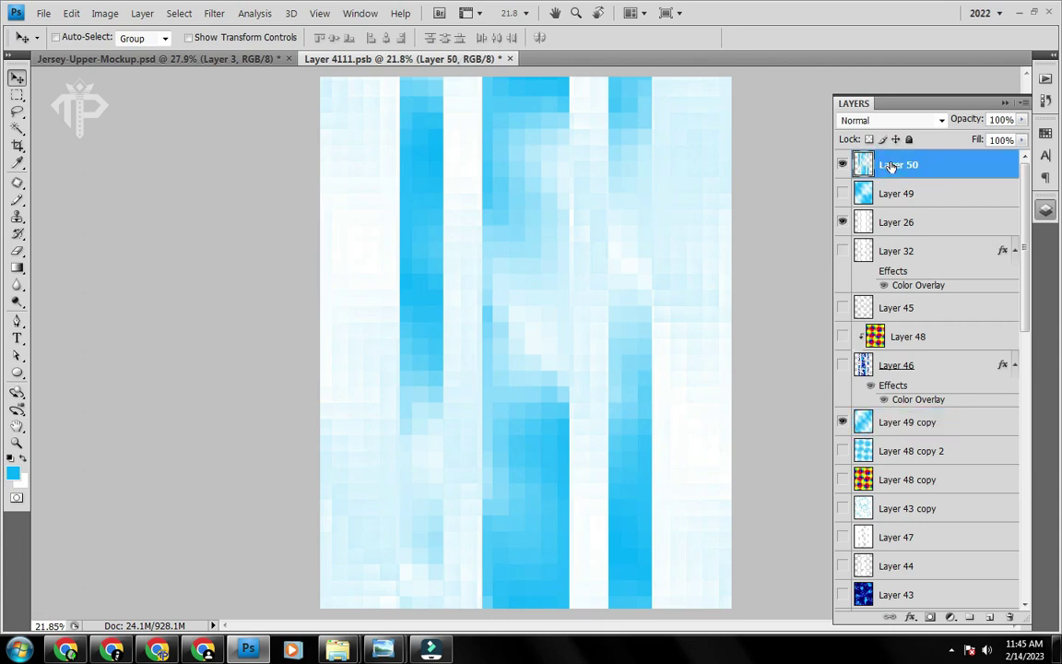
left_click(104, 14)
mouse_move(122, 58)
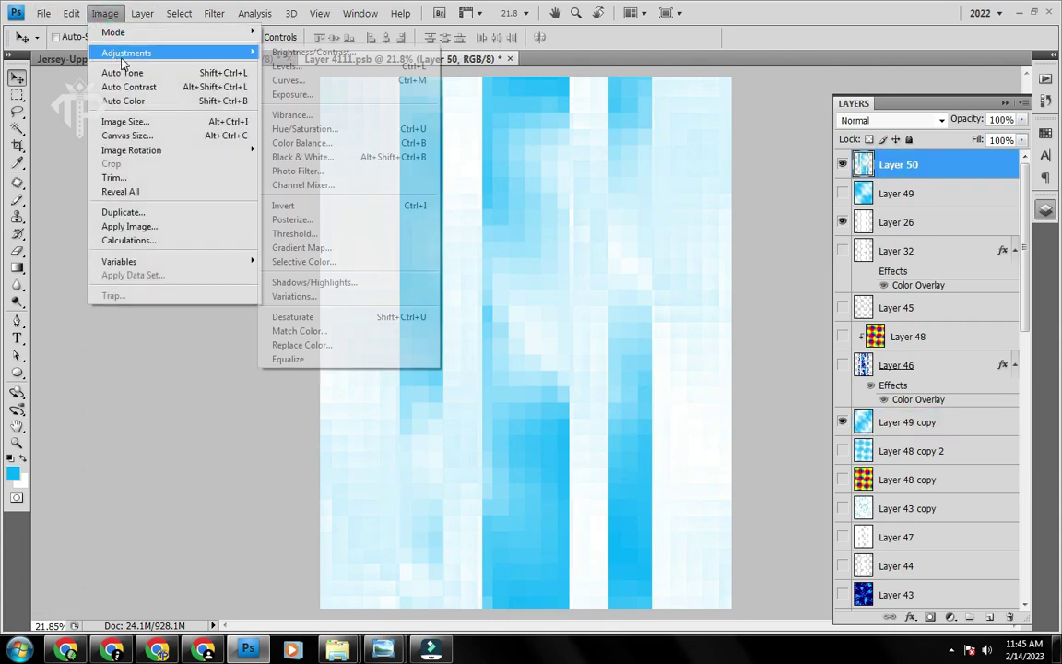
left_click(318, 53)
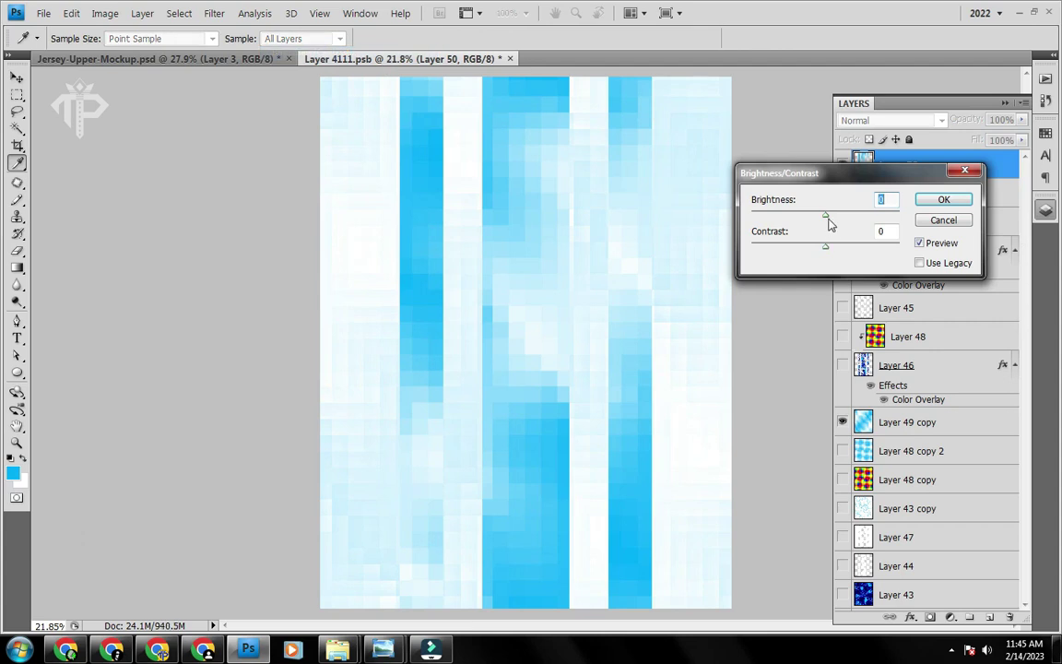
mouse_move(828, 222)
left_mouse_down()
mouse_move(807, 221)
mouse_move(839, 224)
left_mouse_up()
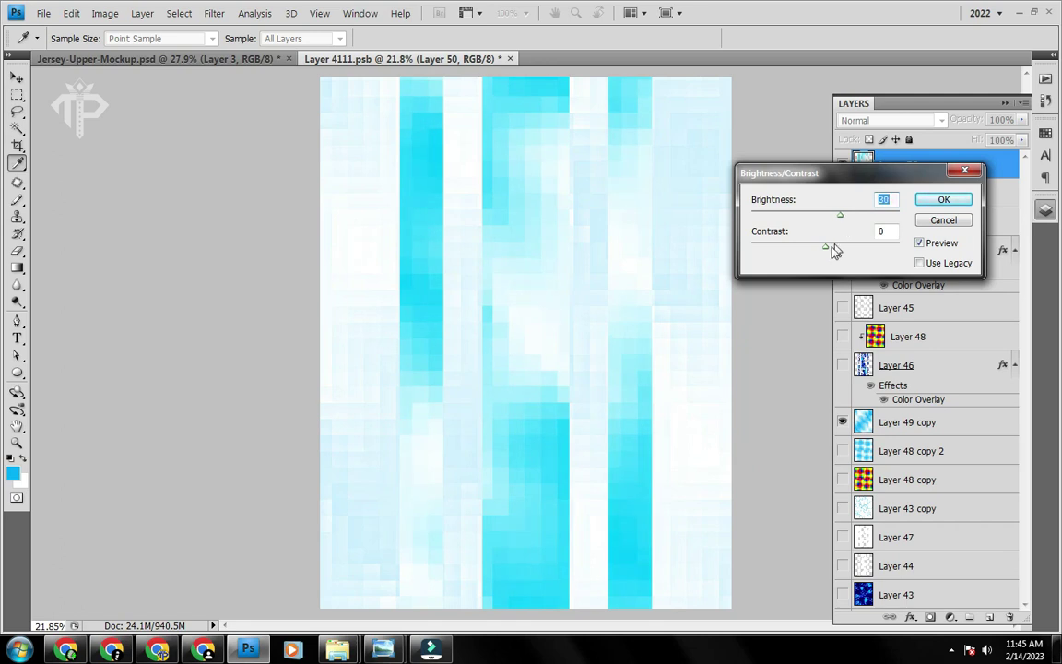
left_click_drag(825, 246, 740, 246)
left_click(958, 199)
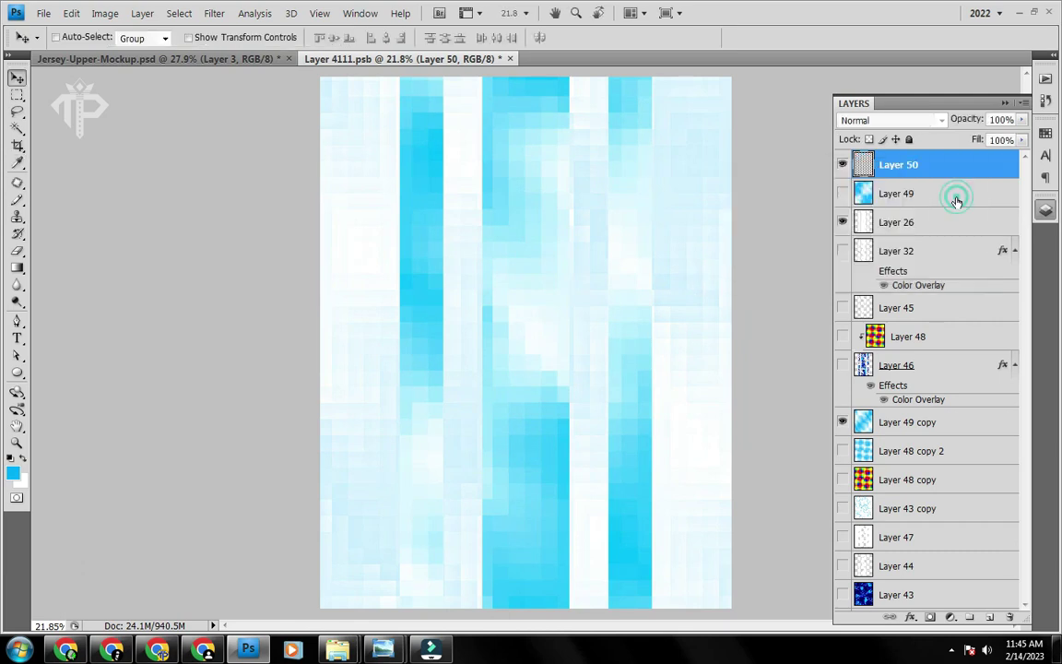
Apply Brightness/Contrast to Layer 49 copy with Brightness -43 and Contrast 100
left_click(841, 423)
left_click(841, 423)
left_click(861, 423)
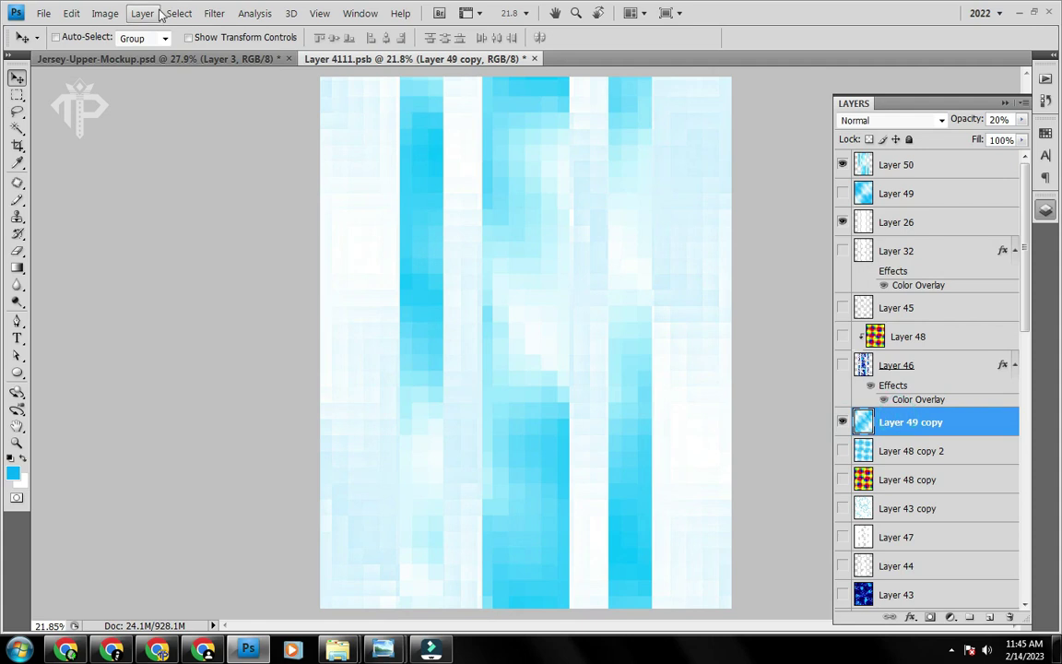
left_click(106, 14)
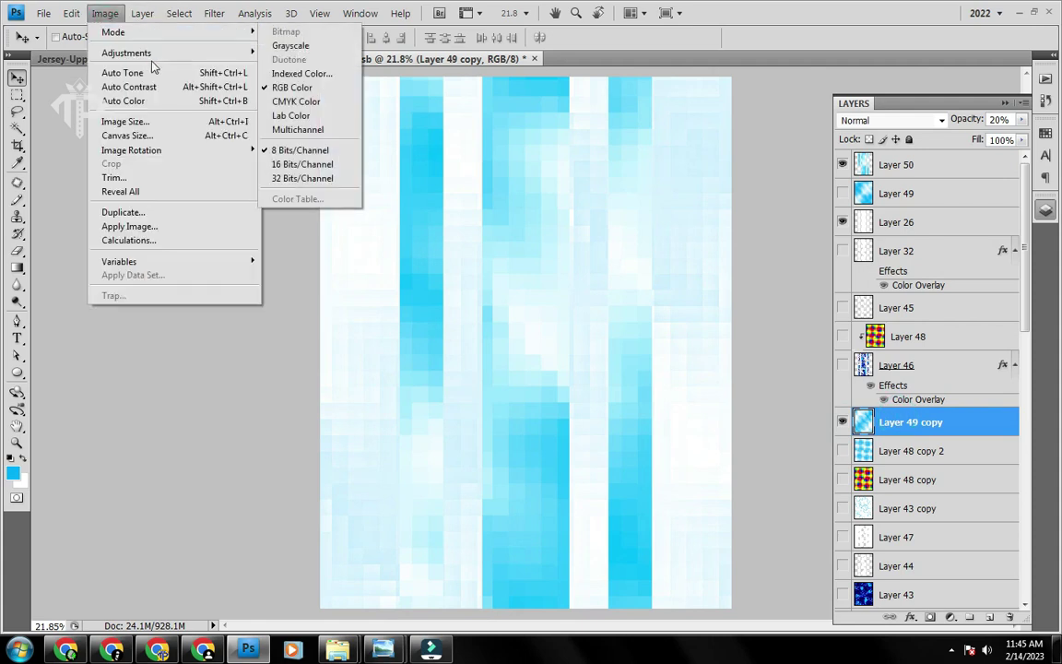
mouse_move(156, 50)
left_click(350, 67)
left_click_drag(825, 215, 804, 236)
left_click(804, 215)
left_click(825, 243)
left_click_drag(846, 254, 936, 267)
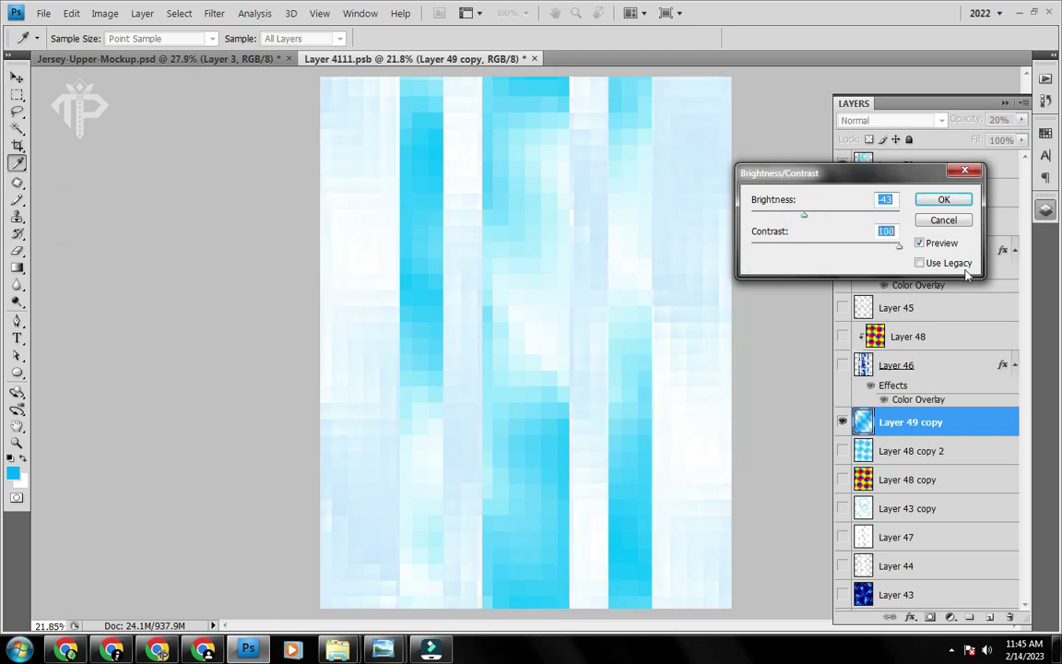
left_click(949, 202)
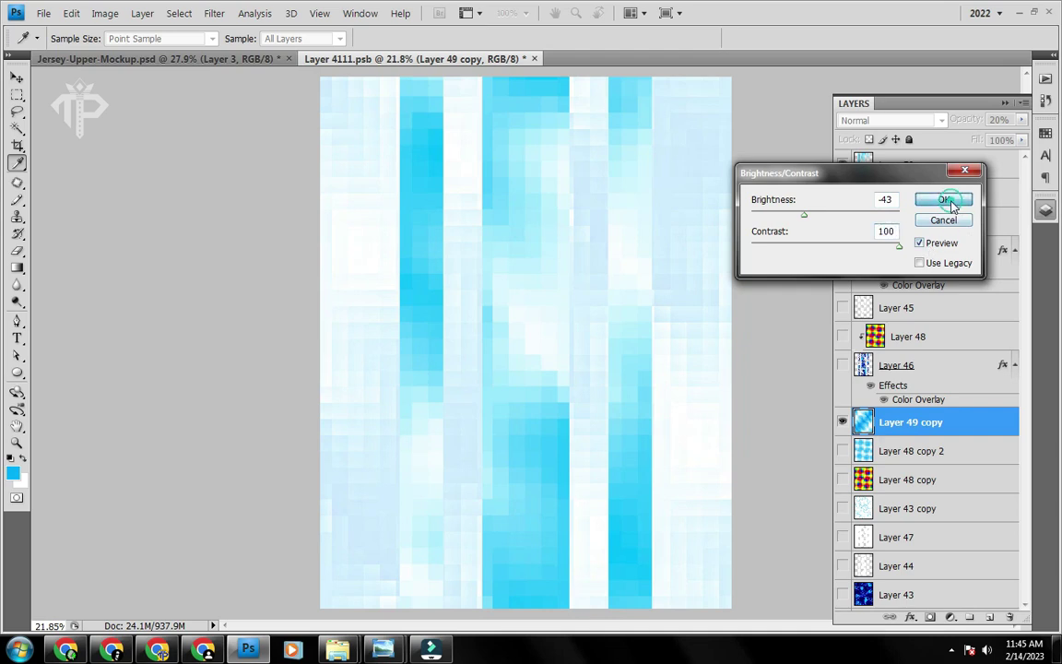
Save the striped body design in Layer 4111.psb
key("v")
left_click(551, 318)
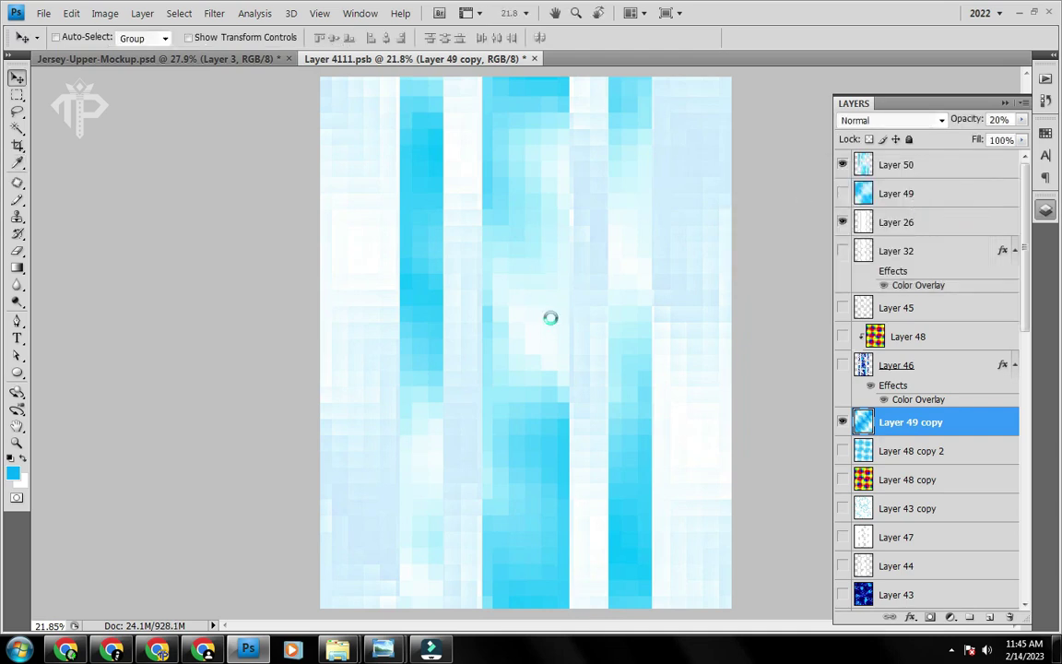
key("ctrl+s")
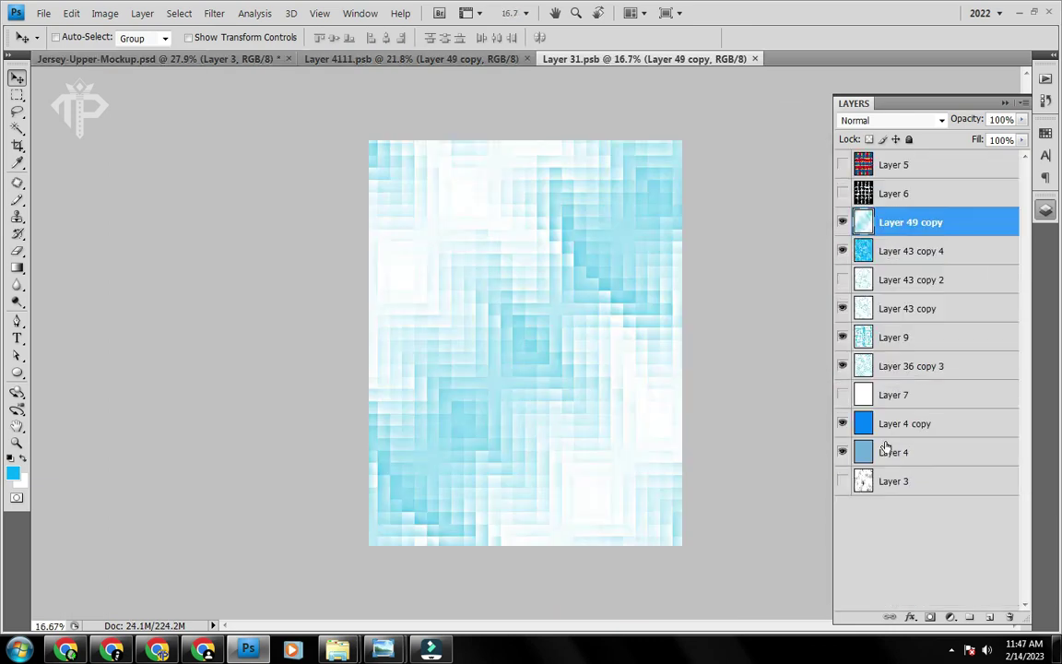
Duplicate Layer 49 copy in Layer 31.psb and flip the duplicate vertically
left_click(842, 222)
left_click(841, 222)
key("ctrl+j")
key("ctrl+t")
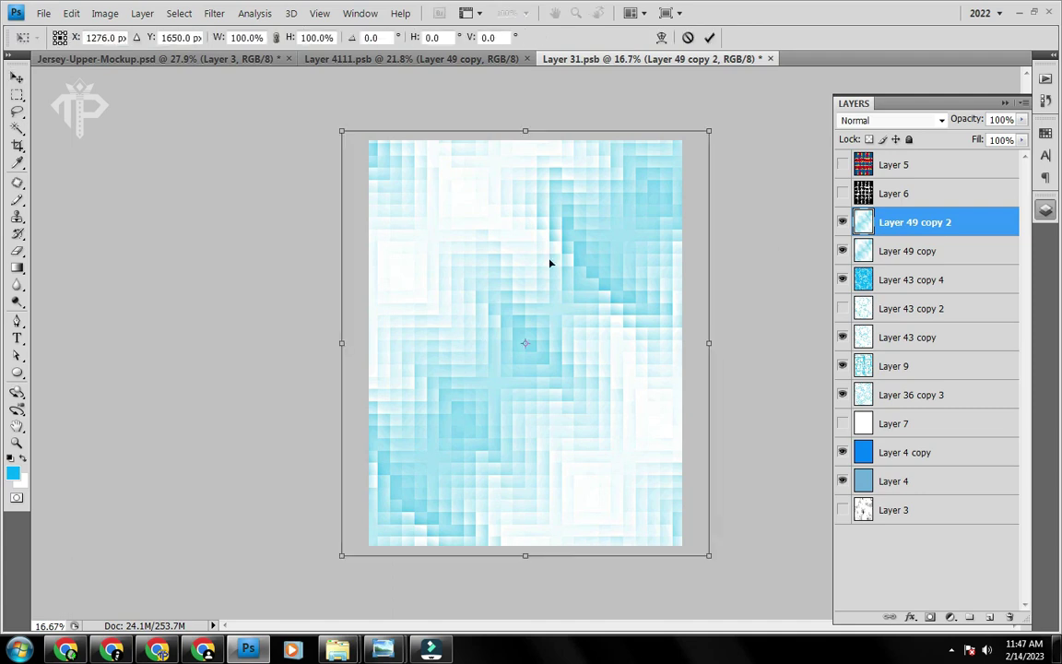
right_click(550, 263)
left_click(597, 483)
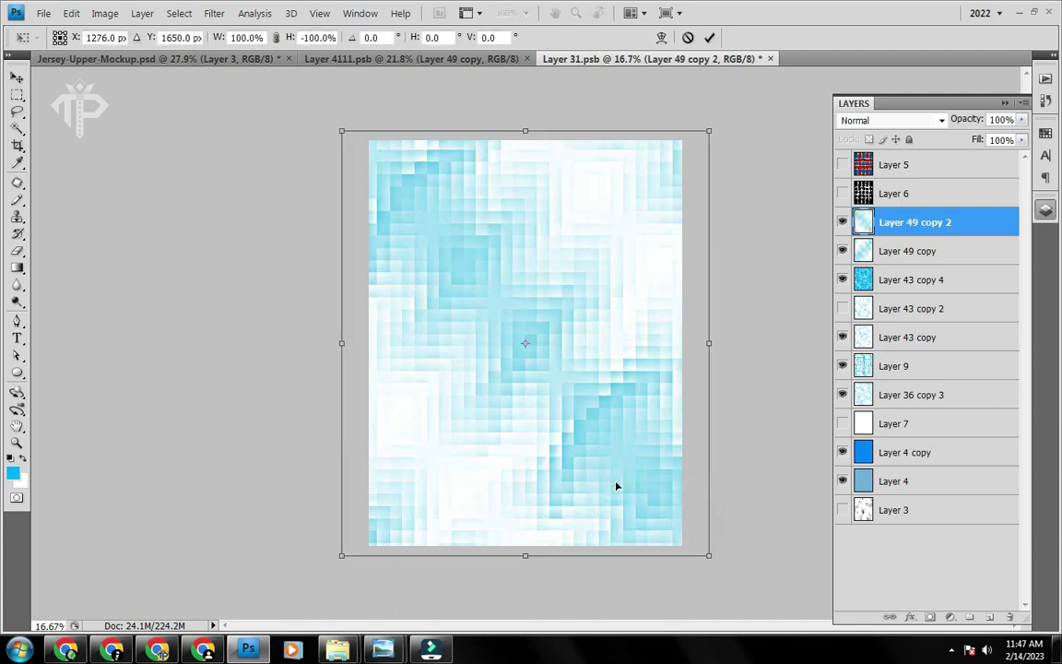
key("Return")
Set the flipped duplicate's blend mode to Darken and check the saved sleeve pattern on the jersey mockup
left_click(878, 121)
scroll(878, 123, "down", 2)
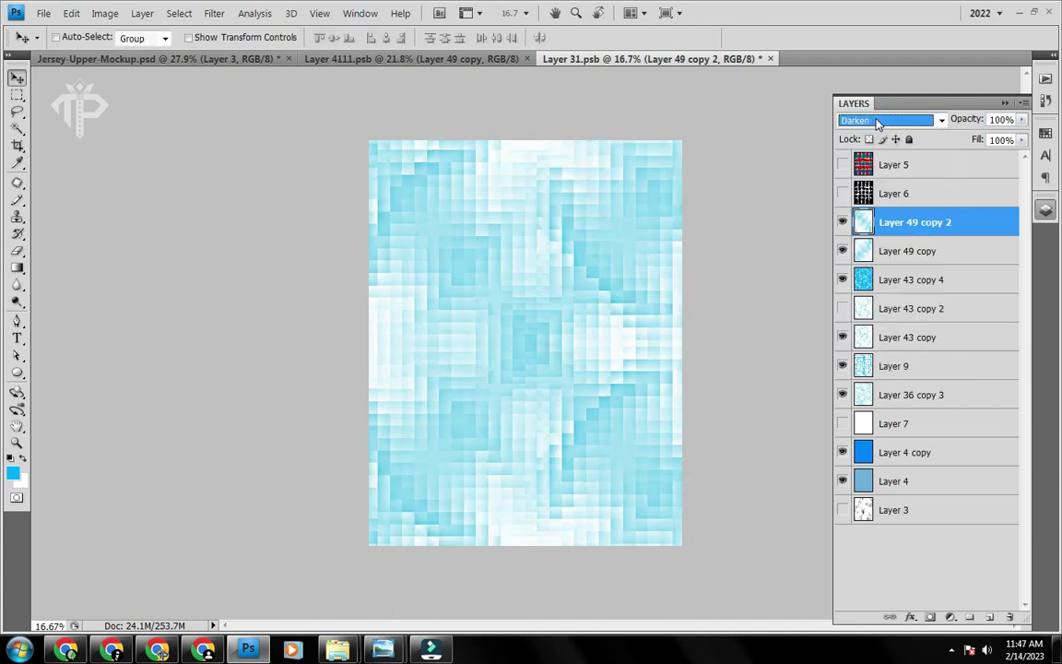
left_click(790, 111)
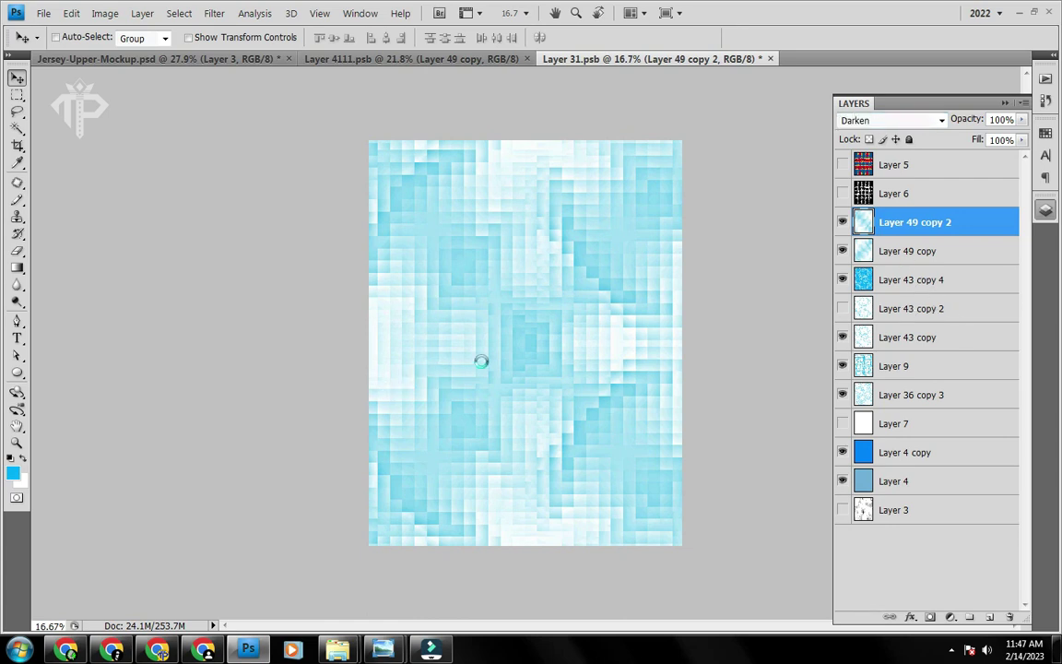
key("ctrl+Tab")
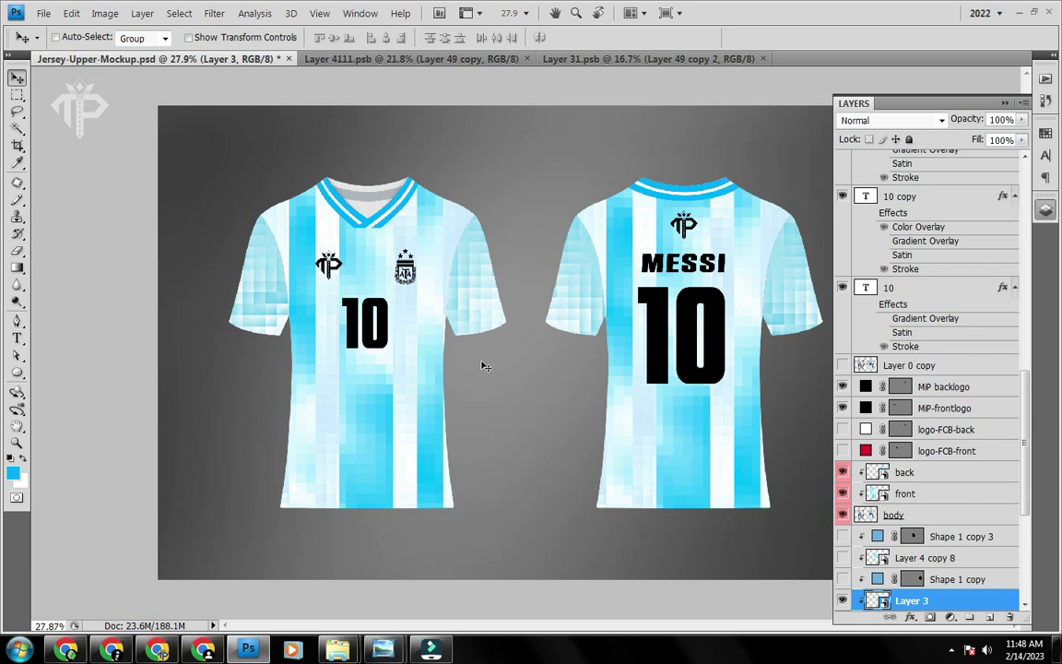
Return to Layer 31.psb and merge Layer 49 copy 2 with Layer 49 copy
left_click(623, 59)
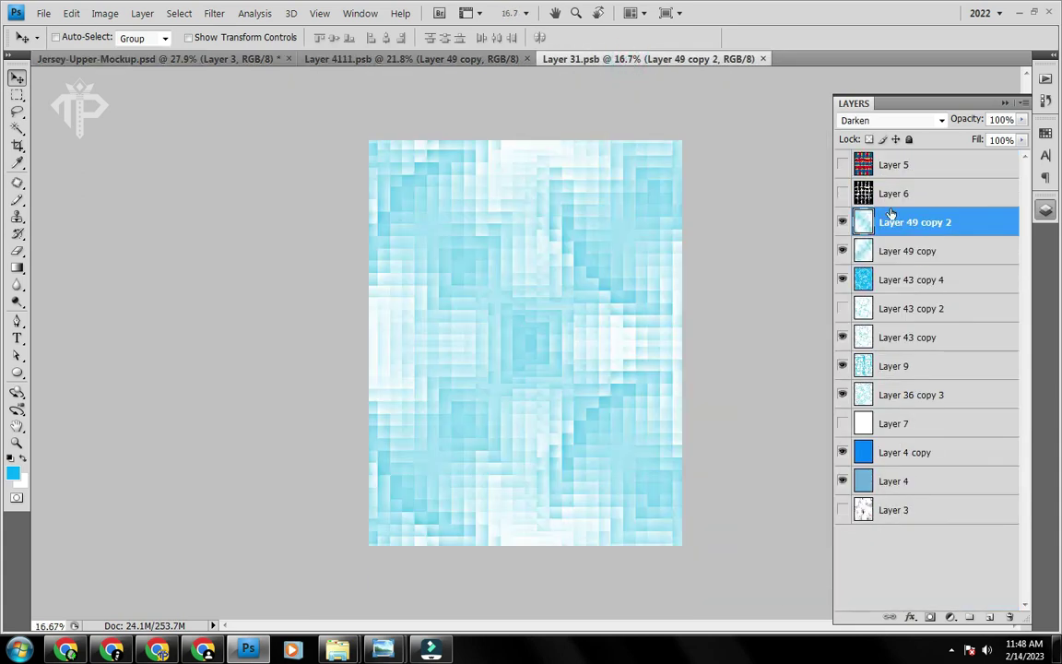
left_click(889, 250, "shift")
key("ctrl+e")
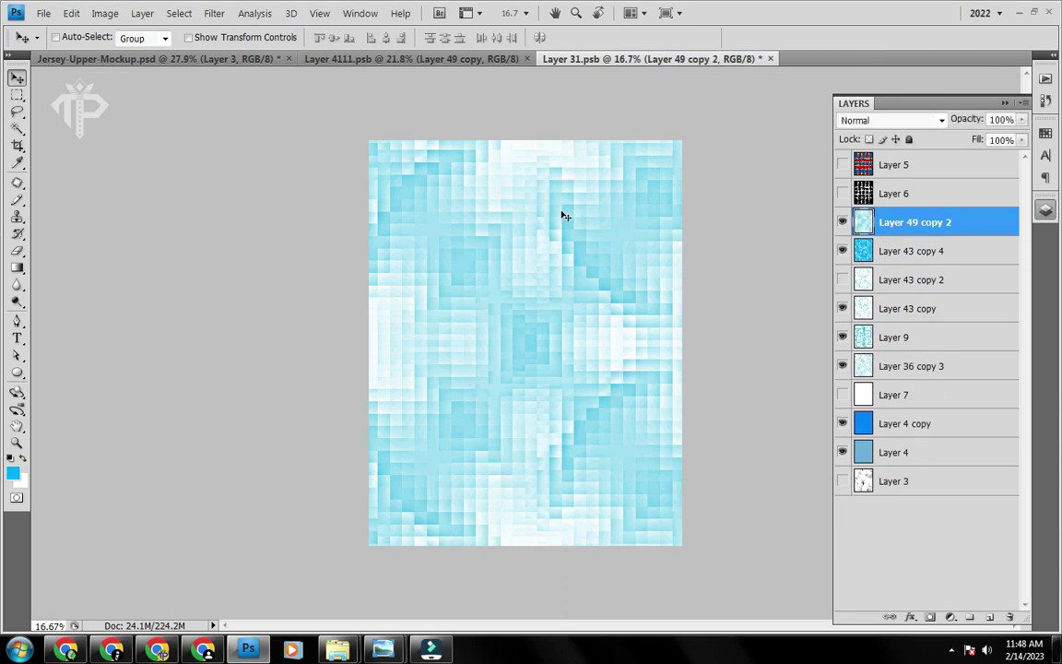
Shift the merged sleeve mosaic's Hue to +12 with Hue/Saturation and save Layer 31.psb
scroll(553, 214, "up", 3)
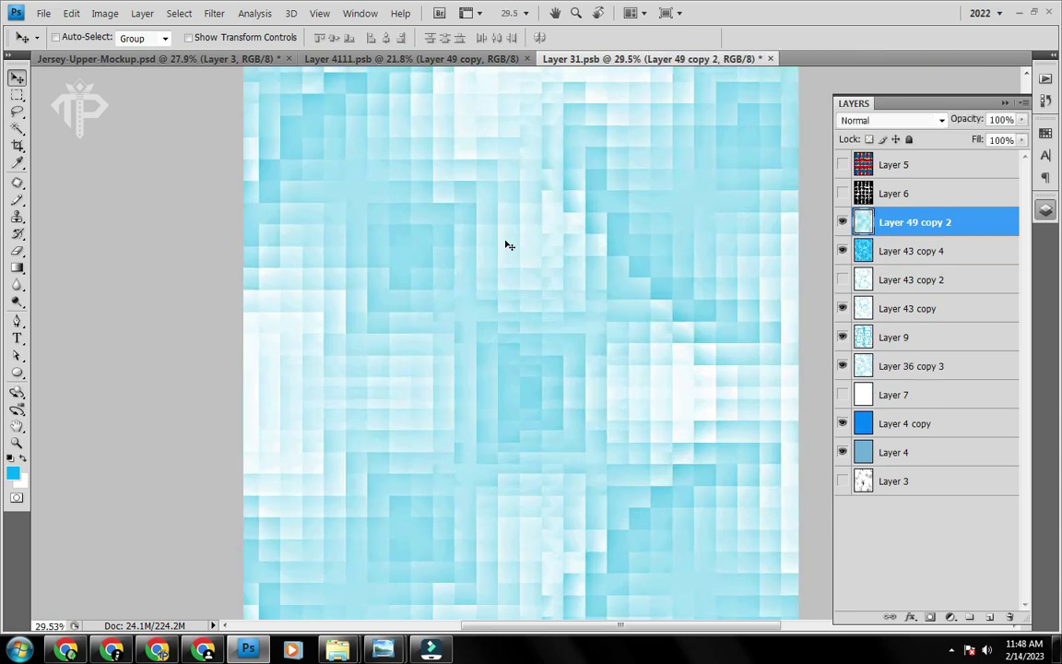
key("i")
key("ctrl+u")
left_click_drag(922, 188, 932, 192)
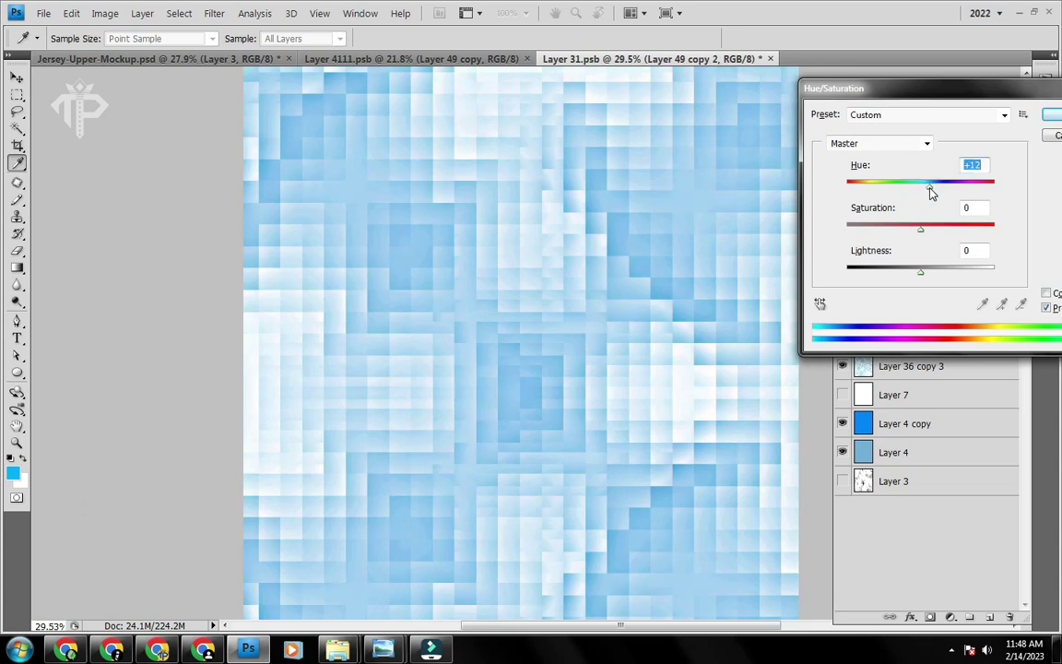
key("Return")
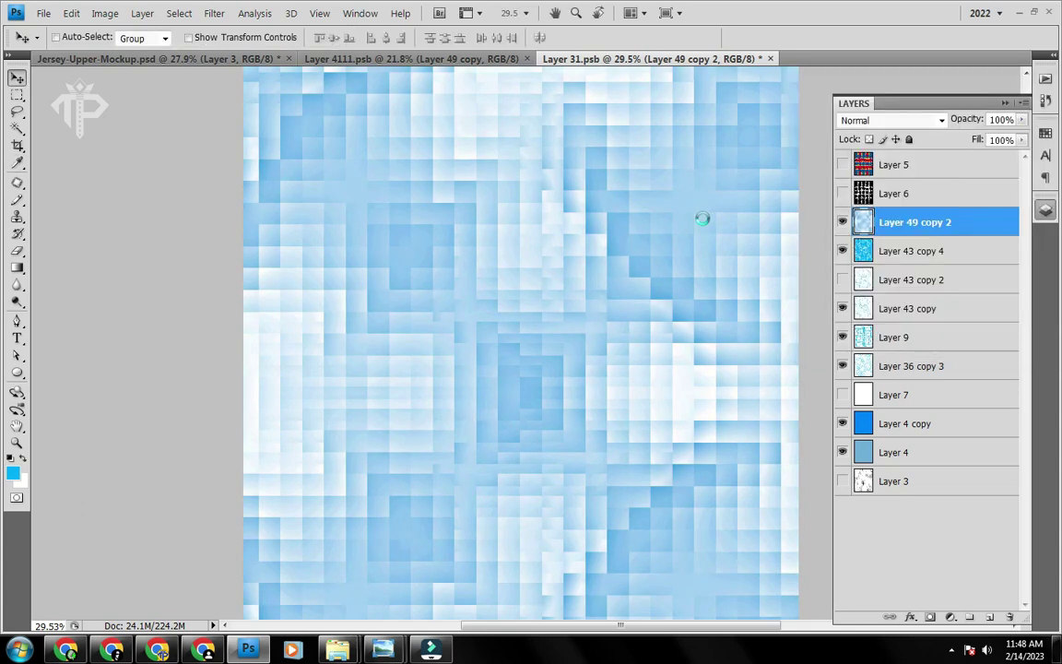
key("ctrl+s")
Switch to the jersey mockup, tile all open documents, and make Layer 31.psb active
key("ctrl+Tab")
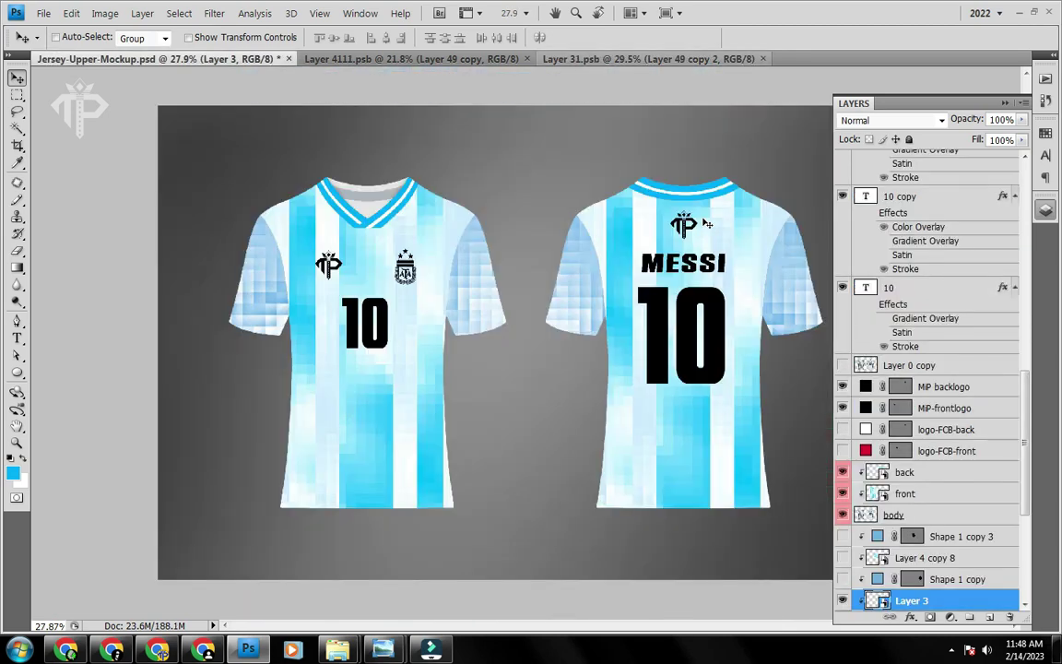
key("alt+w")
key("a")
key("t")
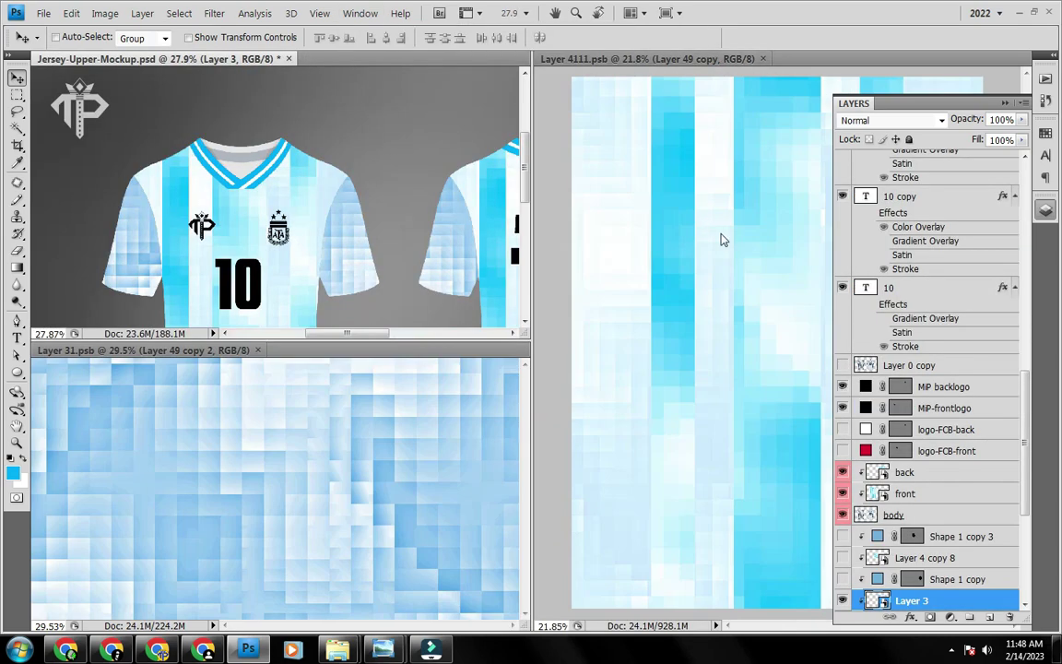
left_click(182, 385)
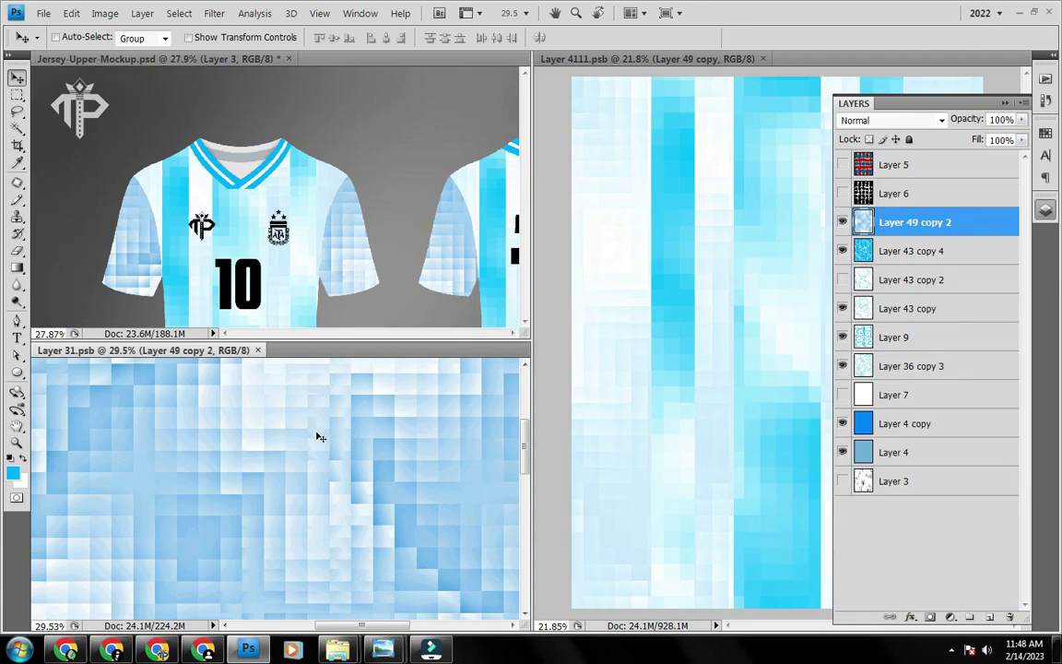
Shift the hue of Layer 49 copy 2 in Layer 31.psb toward cyan with Hue/Saturation
key("ctrl+u")
left_click_drag(920, 187, 914, 196)
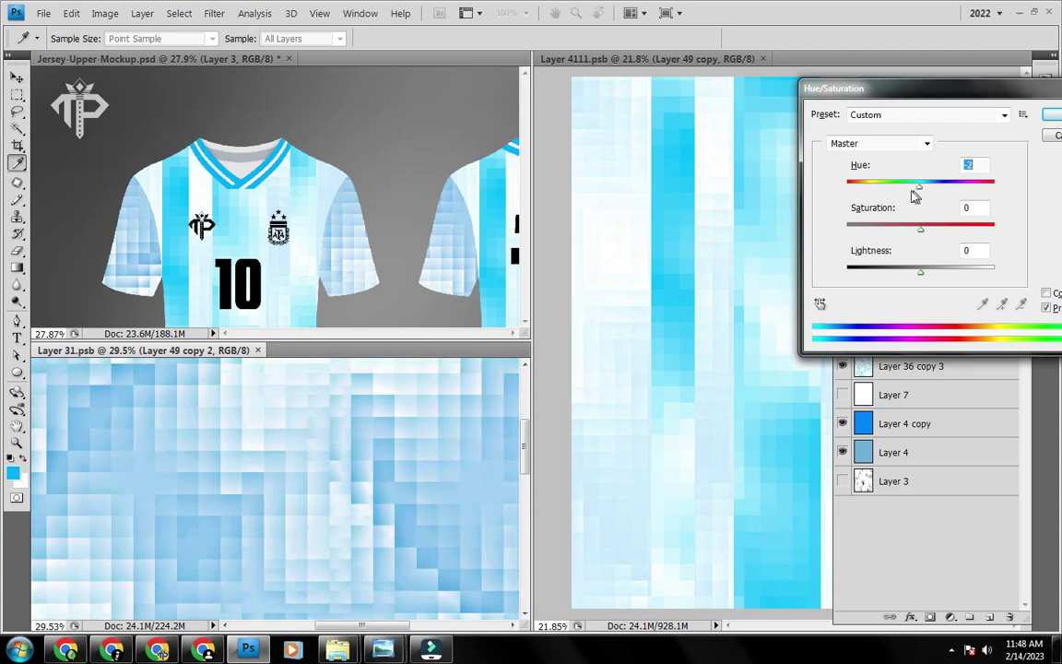
key("Return")
Adjust Layer 49 copy 2 with Brightness/Contrast, setting Brightness to -48 and Contrast to 90
left_click(104, 13)
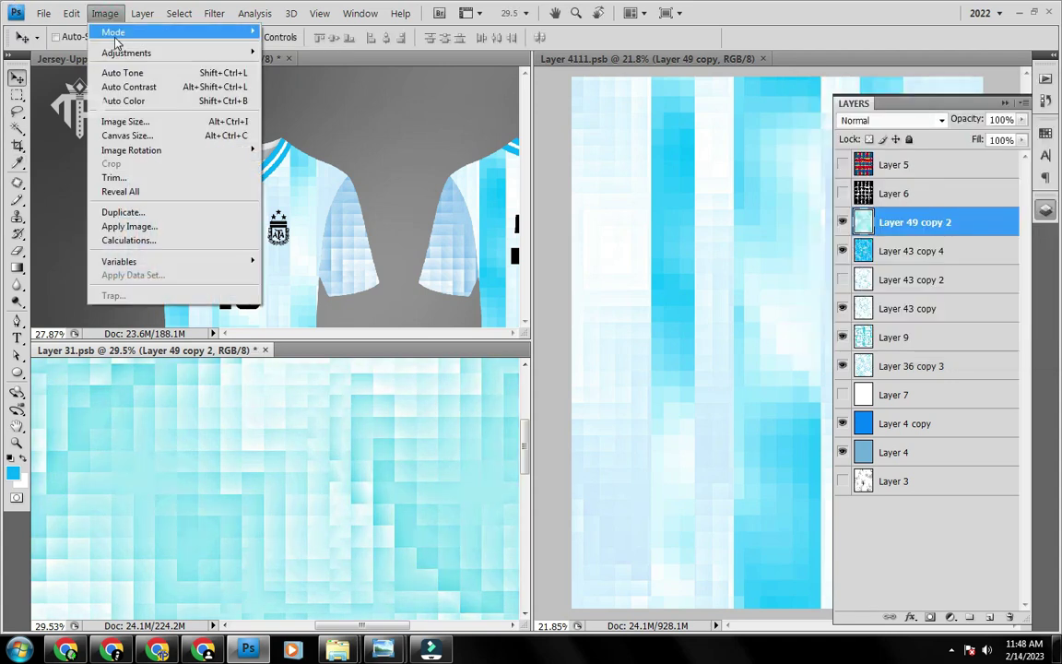
mouse_move(126, 53)
left_click(305, 48)
left_click_drag(825, 246, 857, 255)
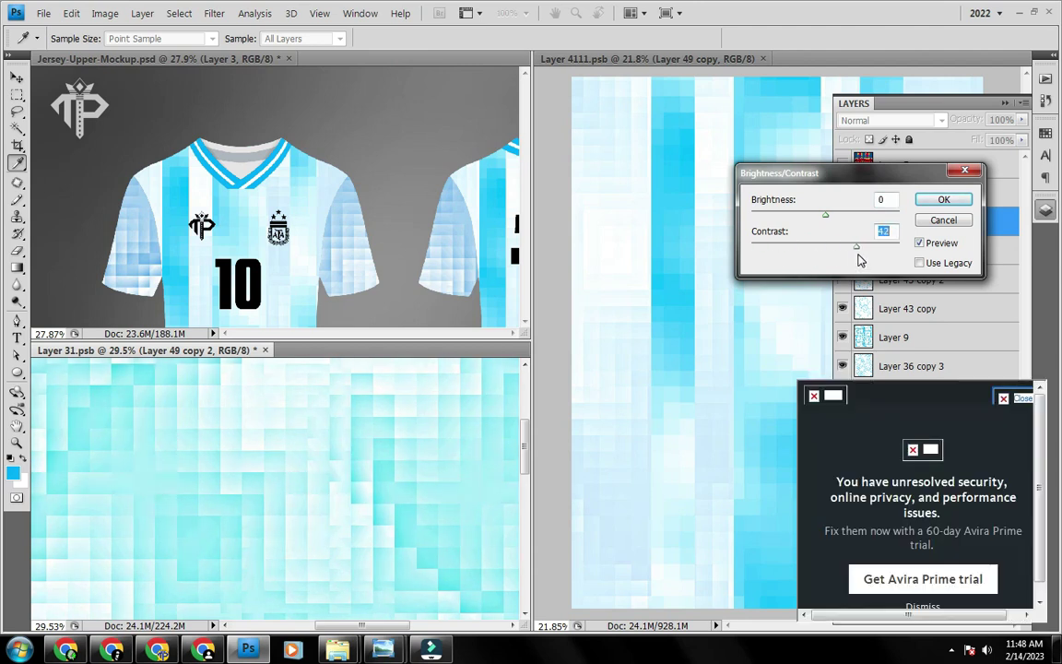
left_click(1024, 400)
left_click_drag(825, 218, 893, 260)
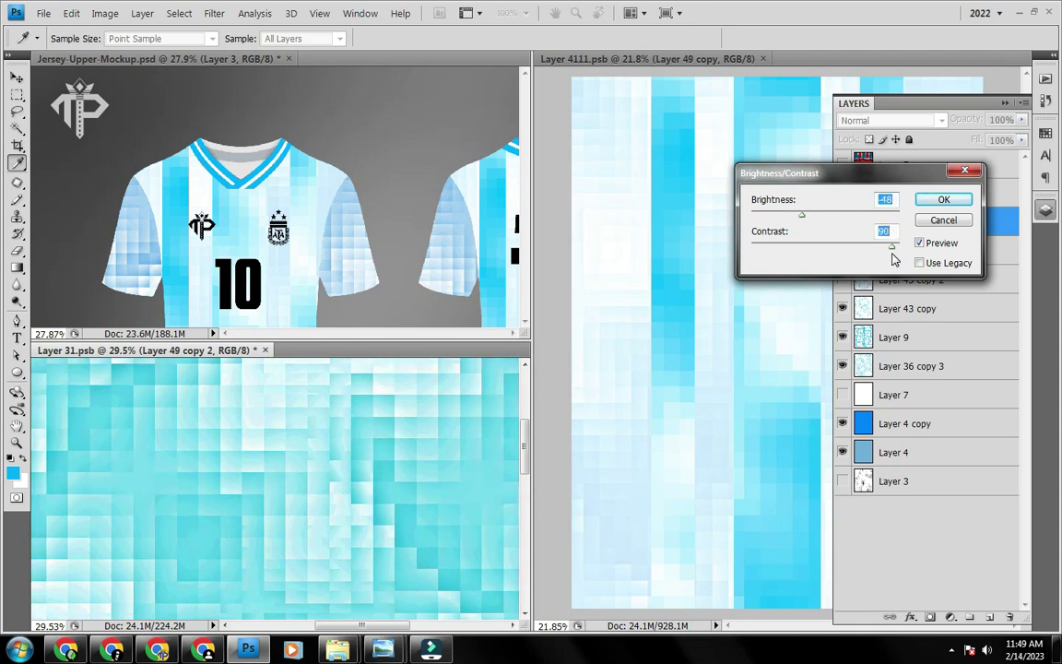
left_click(943, 200)
Compare the whole sleeve mosaic with the body stripes in Layer 4111.psb and save Layer 31.psb
key("v")
scroll(254, 497, "down", 5)
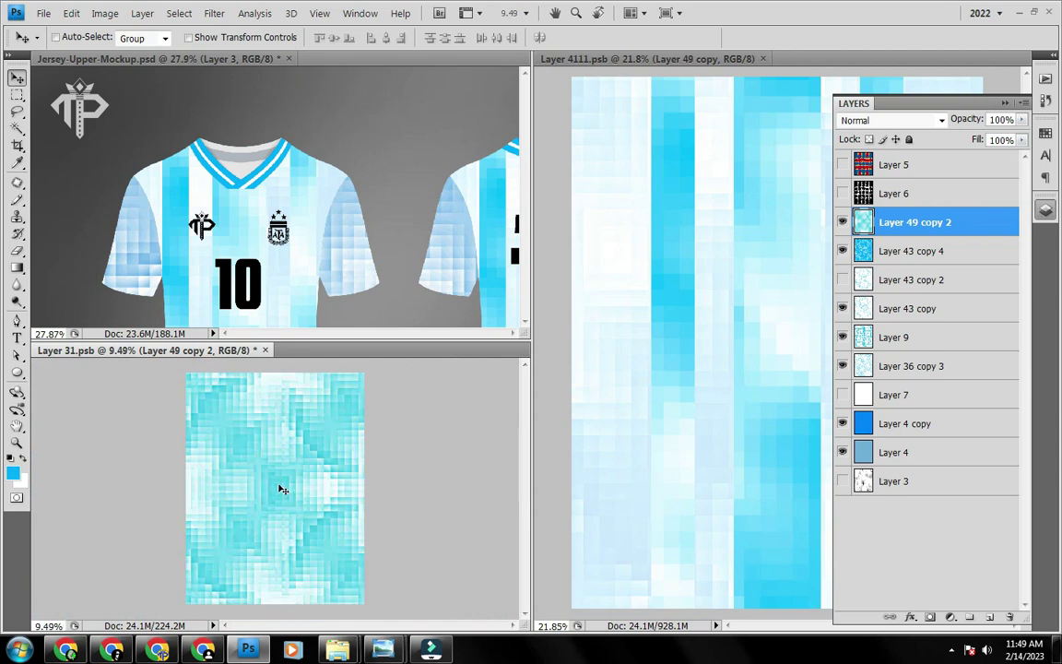
left_click(644, 368)
scroll(644, 368, "down", 4)
scroll(770, 367, "up", 1)
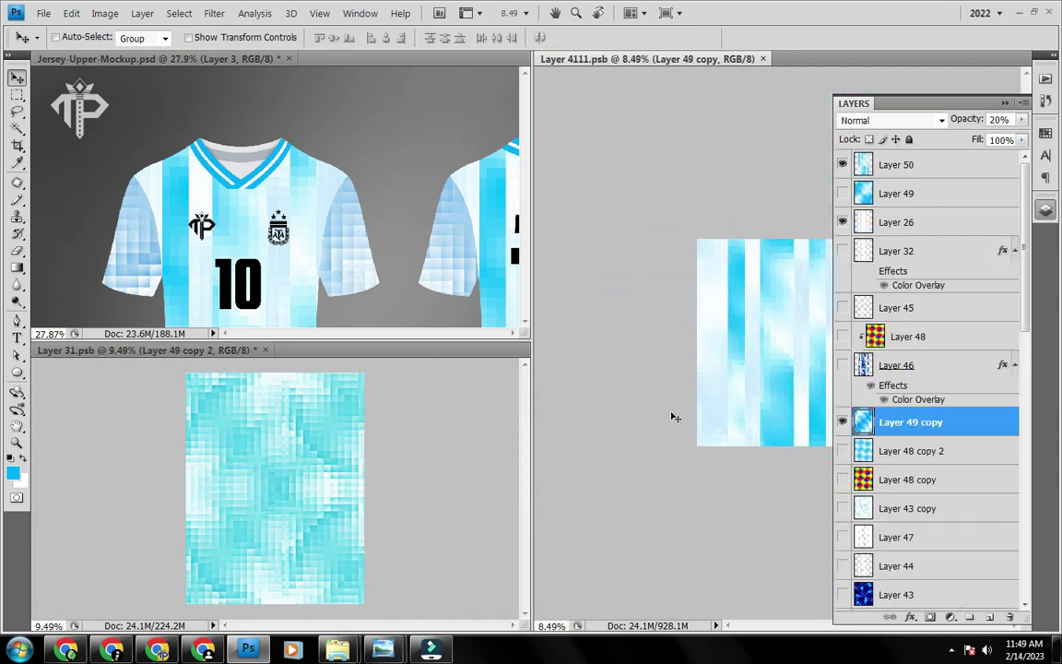
left_click(251, 415)
scroll(279, 474, "up", 4)
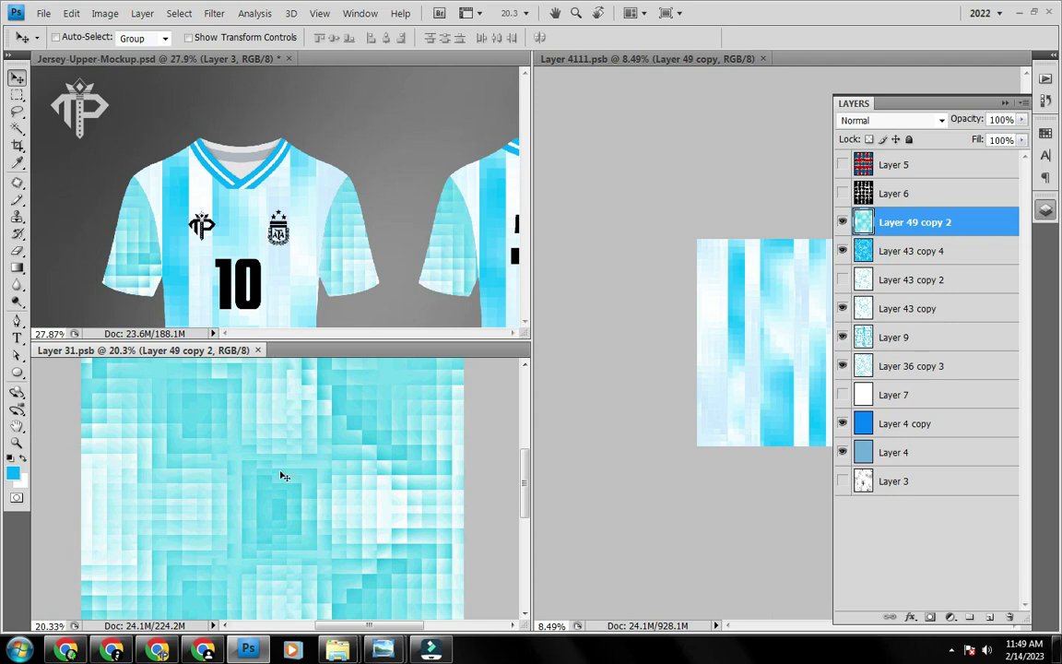
Add a new layer directly above Layer 43 copy 4 and fill it with the sky-blue foreground color
left_click(905, 252)
key("ctrl+shift+n")
key("Return")
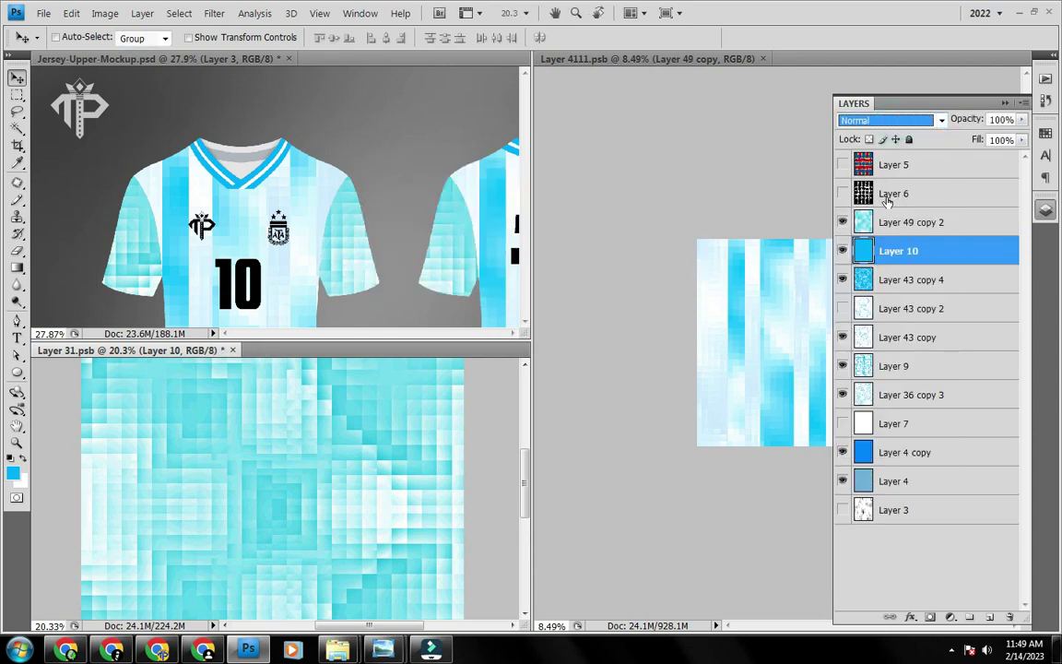
Try several blend modes on Layer 49 copy 2, settle on Pin Light, and save Layer 31.psb
left_click(892, 223)
left_click(887, 121)
left_click(887, 121)
scroll(887, 121, "down", 4)
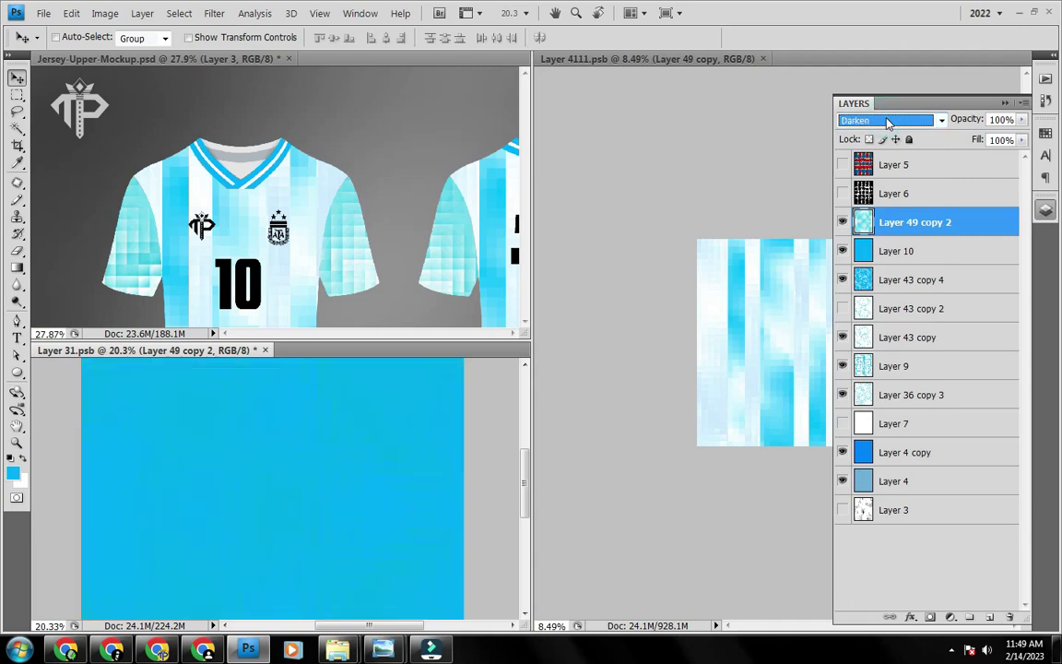
scroll(887, 121, "down", 3)
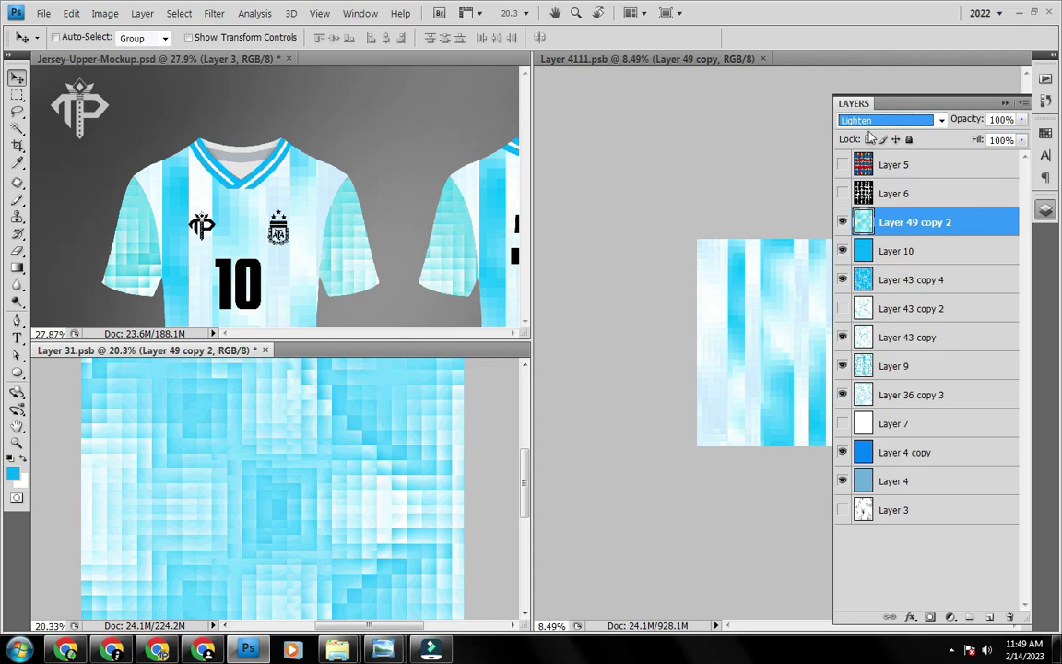
scroll(870, 137, "down", 5)
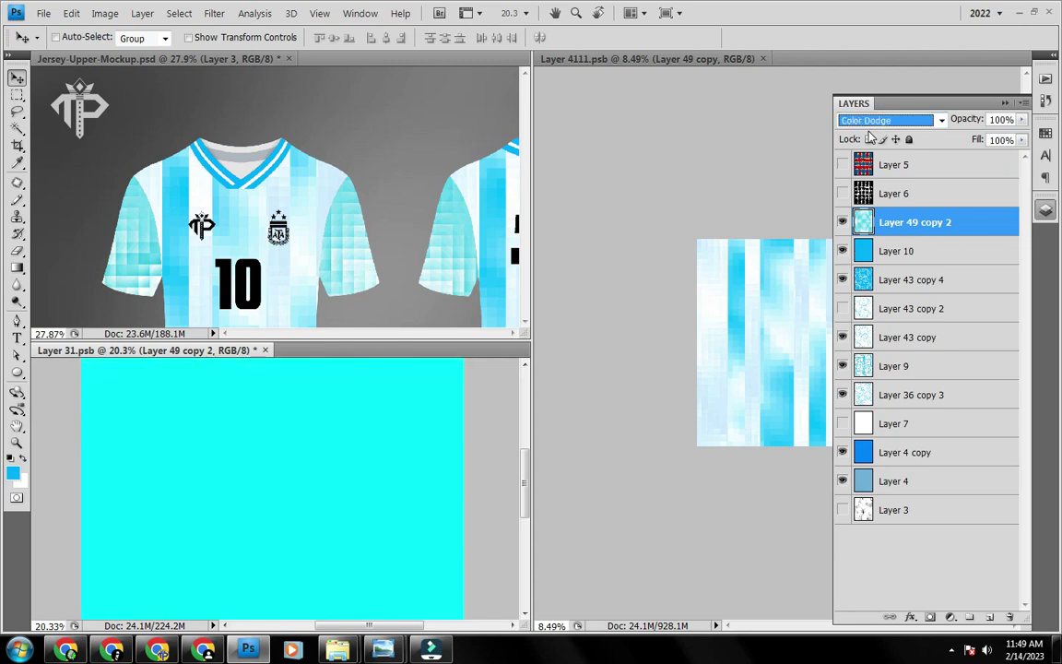
scroll(871, 137, "up", 1)
scroll(870, 136, "down", 6)
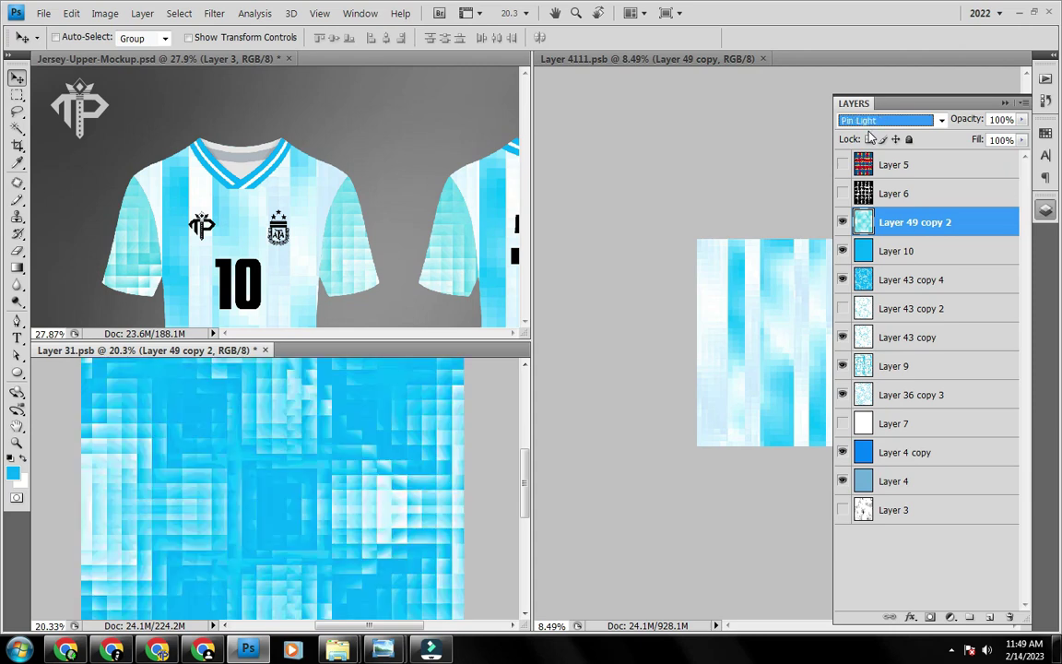
left_click(923, 237)
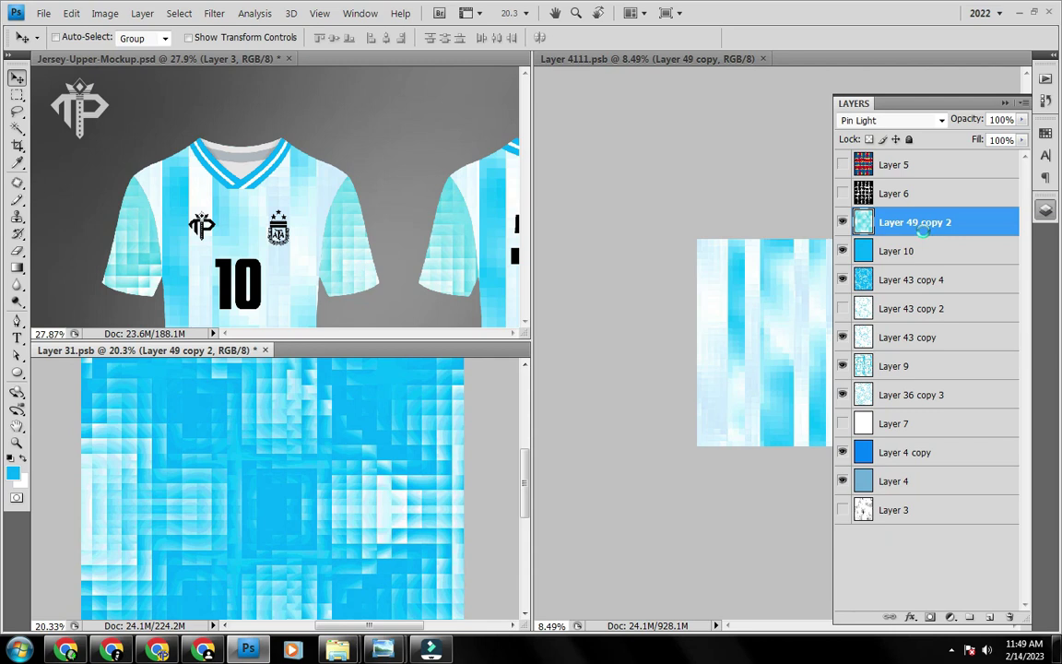
key("ctrl+s")
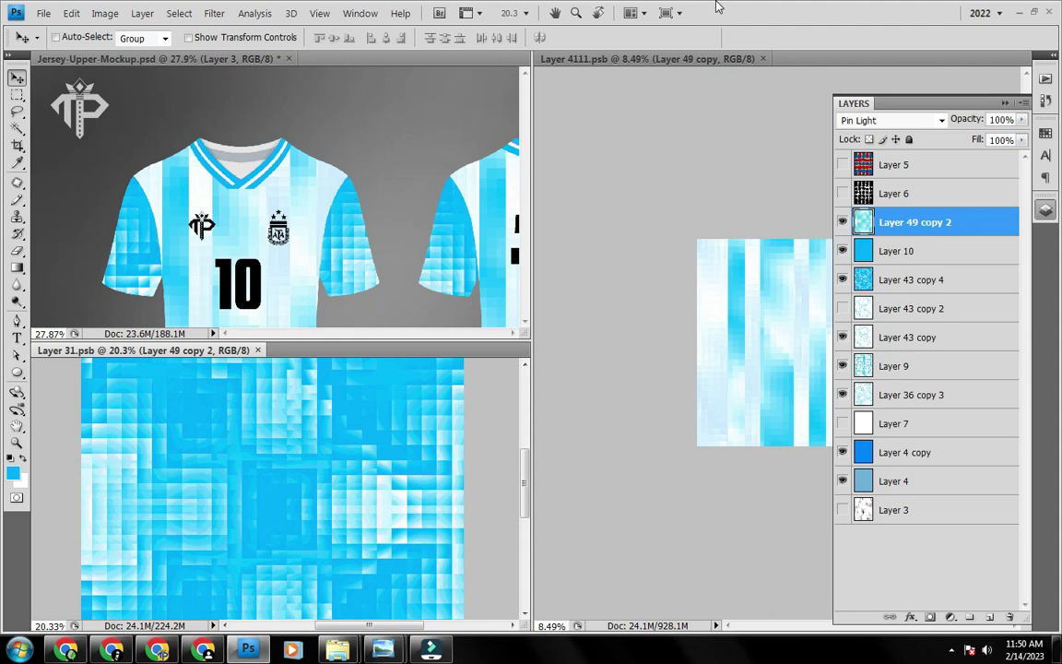
Lighten Layer 49 copy 2 with Curves, raising the black point's output to 132 and setting the white point's input to 244, and save
key("ctrl+m")
mouse_move(999, 137)
left_mouse_down()
mouse_move(965, 137)
mouse_move(992, 137)
mouse_move(983, 136)
left_mouse_up()
left_click_drag(814, 321, 806, 223)
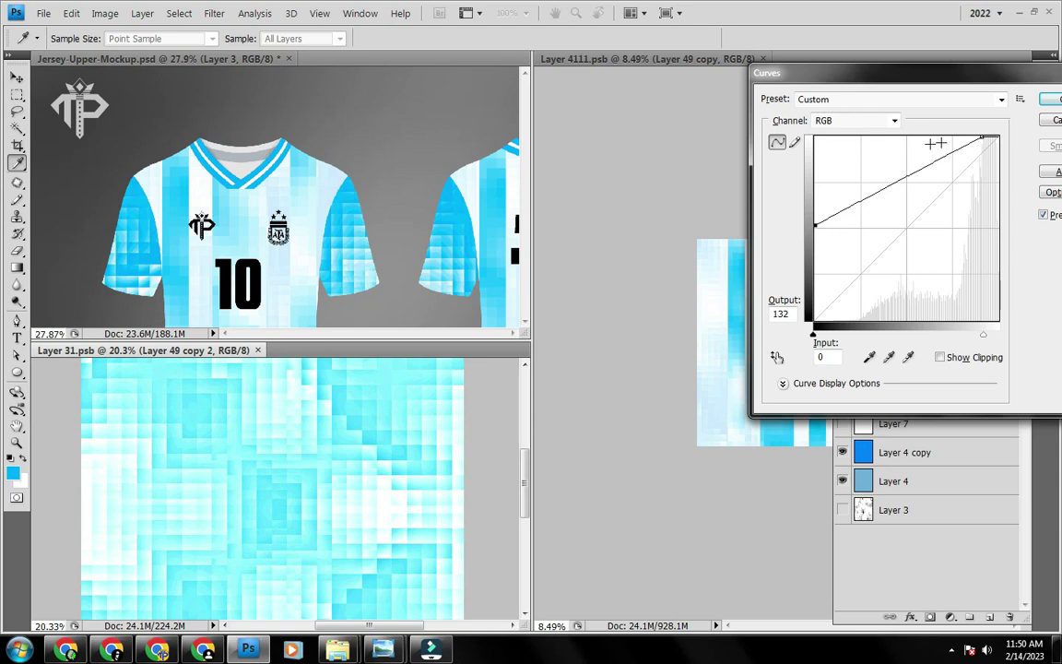
left_click_drag(982, 136, 1005, 135)
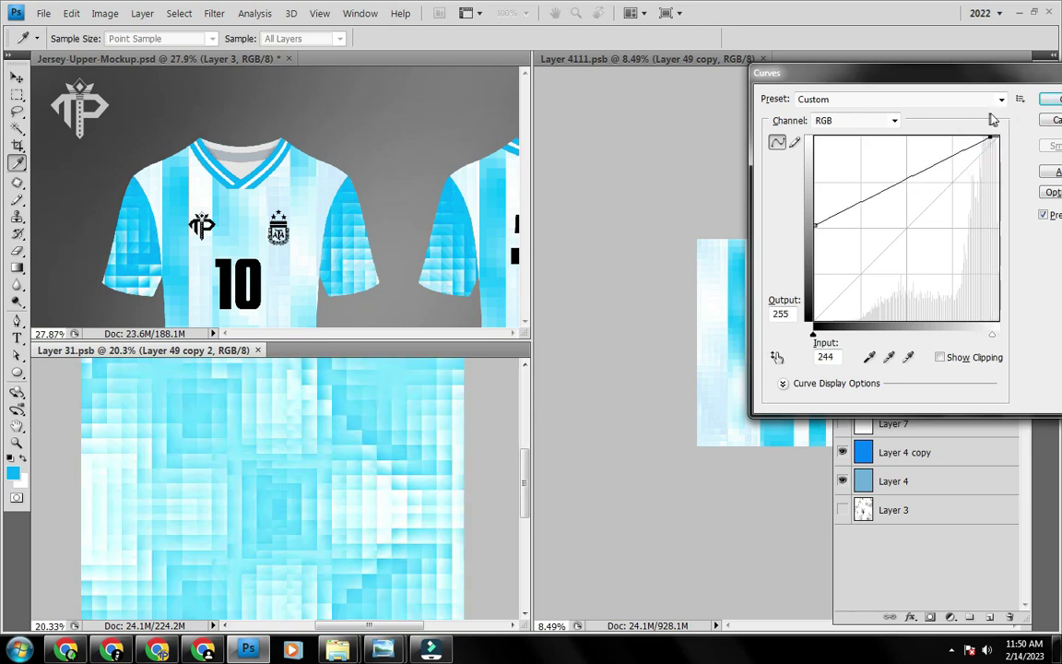
key("Return")
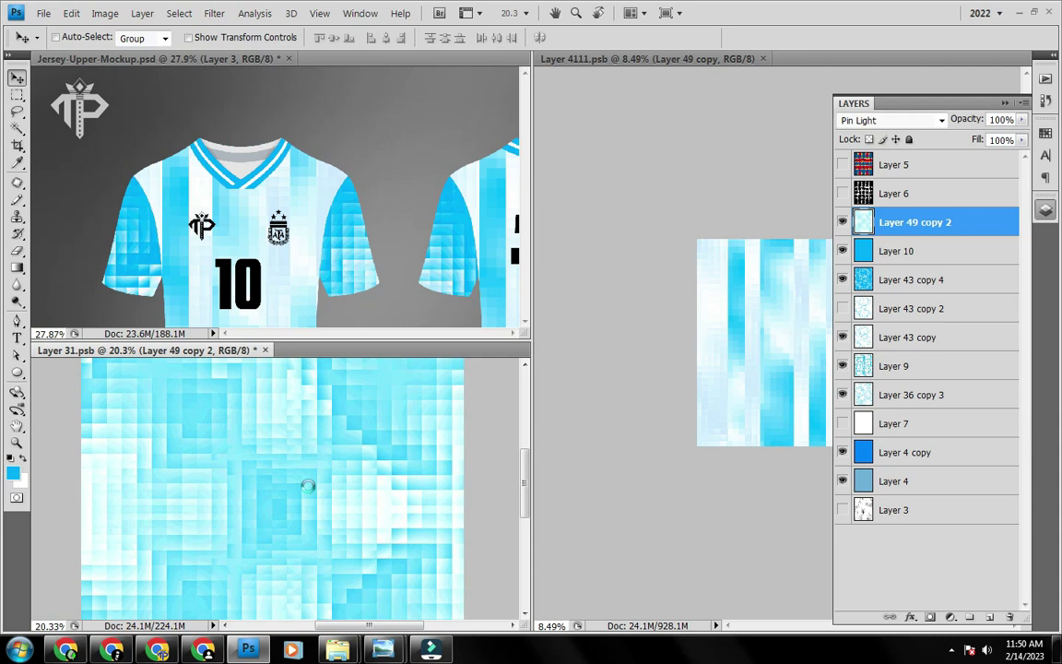
key("ctrl+s")
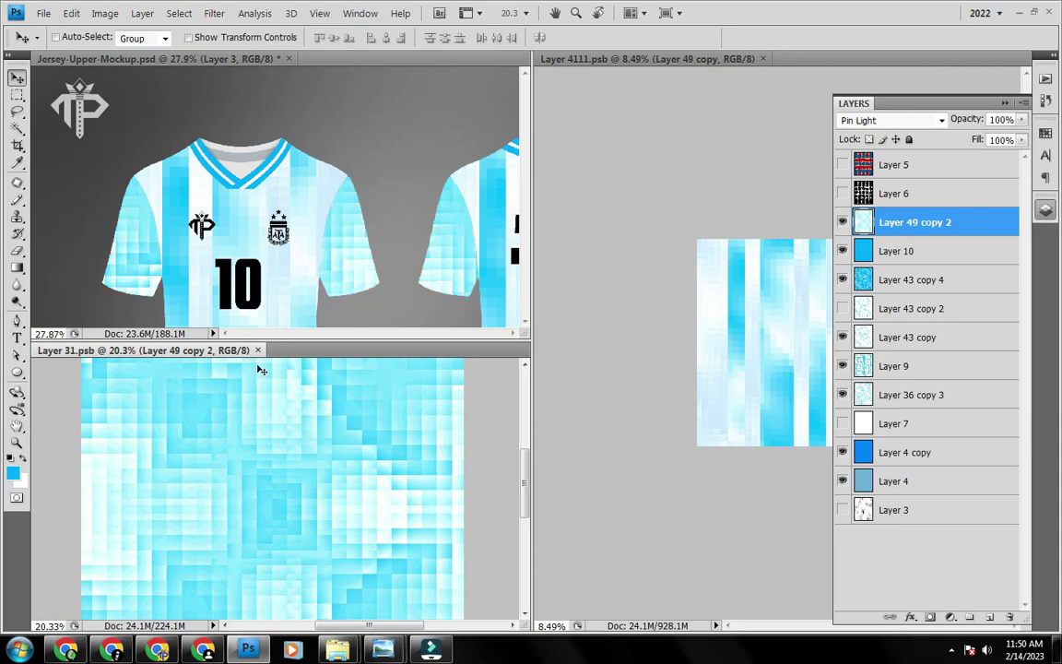
Close Layer 31.psb and Layer 4111.psb, leaving only the jersey mockup open
left_click(258, 350)
key("Tab")
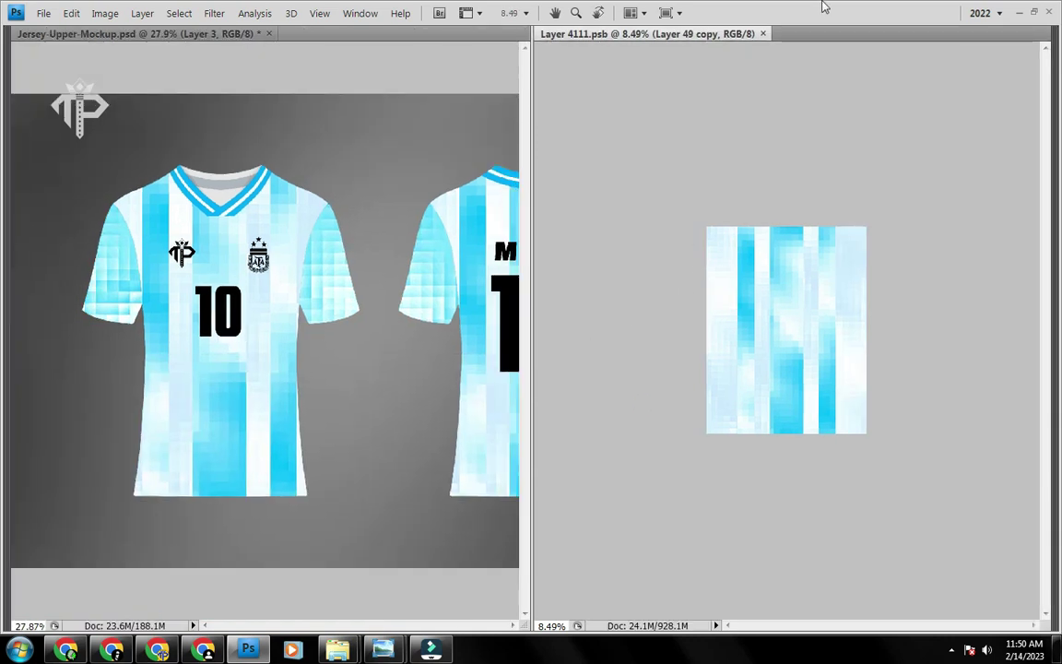
left_click(762, 34)
key("Tab")
Open the contents of the mockup's "back" smart object and tile it beside the jersey mockup
left_click_drag(296, 375, 380, 331)
scroll(934, 471, "down", 8)
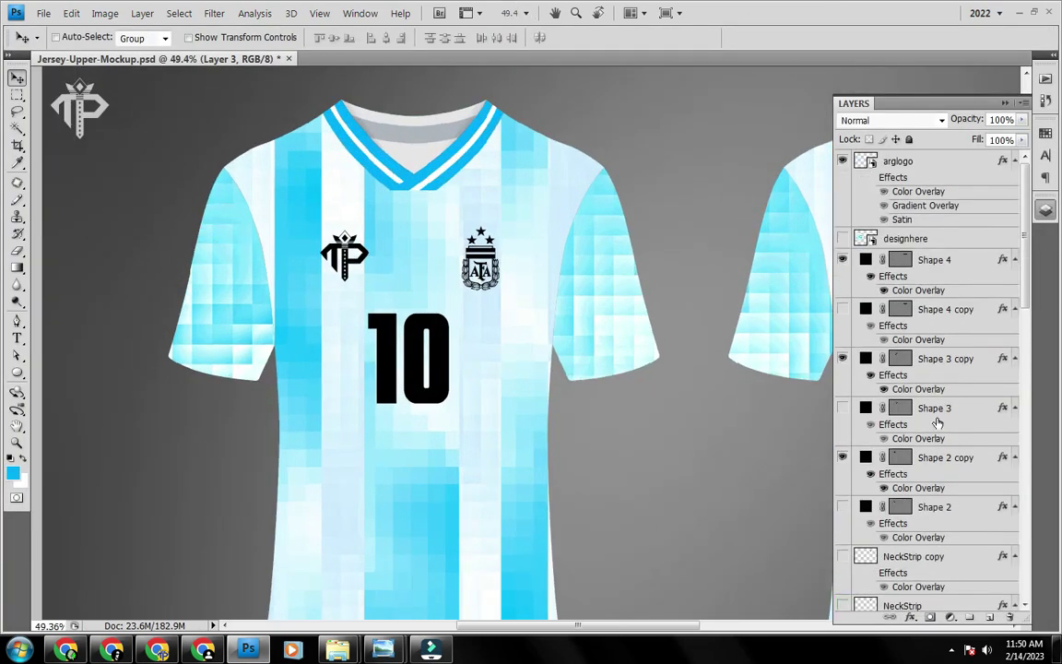
scroll(934, 471, "down", 5)
left_click_drag(761, 431, 425, 243)
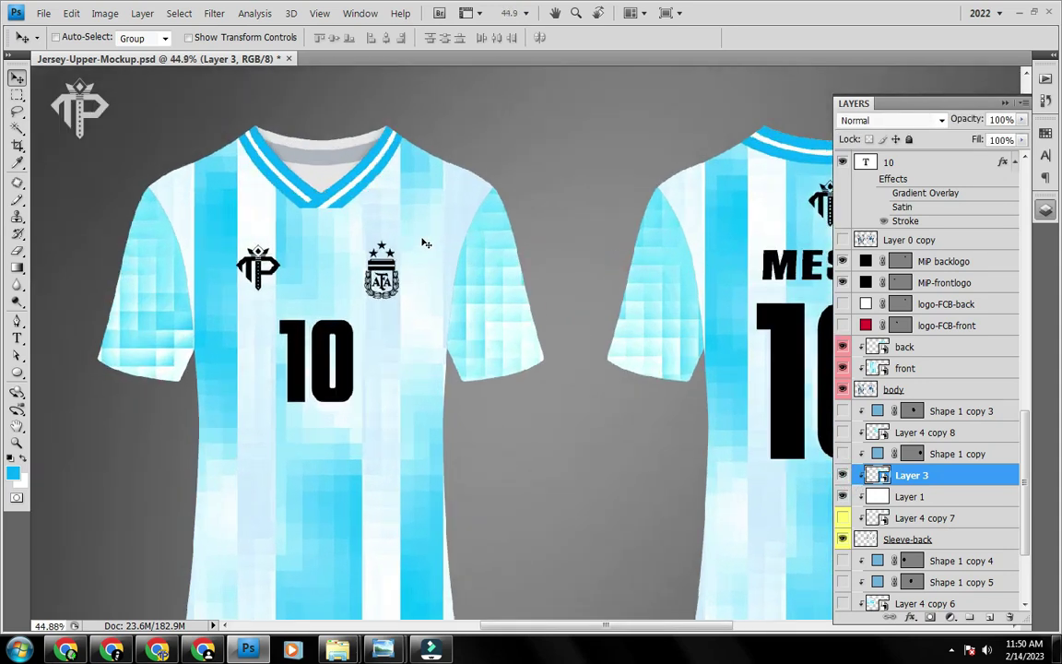
left_click(883, 347)
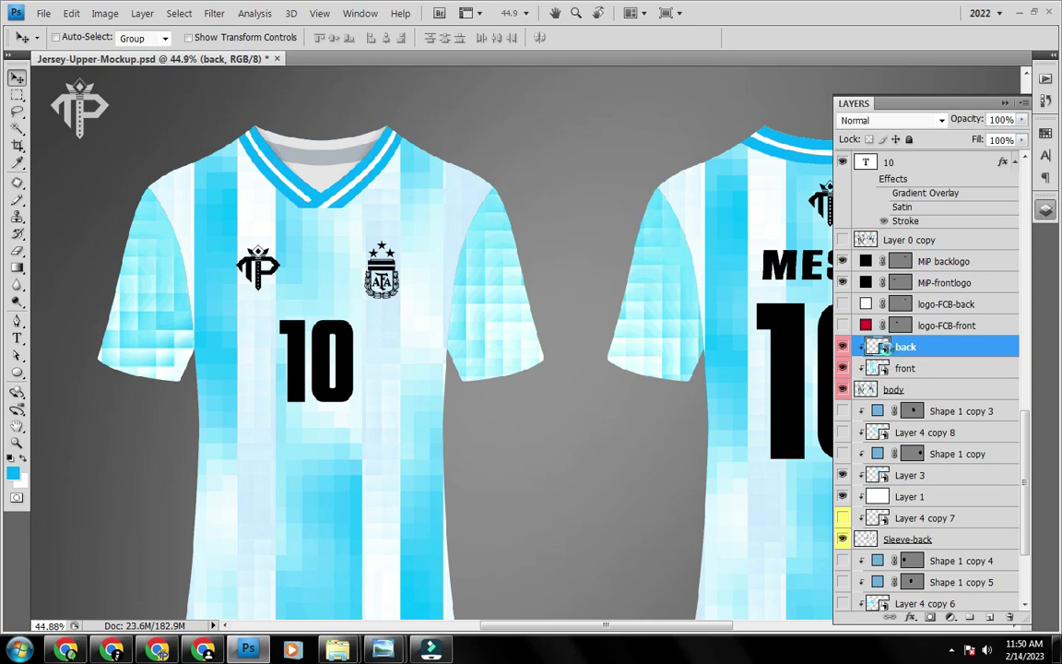
double_click(883, 347)
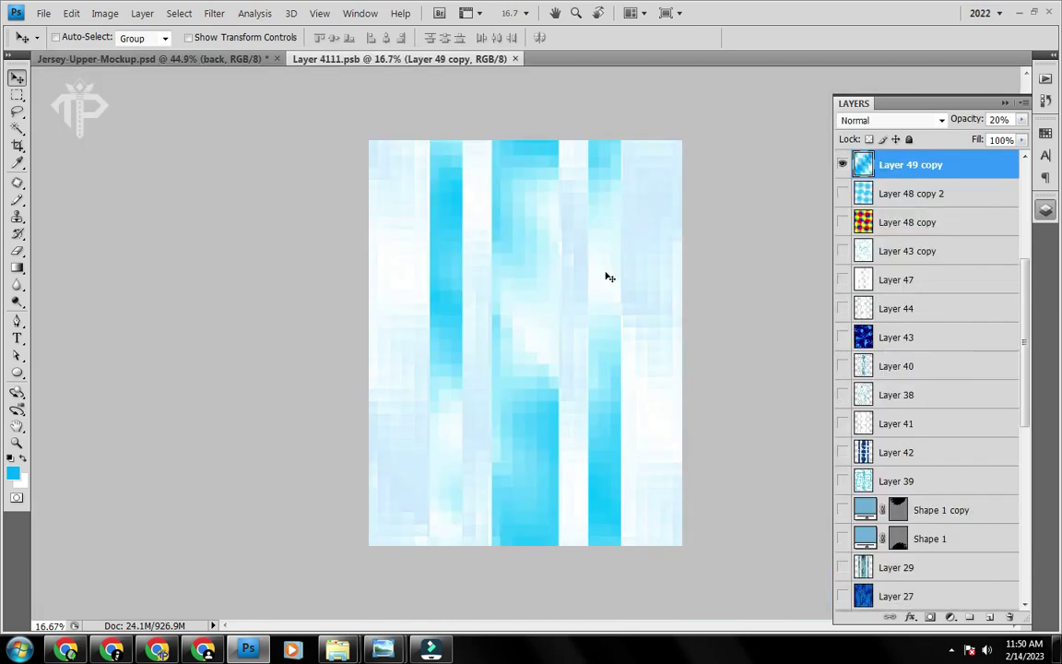
key("alt+w")
key("a")
key("v")
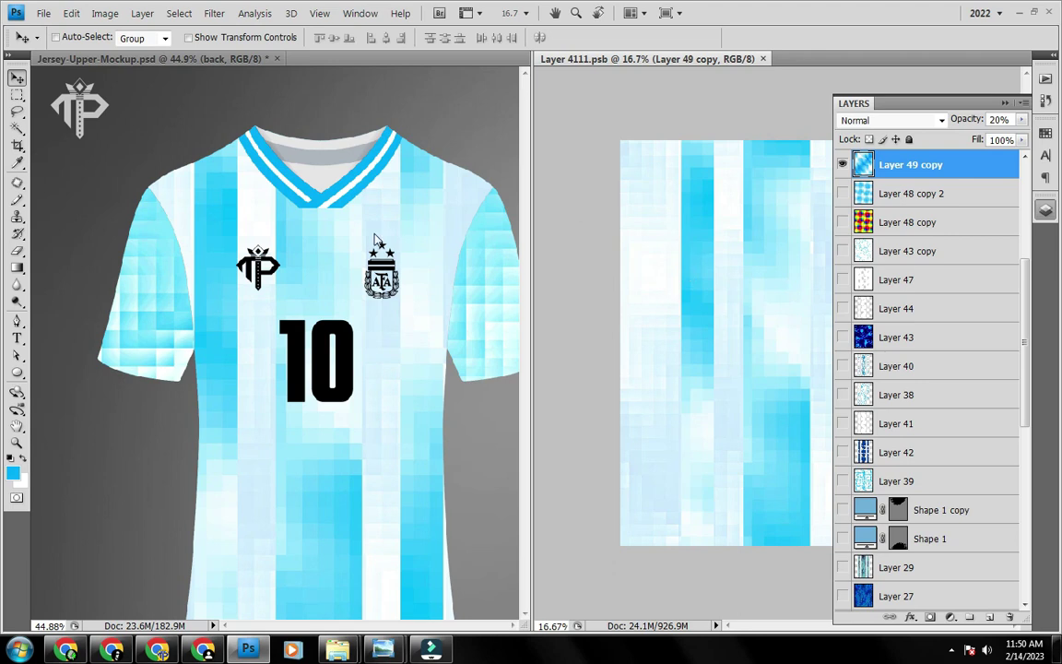
Toggle Layer 49 copy and Layer 50 off and on in Layer 4111.psb to check what each contributes
left_click(843, 165)
left_click(843, 165)
scroll(958, 224, "up", 5)
left_click(843, 165)
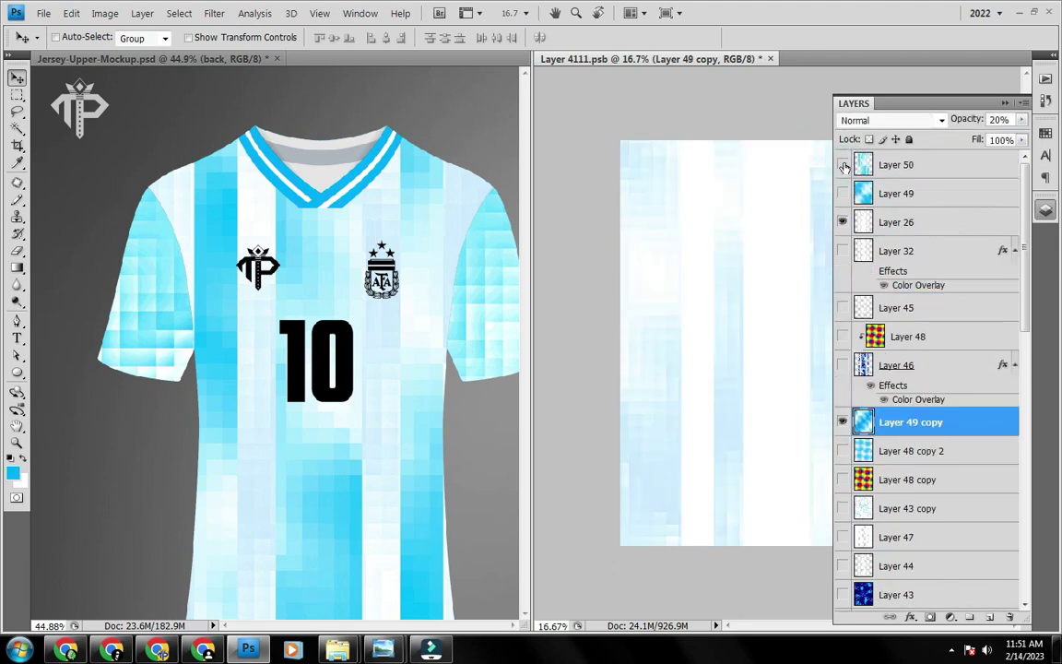
left_click(842, 165)
left_click(842, 164)
Apply a filter to Layer 50, save Layer 4111.psb, and hide the panels to view both documents
left_click(903, 166)
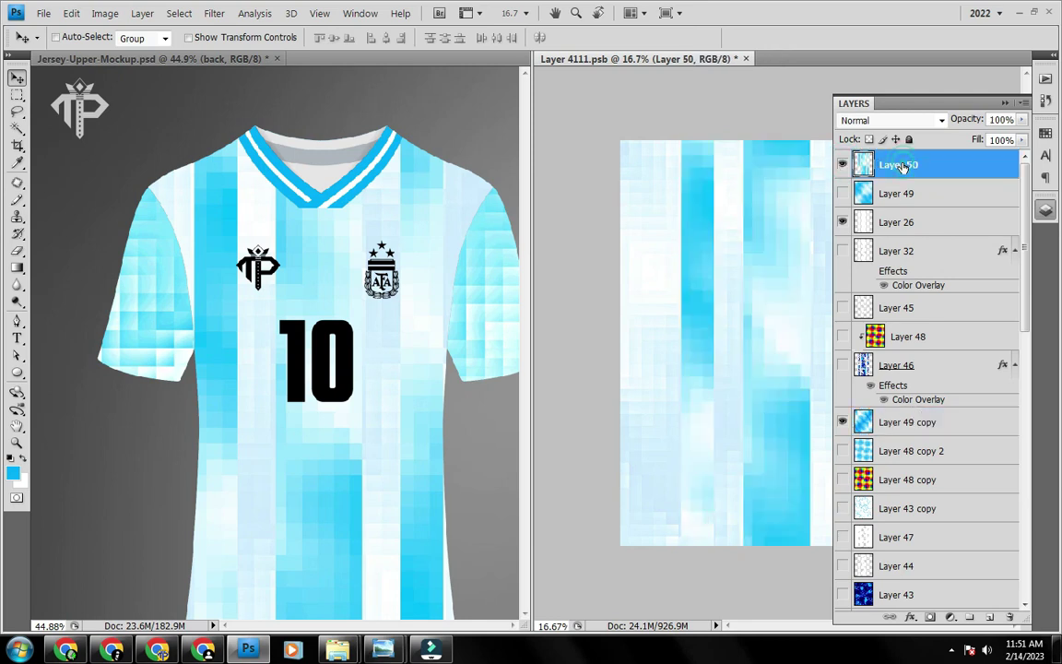
left_click(105, 13)
mouse_move(175, 53)
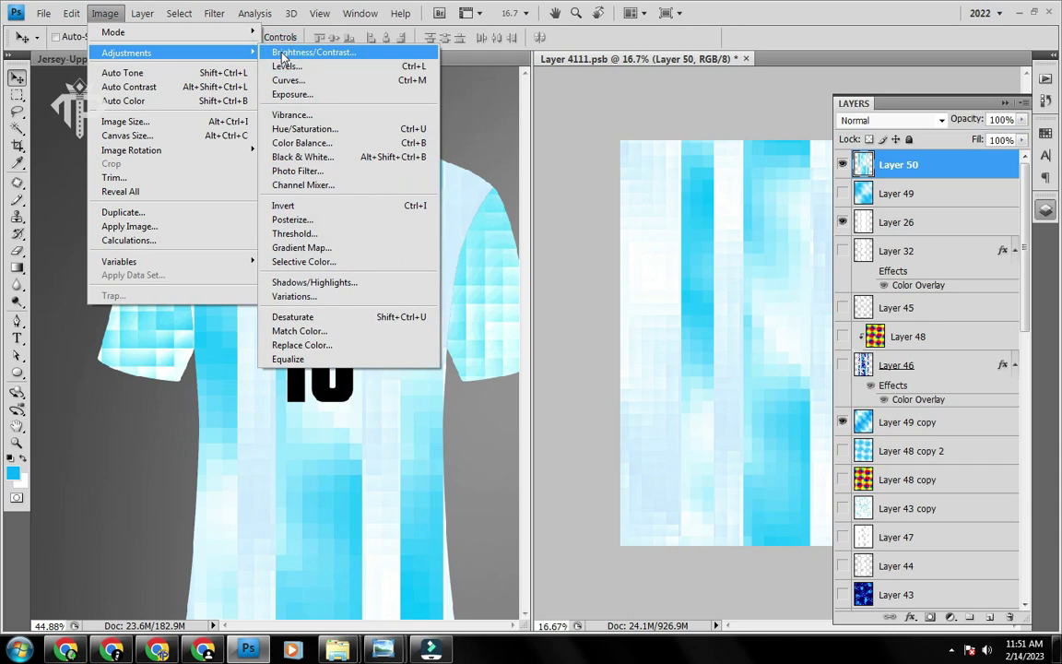
left_click(874, 33)
left_click(216, 12)
left_click(772, 308)
scroll(780, 303, "up", 1)
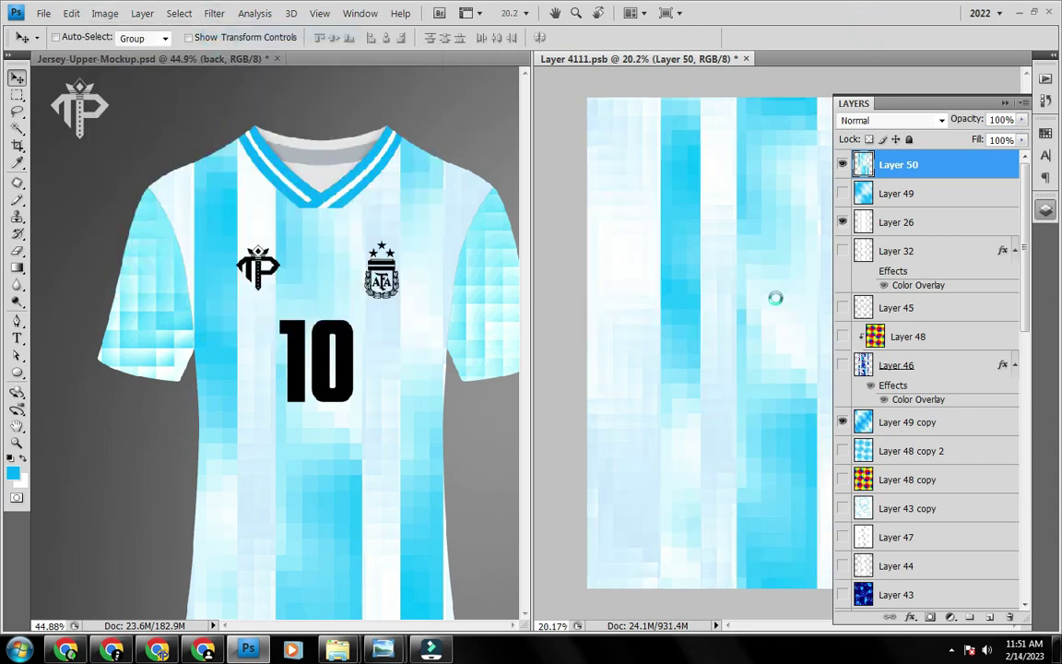
key("Tab")
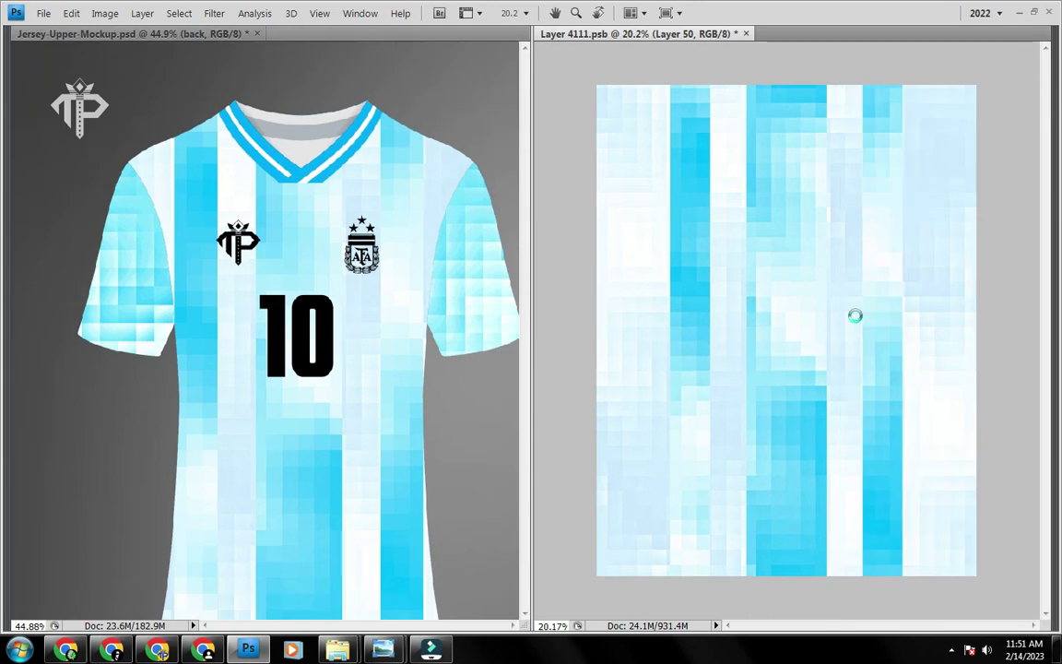
Inspect the front and back of the jersey mockup up close and at full view, and close Layer 4111.psb
scroll(184, 364, "down", 3)
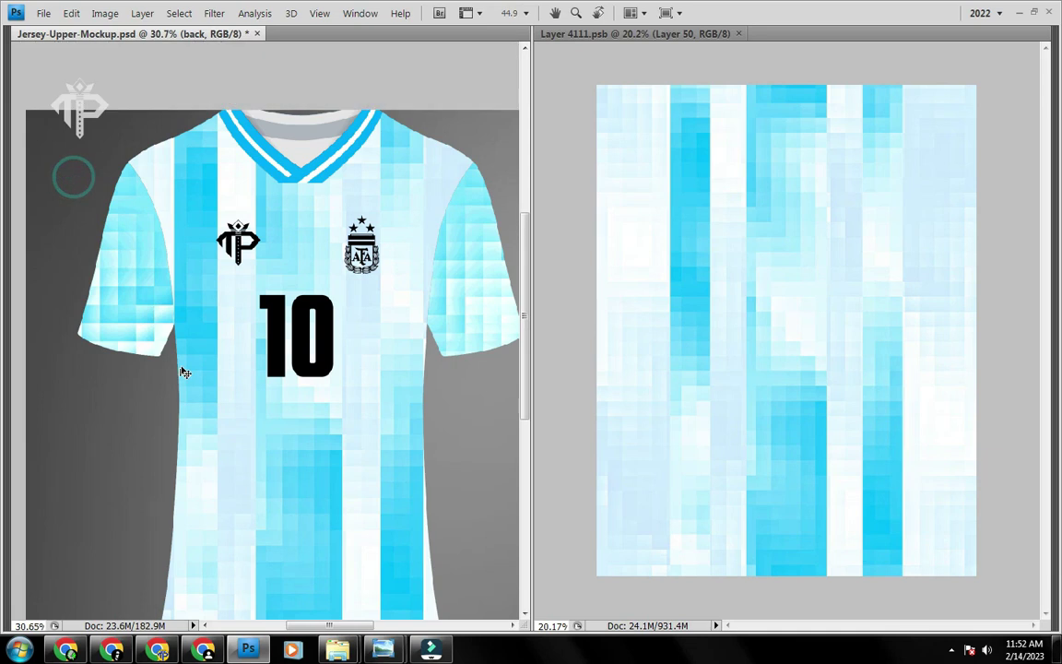
scroll(323, 318, "up", 1)
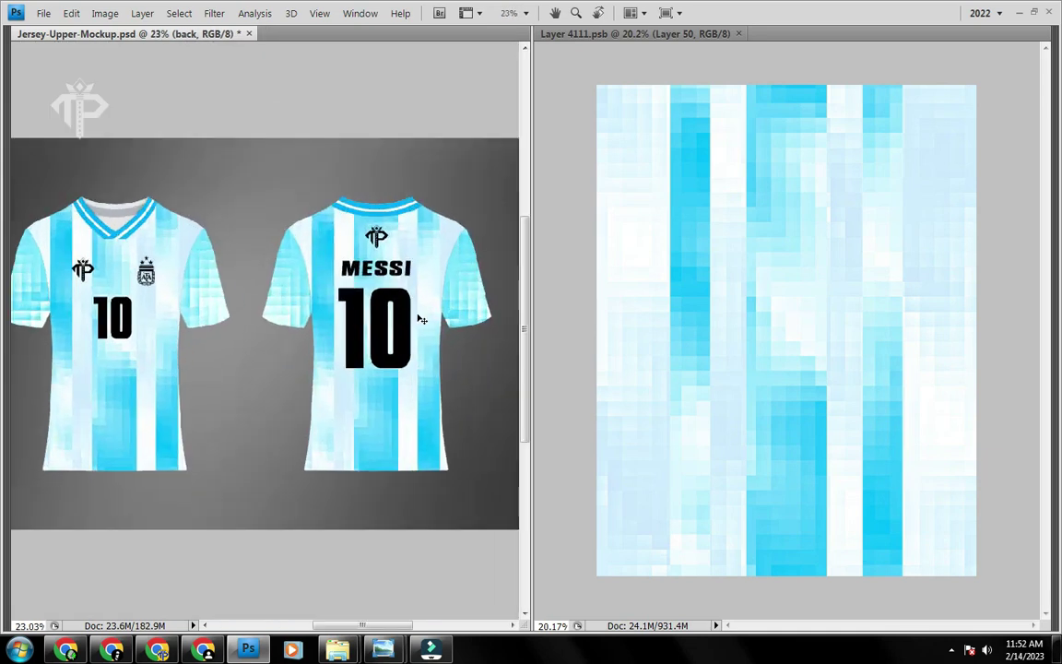
scroll(384, 396, "up", 5)
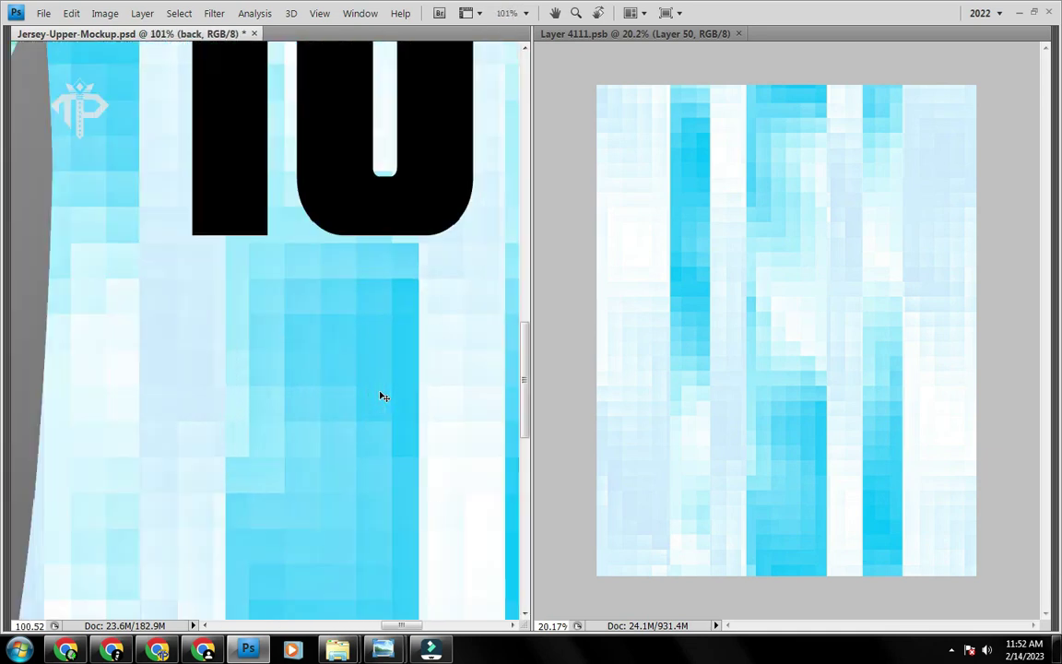
scroll(384, 396, "down", 5)
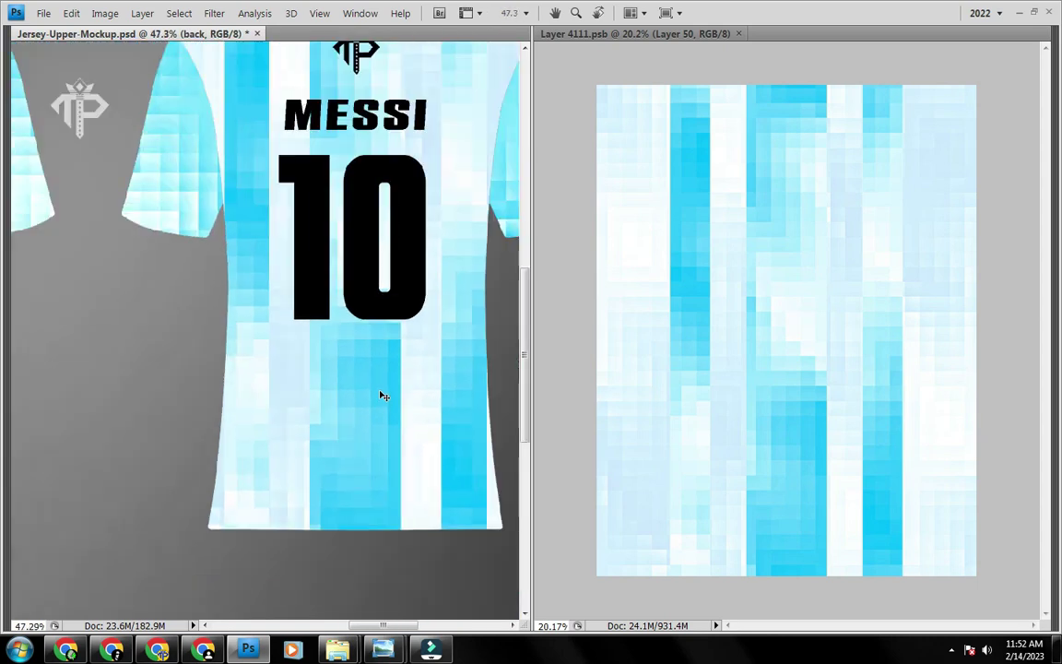
scroll(136, 229, "up", 3)
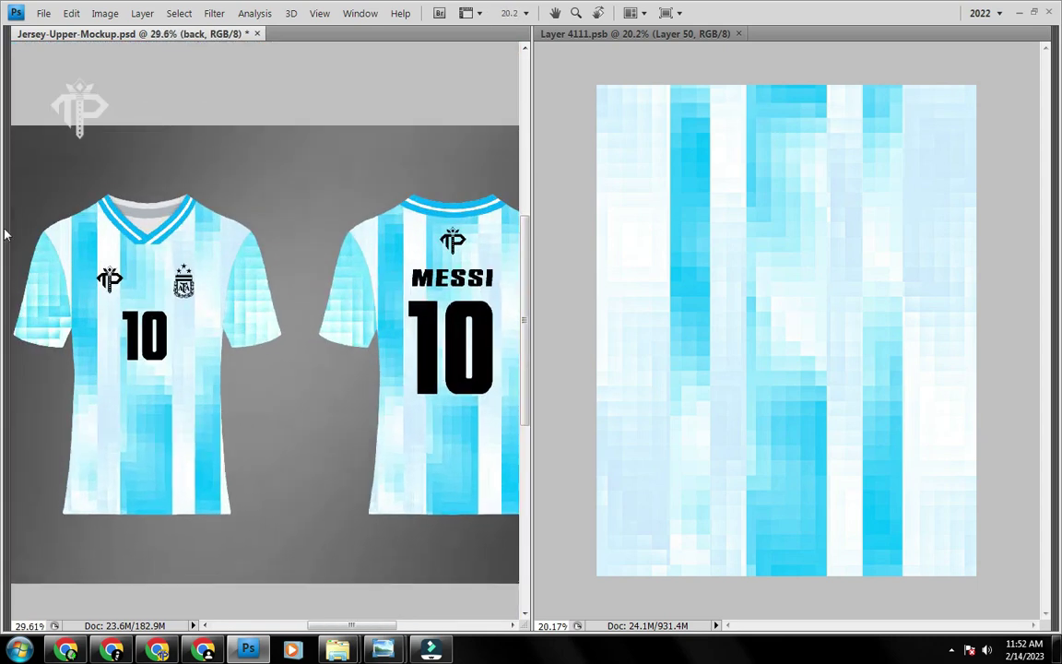
scroll(136, 228, "up", 2)
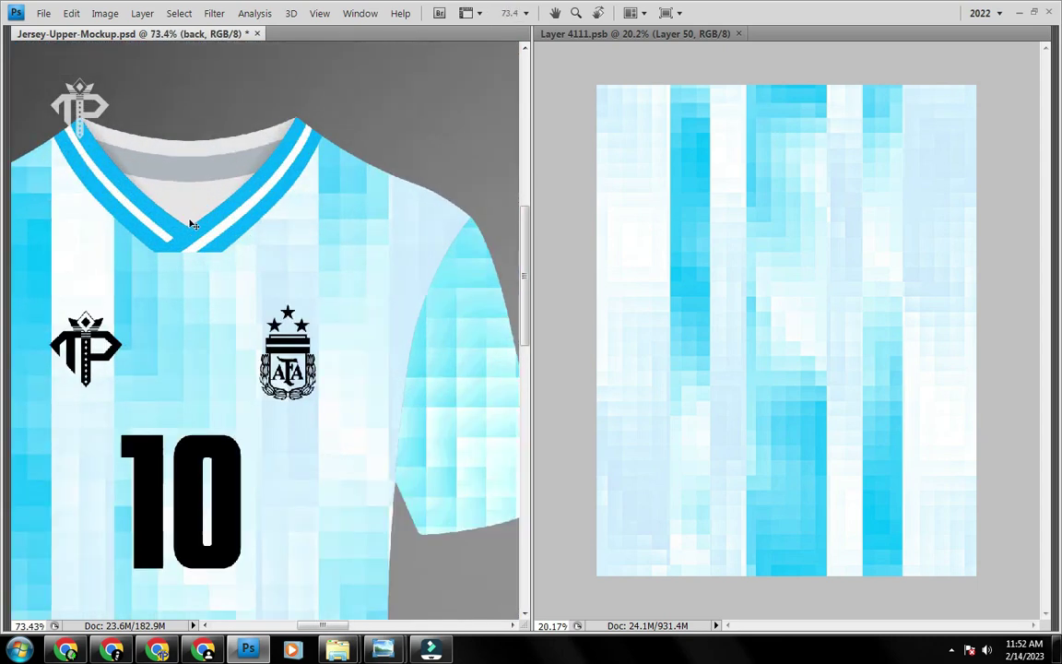
scroll(313, 286, "down", 3)
scroll(300, 341, "down", 1)
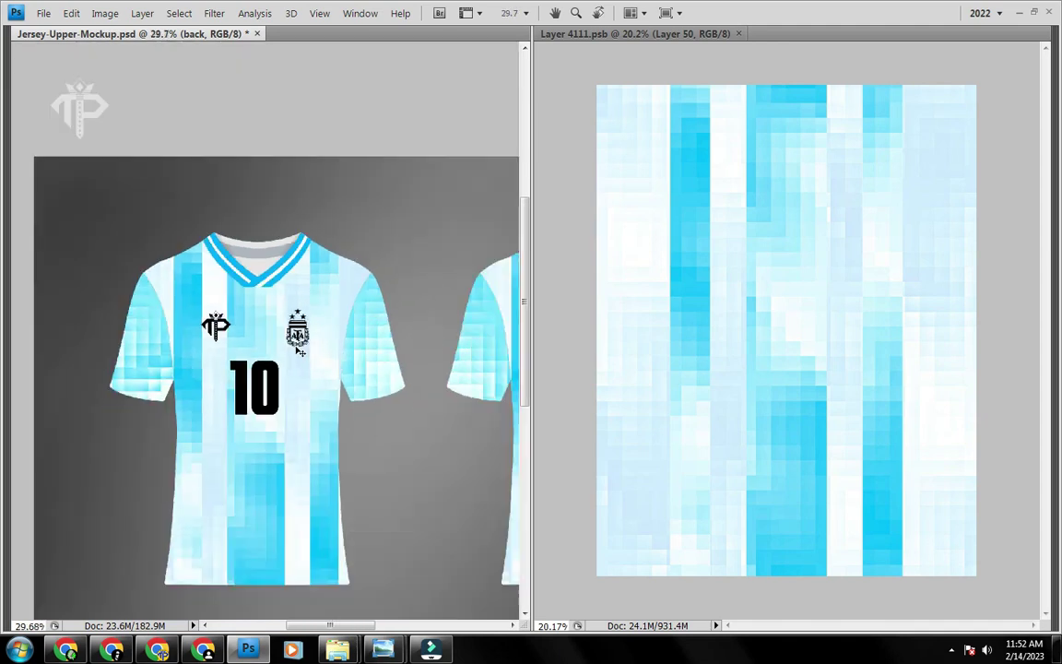
left_click(602, 89)
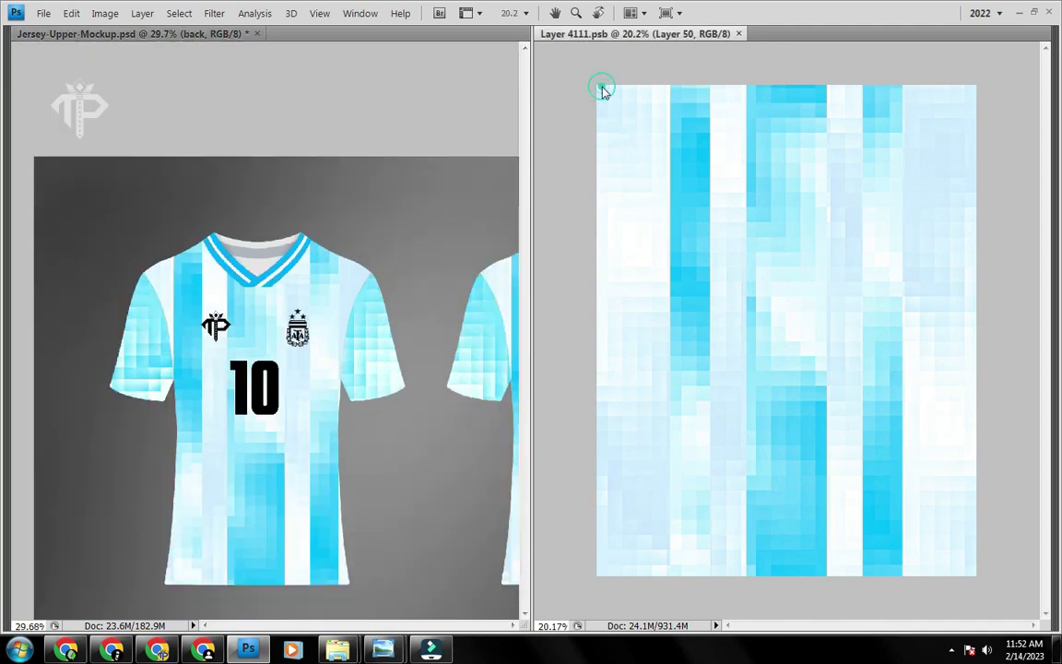
key("ctrl+w")
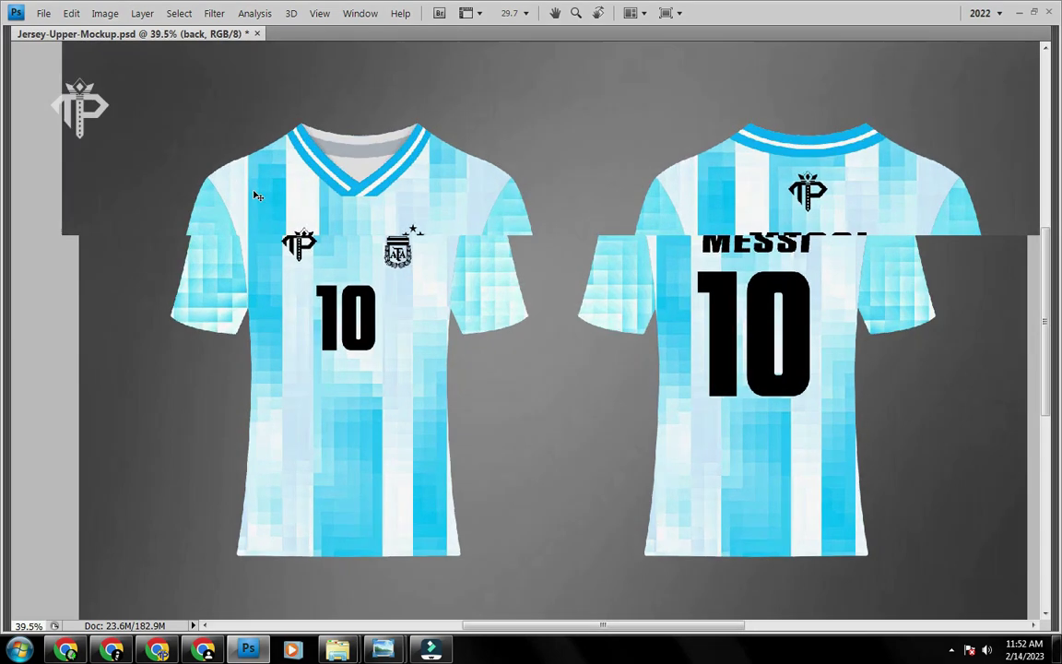